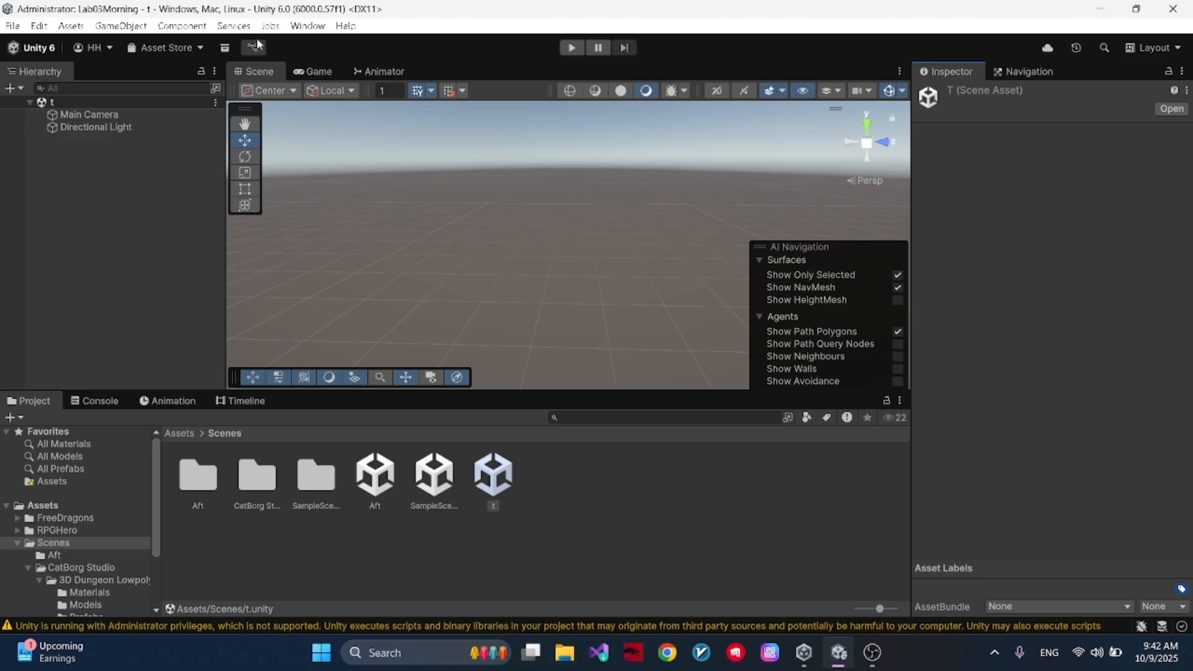
- Look up the AI Navigation package by searching the Package Manager's Unity Registry for "ai", and close the Package Manager
{"action": "left_click", "coordinate": [308, 25]}
{"action": "mouse_move", "coordinate": [121, 25]}
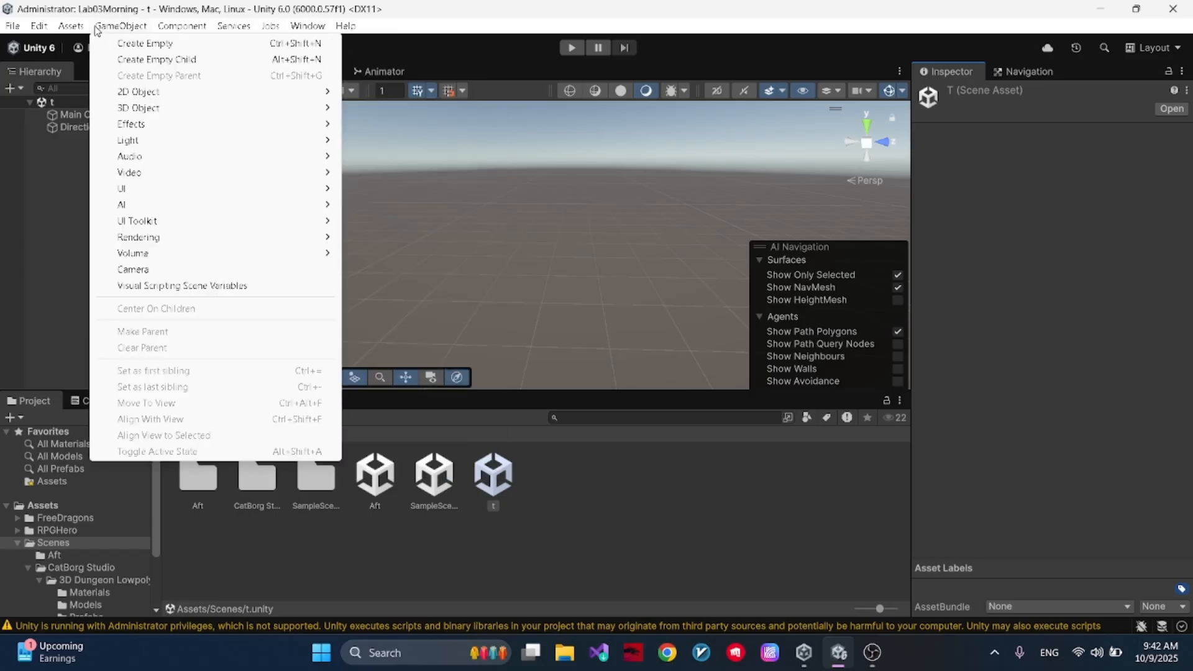
{"action": "mouse_move", "coordinate": [149, 213]}
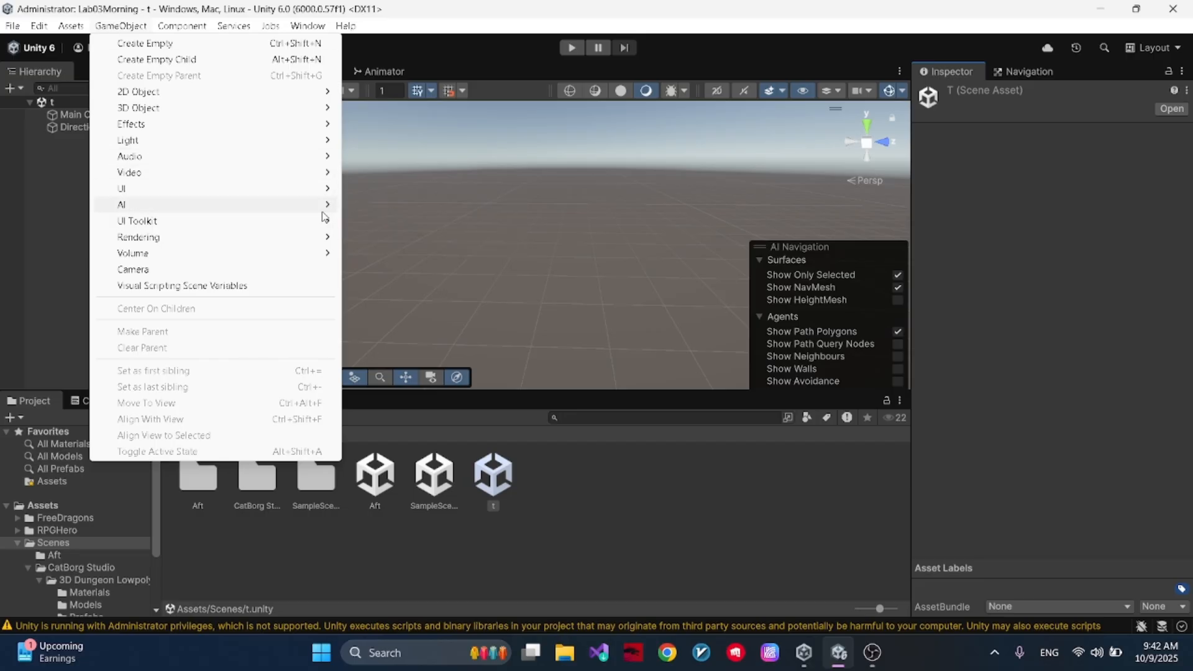
{"action": "left_click", "coordinate": [314, 28]}
{"action": "left_click", "coordinate": [314, 26]}
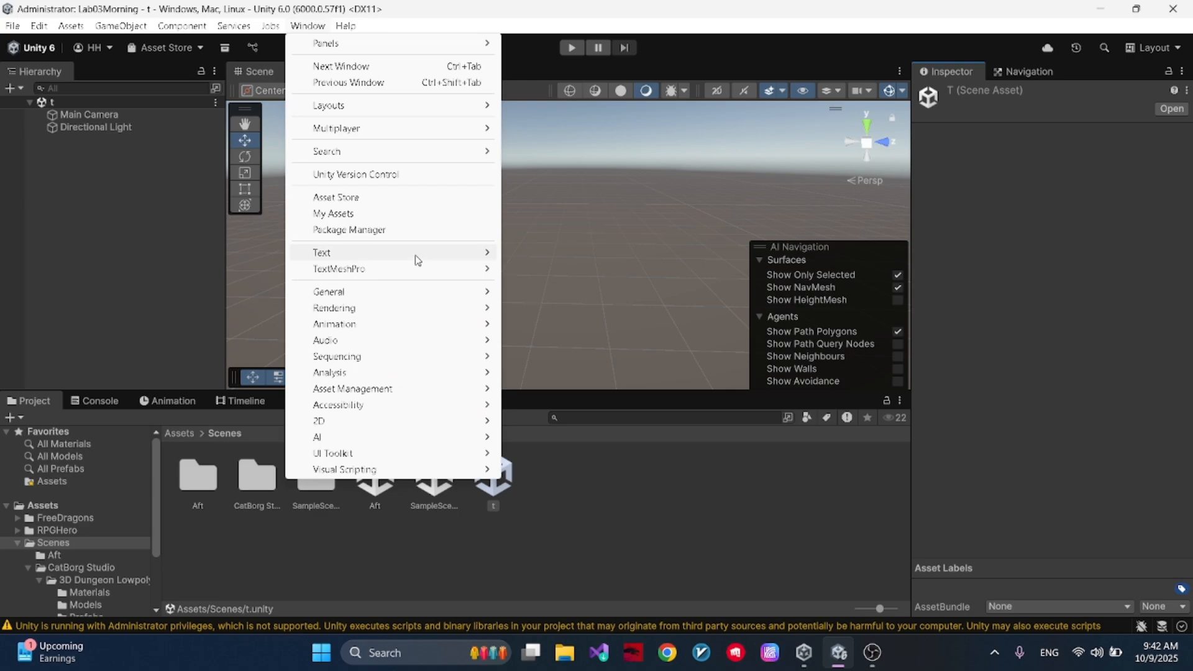
{"action": "left_click", "coordinate": [407, 233]}
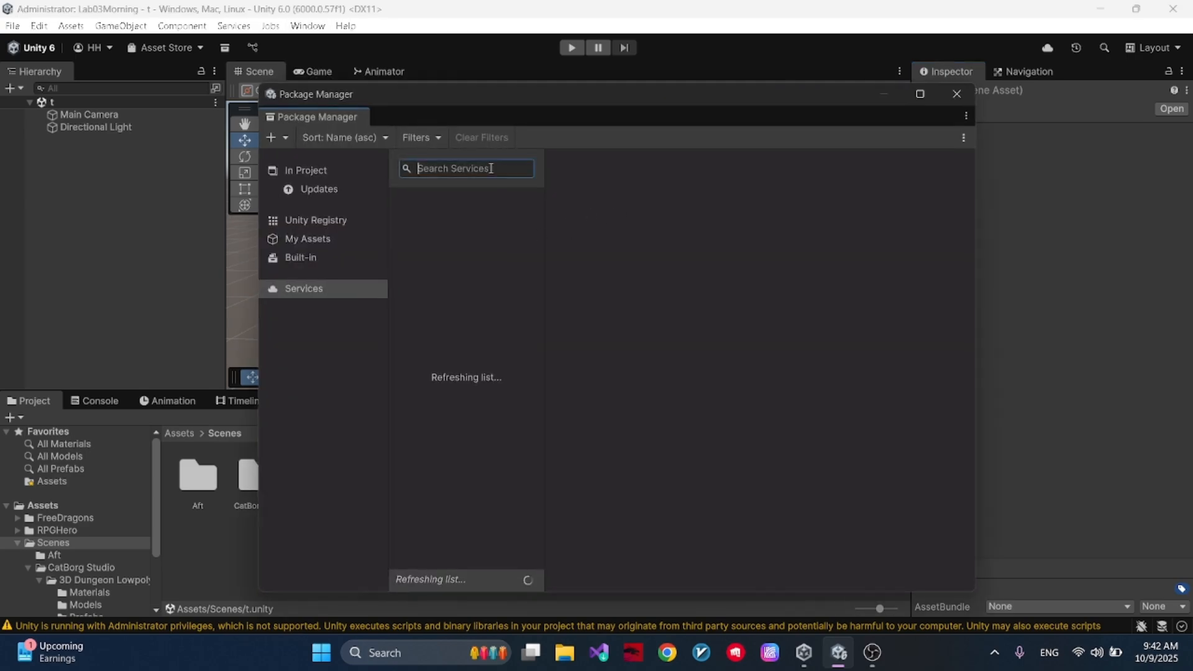
{"action": "type", "text": "w="}
{"action": "key", "text": "BackSpace"}
{"action": "key", "text": "BackSpace"}
{"action": "left_click", "coordinate": [354, 223]}
{"action": "left_click", "coordinate": [452, 169]}
{"action": "type", "text": "ai"}
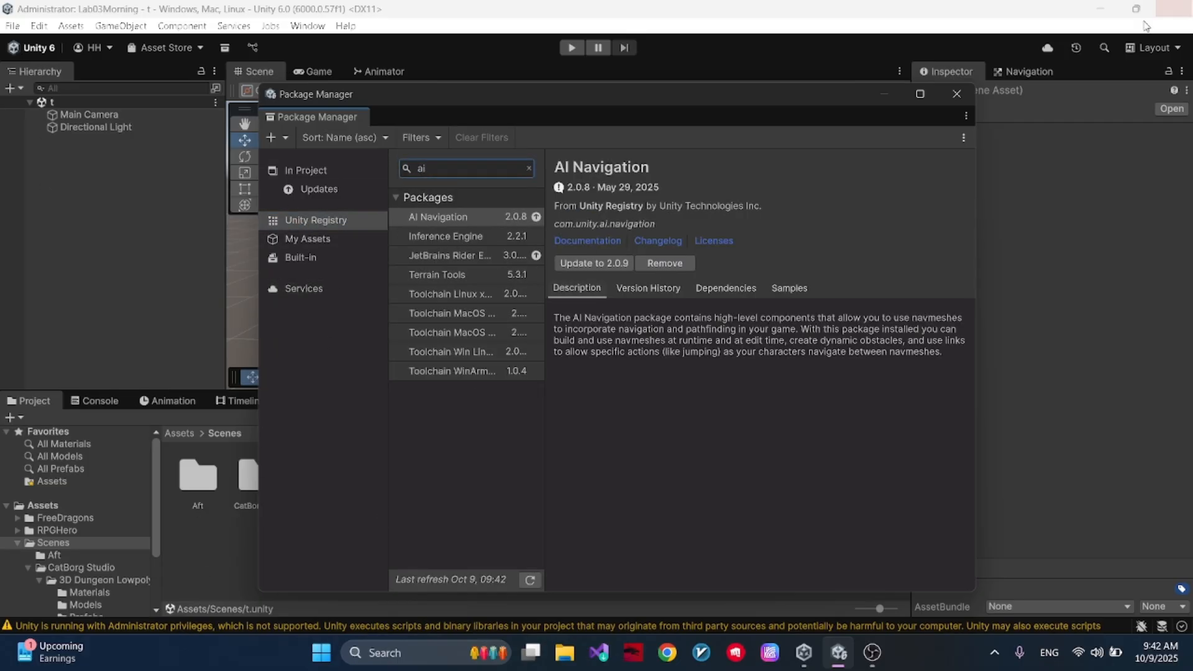
{"action": "left_click", "coordinate": [964, 100]}
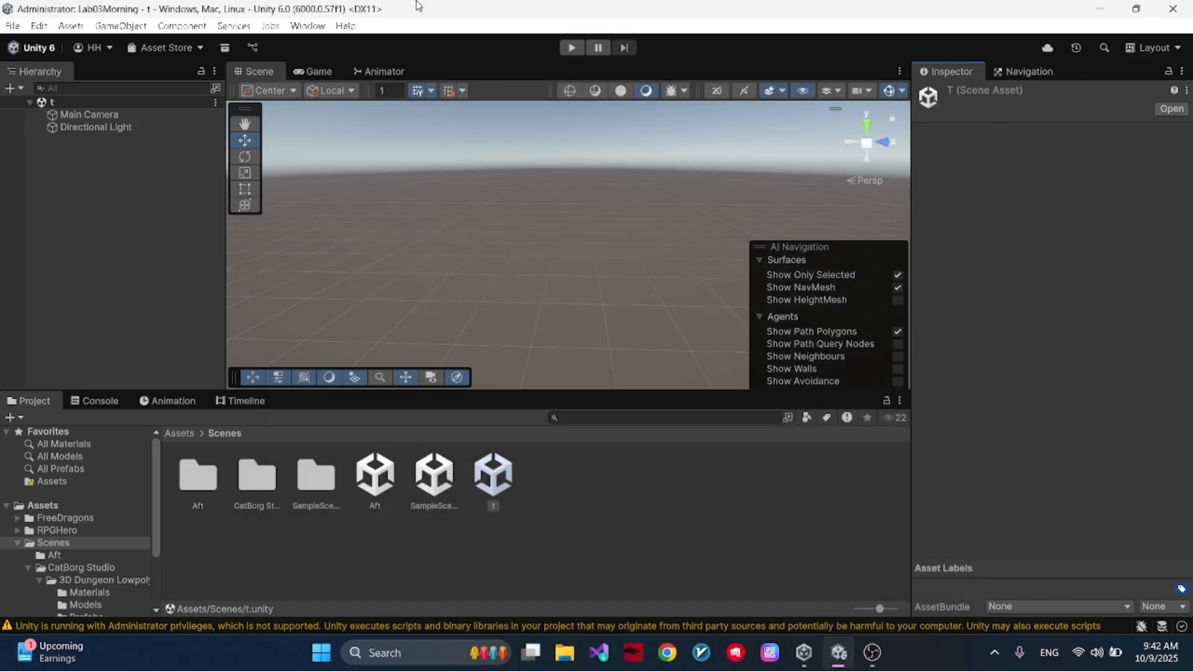
- Add an AI NavMesh Surface object to the scene and name it Map
{"action": "left_click", "coordinate": [106, 26]}
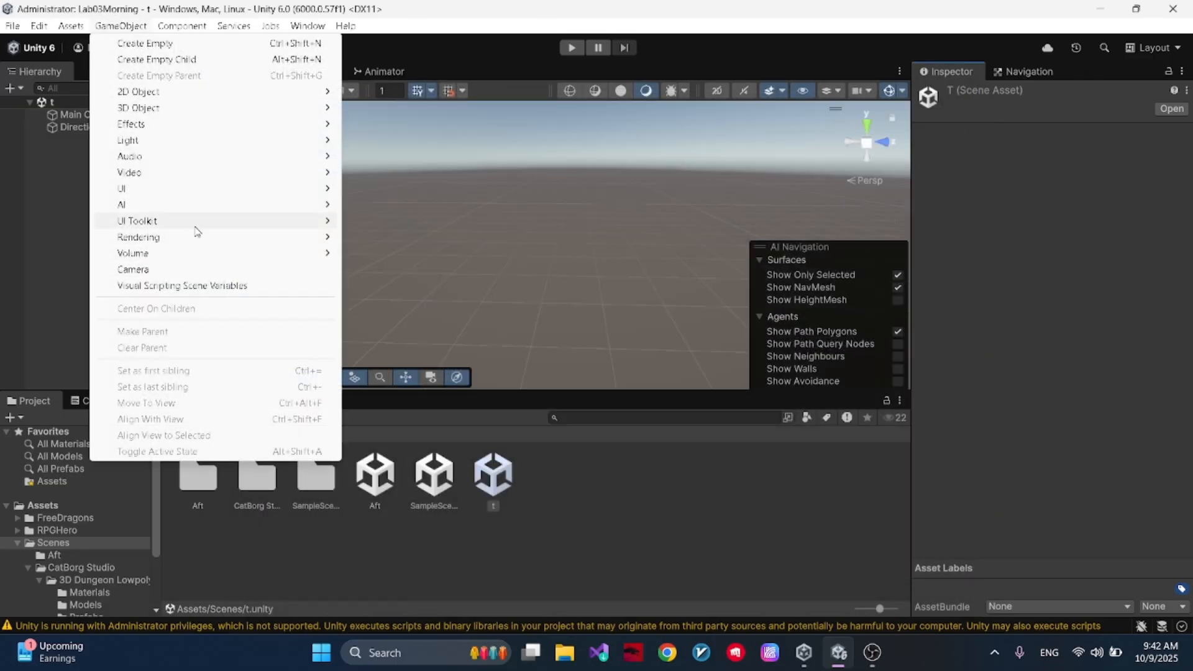
{"action": "mouse_move", "coordinate": [194, 211]}
{"action": "left_click", "coordinate": [72, 221]}
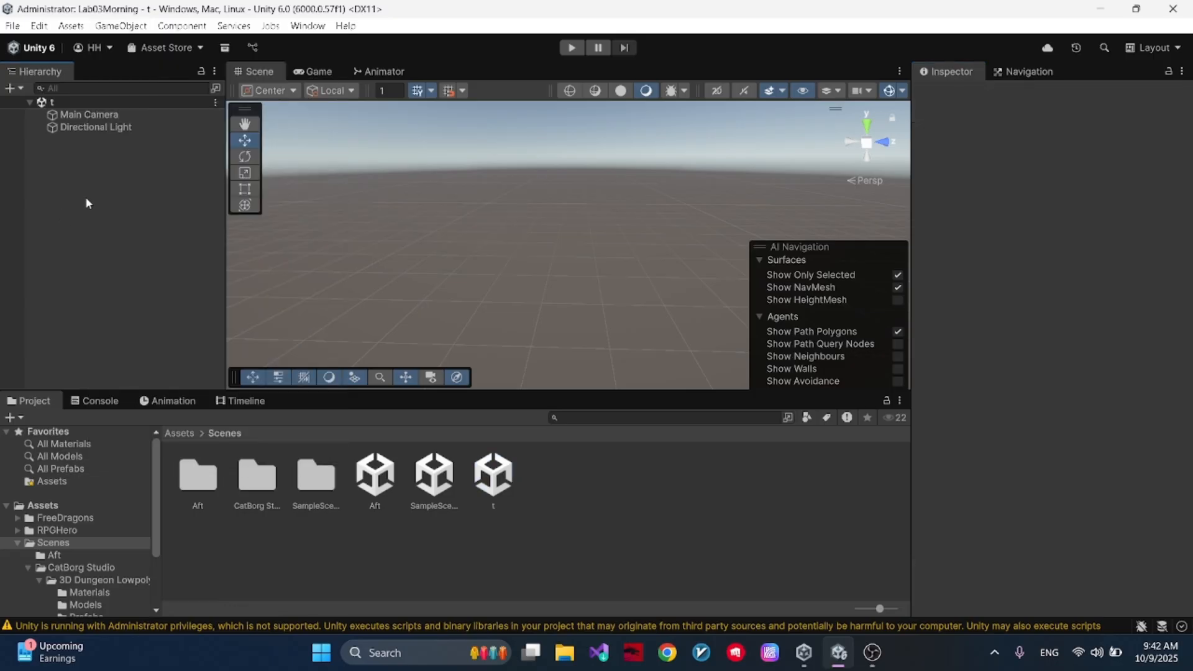
{"action": "right_click", "coordinate": [85, 196]}
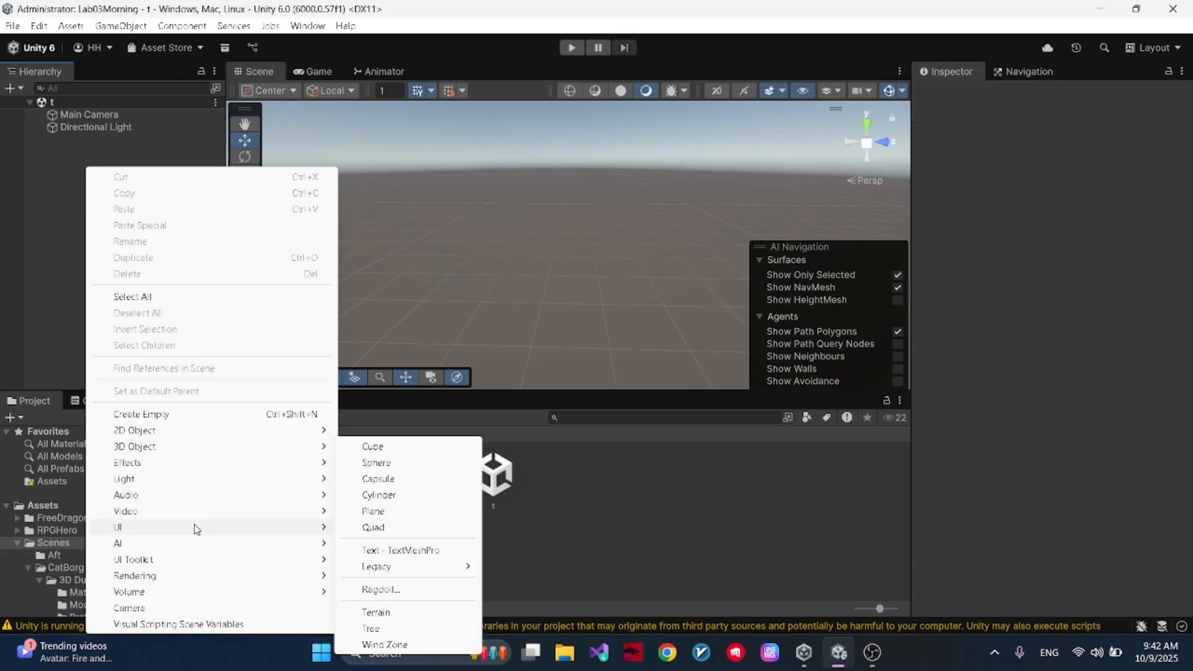
{"action": "mouse_move", "coordinate": [192, 544]}
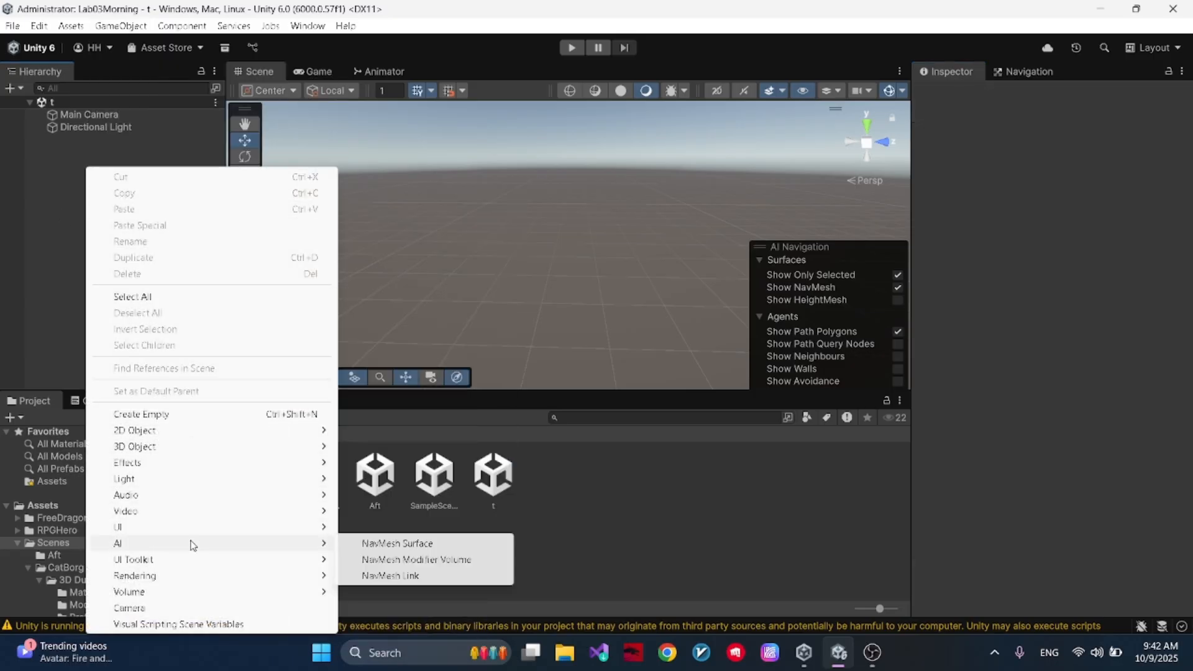
{"action": "left_click", "coordinate": [404, 543]}
{"action": "type", "text": "Map"}
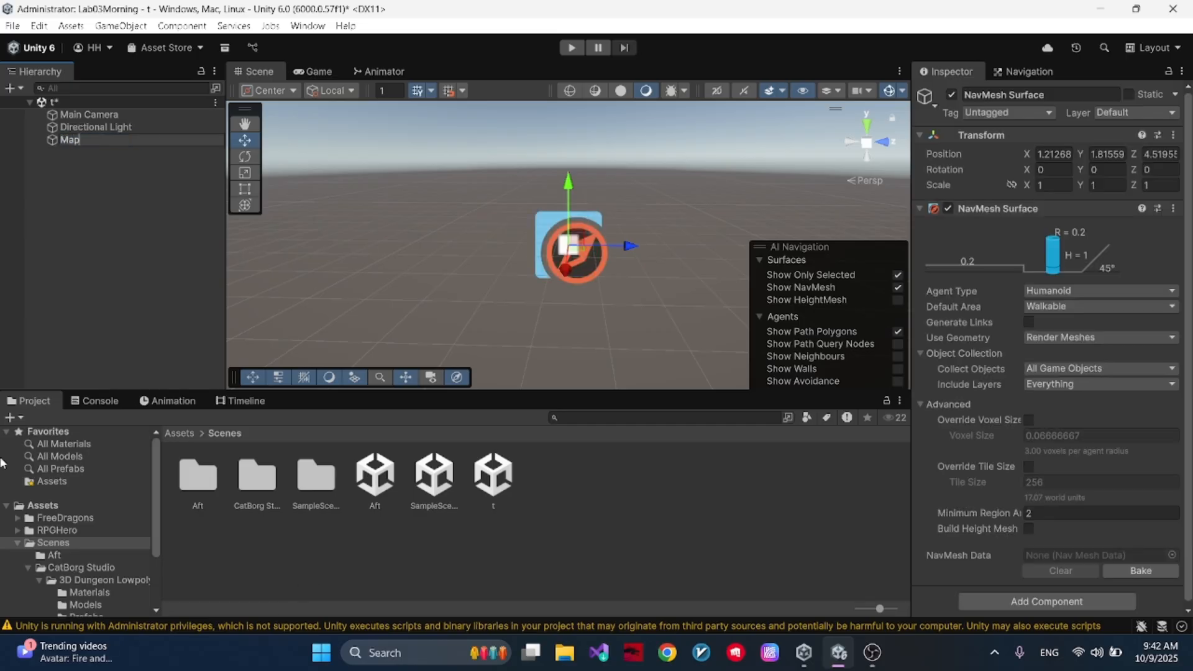
{"action": "key", "text": "Return"}
{"action": "right_click_drag", "start_coordinate": [418, 195], "coordinate": [676, 274]}
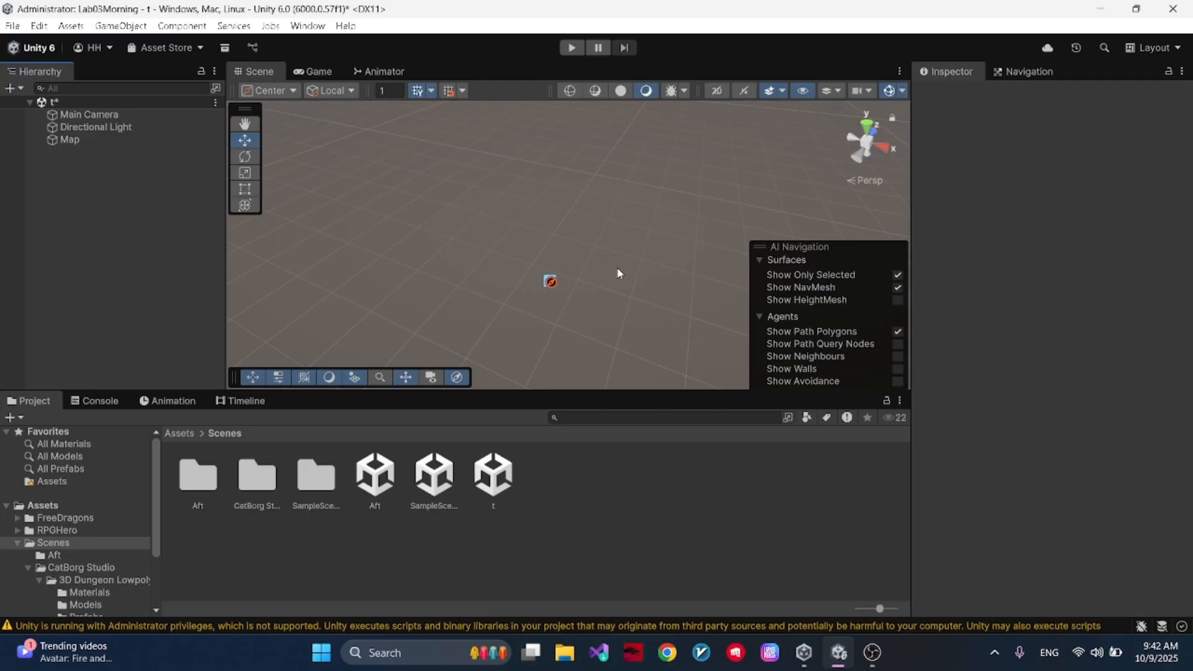
{"action": "left_click", "coordinate": [903, 91]}
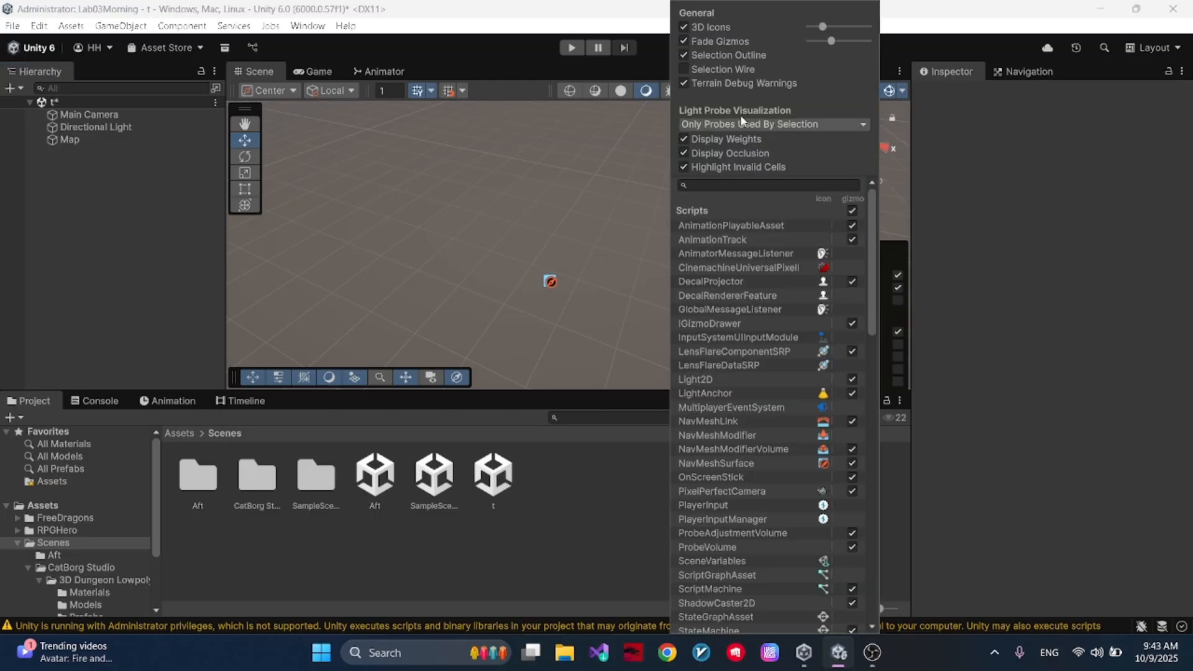
{"action": "left_click", "coordinate": [576, 243]}
{"action": "left_click", "coordinate": [84, 143]}
{"action": "left_click", "coordinate": [75, 192]}
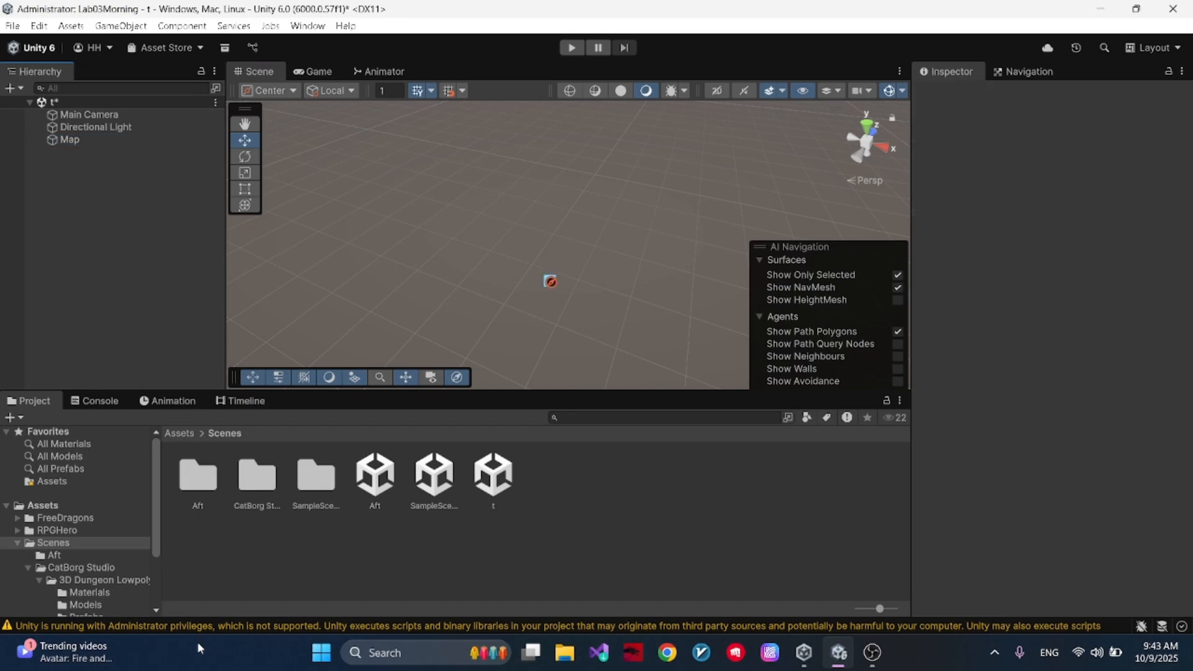
- Place the 99_Enviroment_Floor_01 prefab from CatBorg Studio's 3D Dungeon Lowpoly Pack into the scene
{"action": "double_click", "coordinate": [257, 477]}
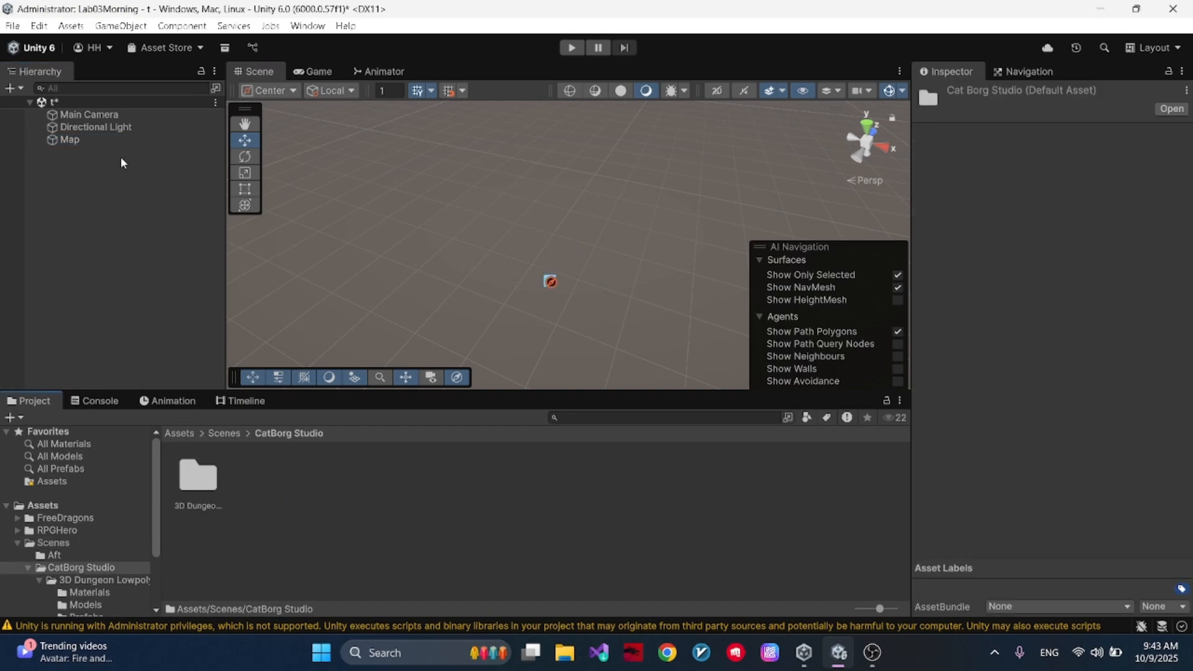
{"action": "left_click", "coordinate": [101, 142]}
{"action": "double_click", "coordinate": [202, 491]}
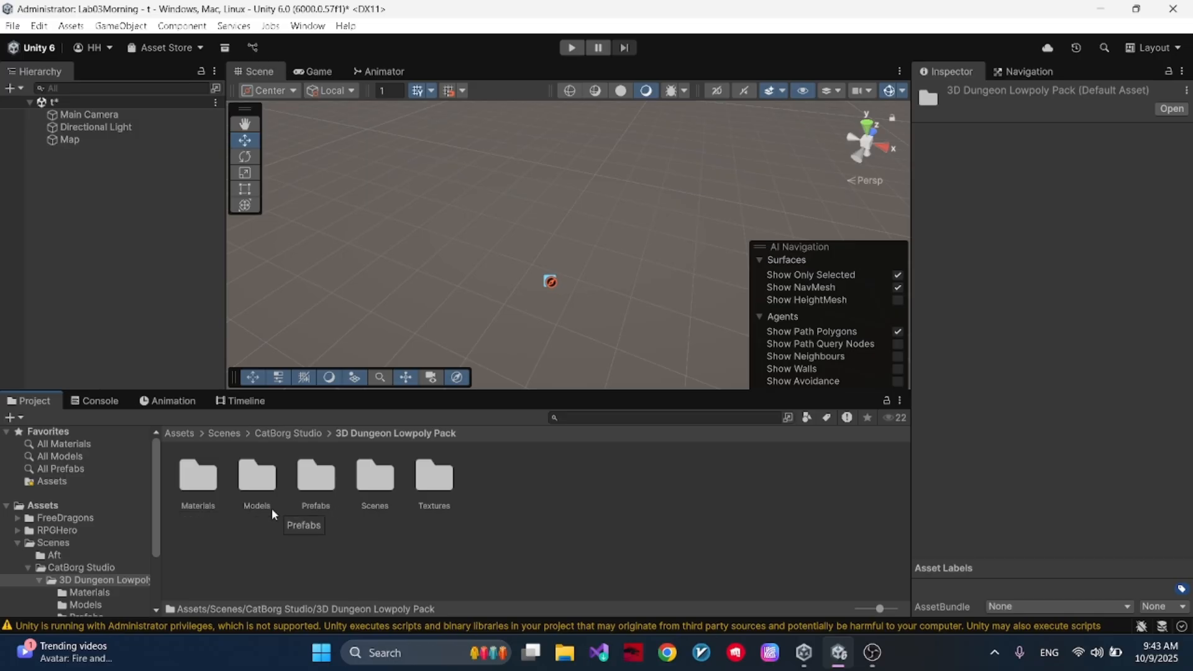
{"action": "double_click", "coordinate": [332, 491]}
{"action": "scroll", "coordinate": [510, 517], "scroll_direction": "down", "scroll_amount": 6}
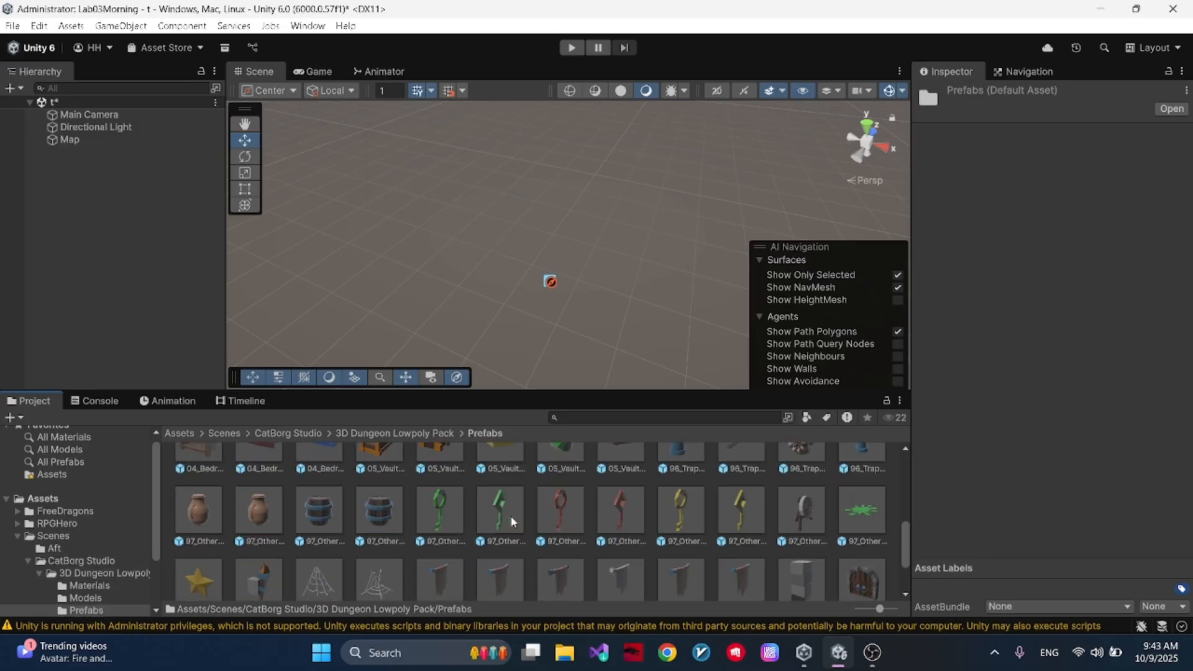
{"action": "left_click_drag", "start_coordinate": [325, 556], "coordinate": [539, 276]}
{"action": "right_click_drag", "start_coordinate": [583, 256], "coordinate": [539, 175]}
{"action": "key", "text": "s"}
{"action": "scroll", "coordinate": [575, 180], "scroll_direction": "down", "scroll_amount": 2}
{"action": "right_click", "coordinate": [598, 219]}
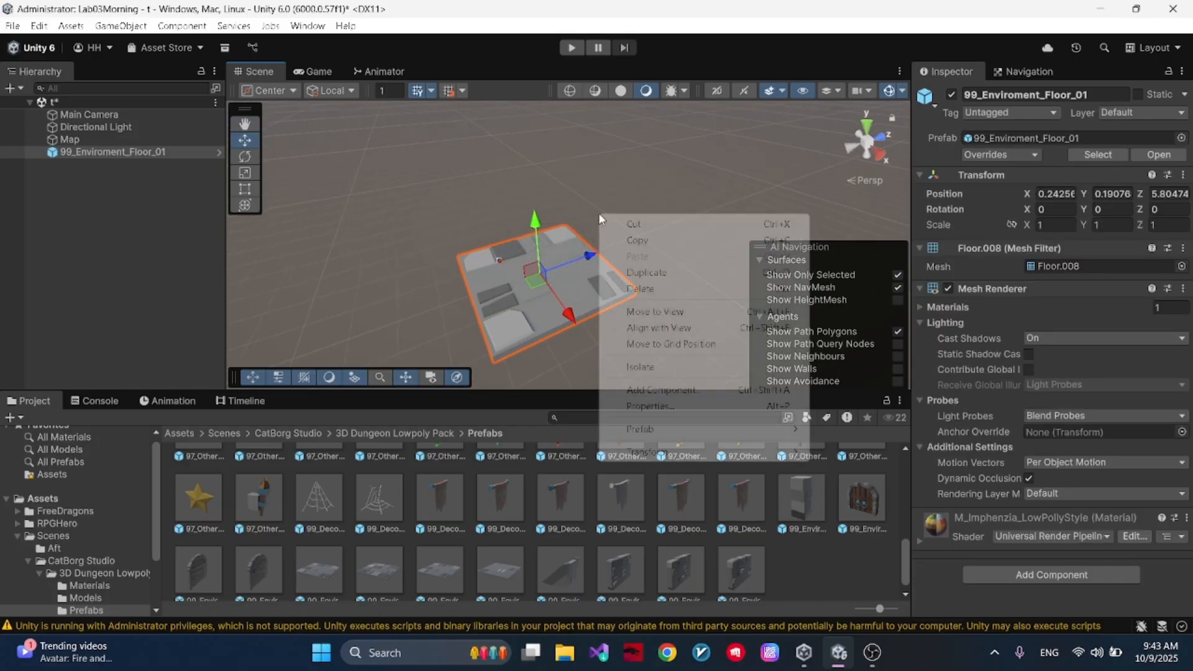
- Set the floor tile's position to X 0, Y 0, Z 0
{"action": "left_click", "coordinate": [1056, 194]}
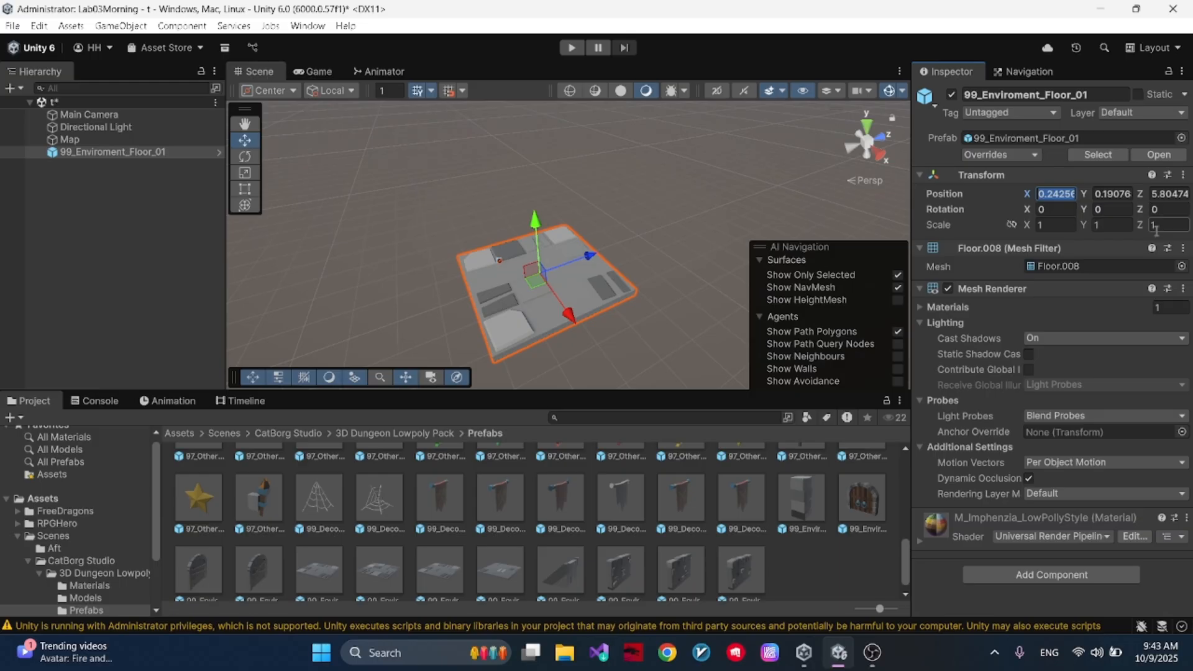
{"action": "type", "text": "0"}
{"action": "key", "text": "Tab"}
{"action": "type", "text": "0"}
{"action": "key", "text": "Tab"}
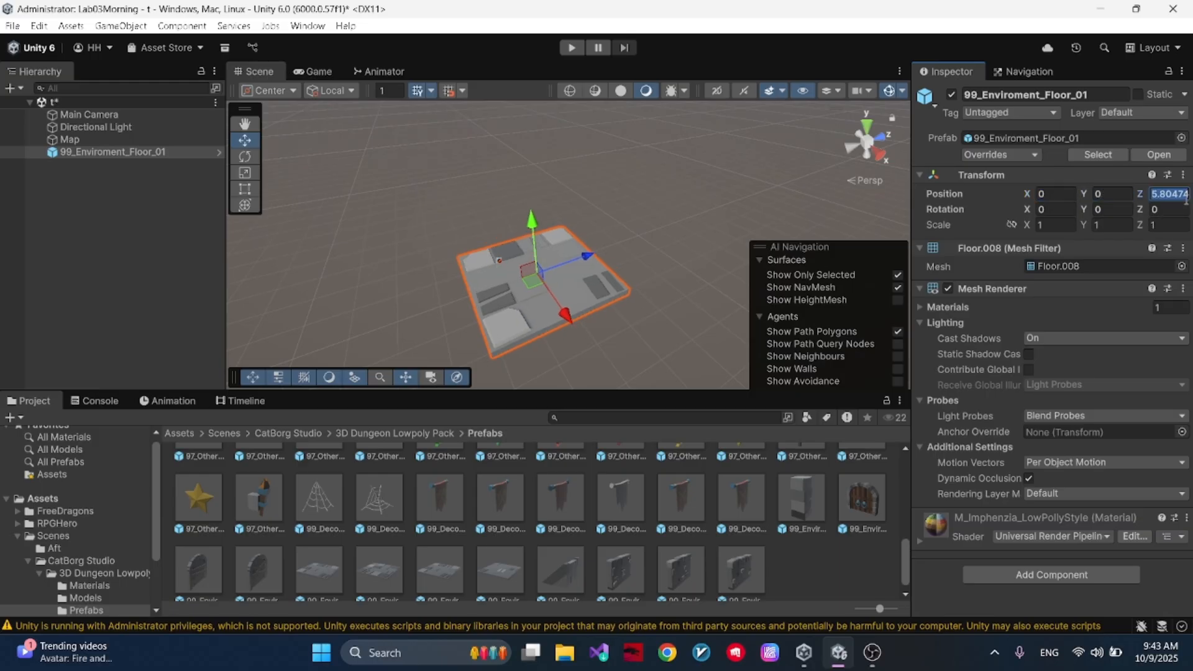
{"action": "type", "text": "0"}
- Duplicate the floor tile and set the copy's X position to -4 so it adjoins the original
{"action": "right_click_drag", "start_coordinate": [456, 313], "coordinate": [431, 283]}
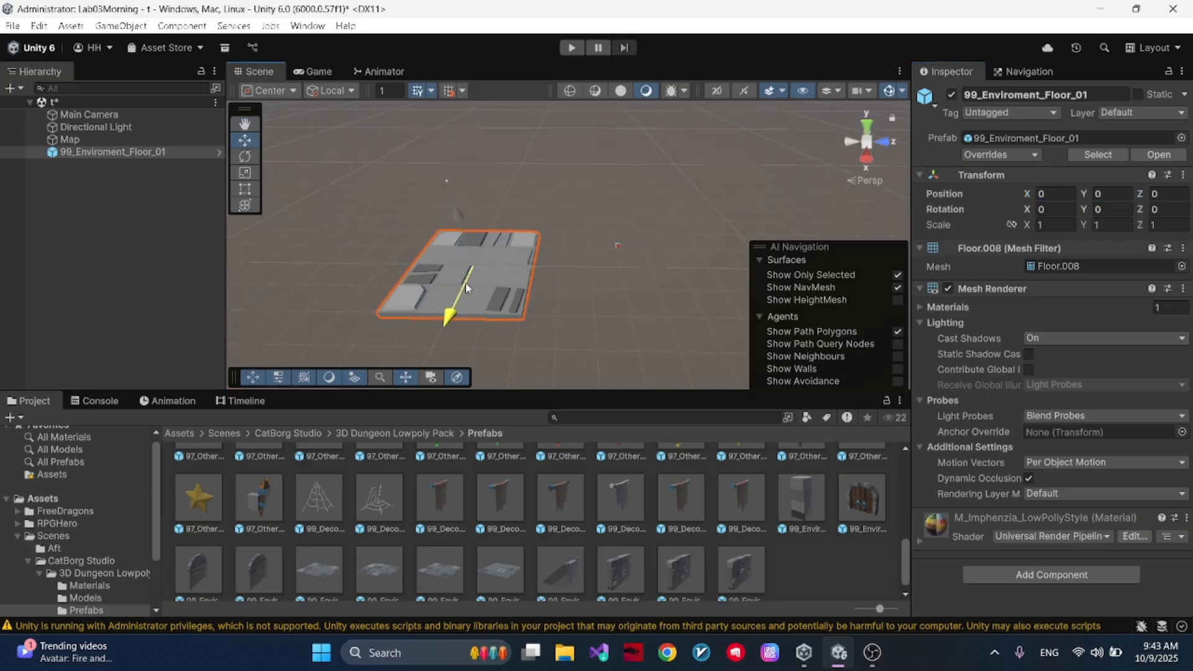
{"action": "key", "text": "ctrl+d"}
{"action": "left_click_drag", "start_coordinate": [448, 317], "coordinate": [479, 242]}
{"action": "left_click", "coordinate": [1055, 194]}
{"action": "type", "text": "-4"}
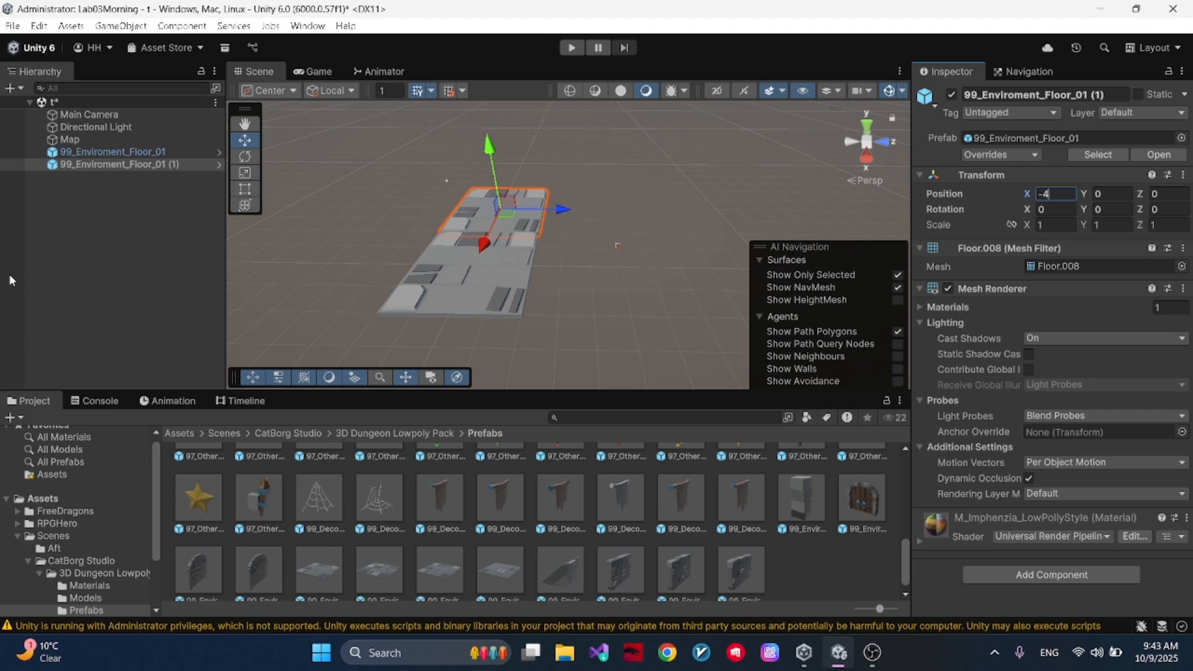
- Duplicate both floor tiles together and set the copied pair's Z position to 4
{"action": "left_click", "coordinate": [503, 292], "text": "shift"}
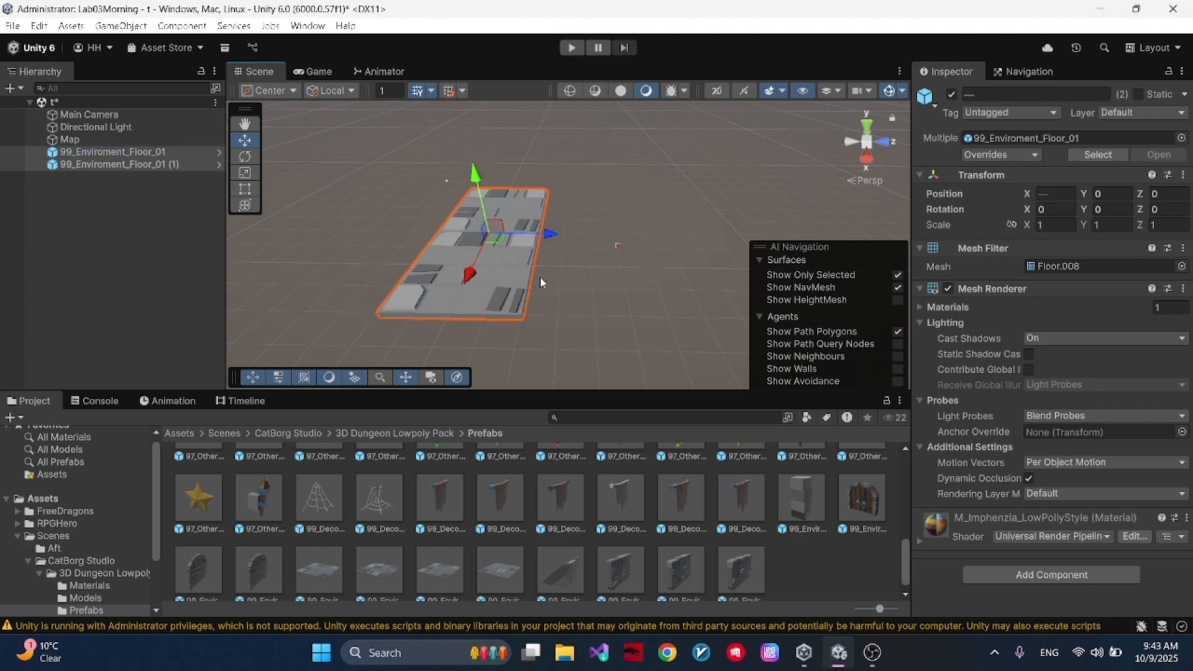
{"action": "key", "text": "ctrl+d"}
{"action": "left_click_drag", "start_coordinate": [550, 234], "coordinate": [652, 234]}
{"action": "left_click", "coordinate": [1182, 196]}
{"action": "type", "text": "4"}
- Duplicate the selected pair of floor tiles again and set the new pair's Z position to 8
{"action": "right_click_drag", "start_coordinate": [821, 194], "coordinate": [831, 192]}
{"action": "key", "text": "d"}
{"action": "key", "text": "ctrl+d"}
{"action": "left_click_drag", "start_coordinate": [561, 235], "coordinate": [665, 229]}
{"action": "left_click", "coordinate": [1157, 192]}
{"action": "type", "text": "8"}
- Add a fourth pair of floor tiles by duplicating the last pair, set its Z position to 12, and clear the selection
{"action": "left_click_drag", "start_coordinate": [656, 233], "coordinate": [760, 234]}
{"action": "key", "text": "ctrl+z"}
{"action": "key", "text": "ctrl+d"}
{"action": "left_click", "coordinate": [1172, 194]}
{"action": "type", "text": "12"}
{"action": "left_click", "coordinate": [594, 210]}
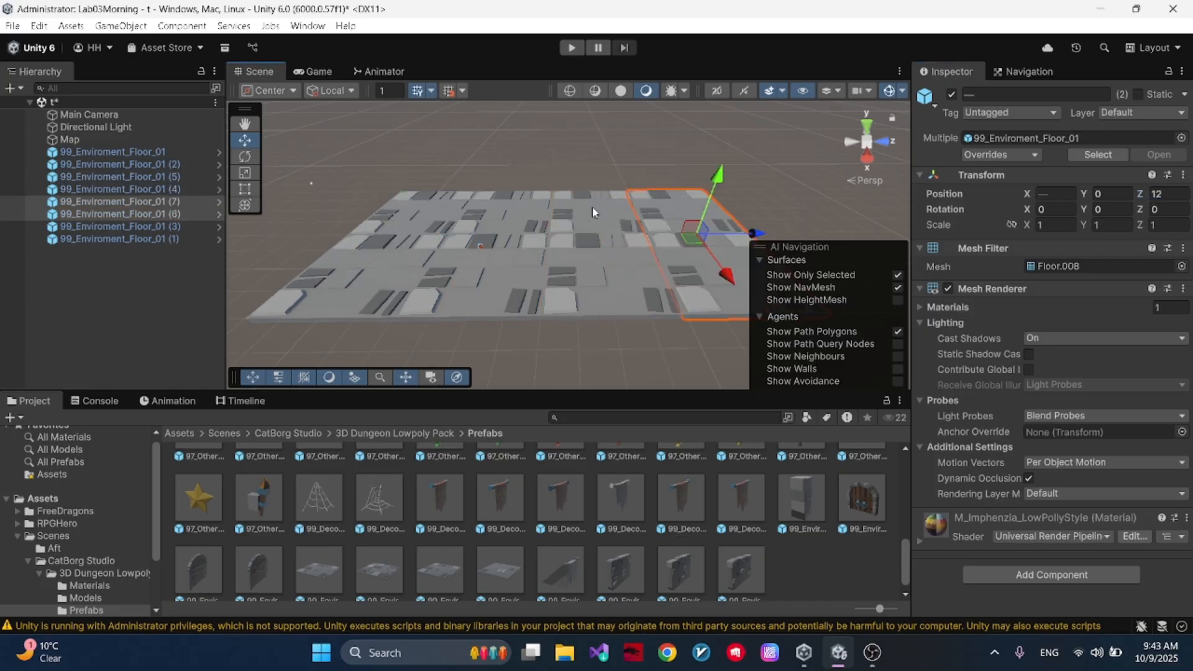
{"action": "left_click", "coordinate": [628, 150]}
- Bake the NavMesh on the Map object's NavMesh Surface
{"action": "left_click", "coordinate": [102, 143]}
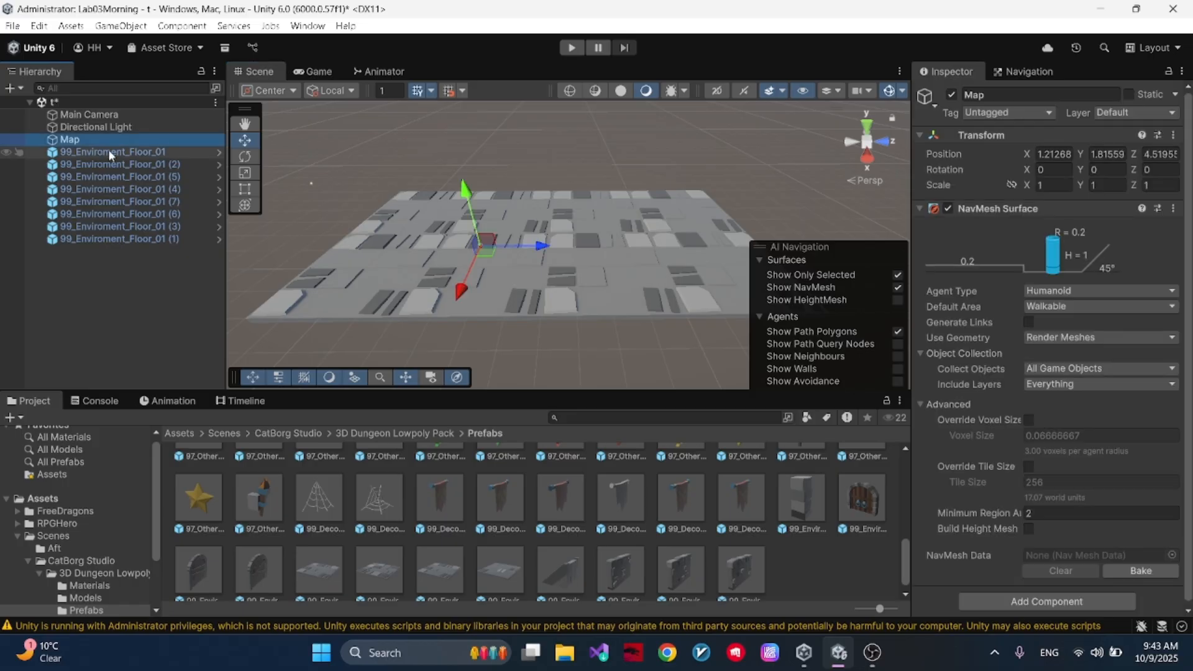
{"action": "left_click", "coordinate": [105, 152]}
{"action": "left_click", "coordinate": [85, 138]}
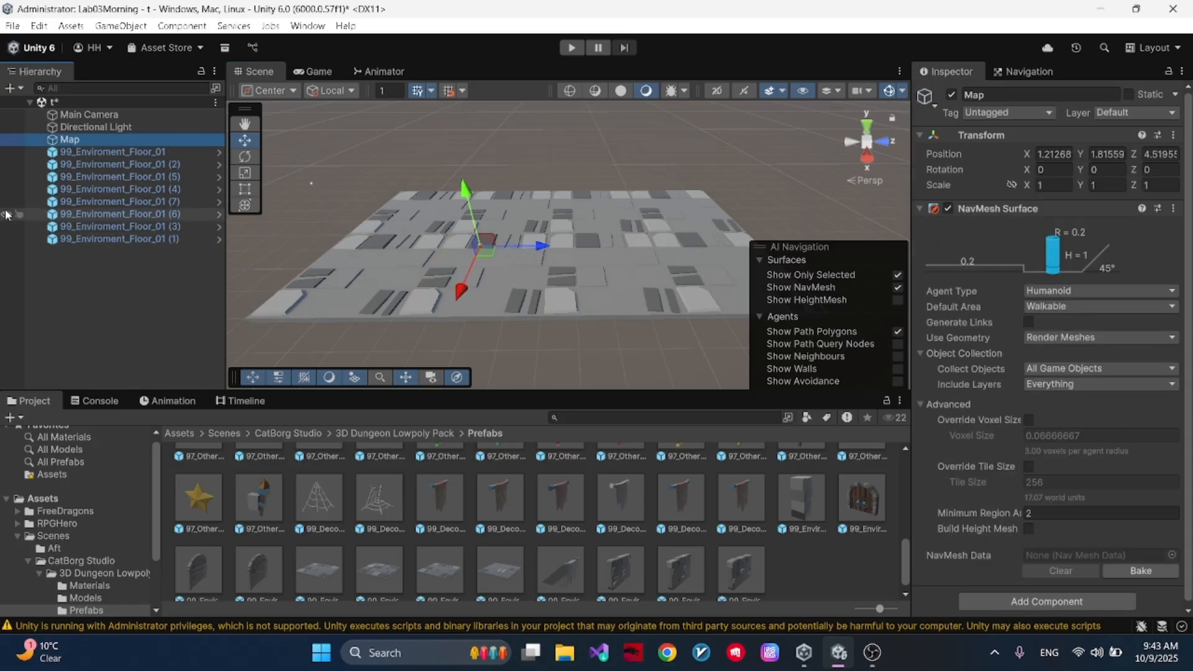
{"action": "scroll", "coordinate": [1072, 265], "scroll_direction": "down", "scroll_amount": 1}
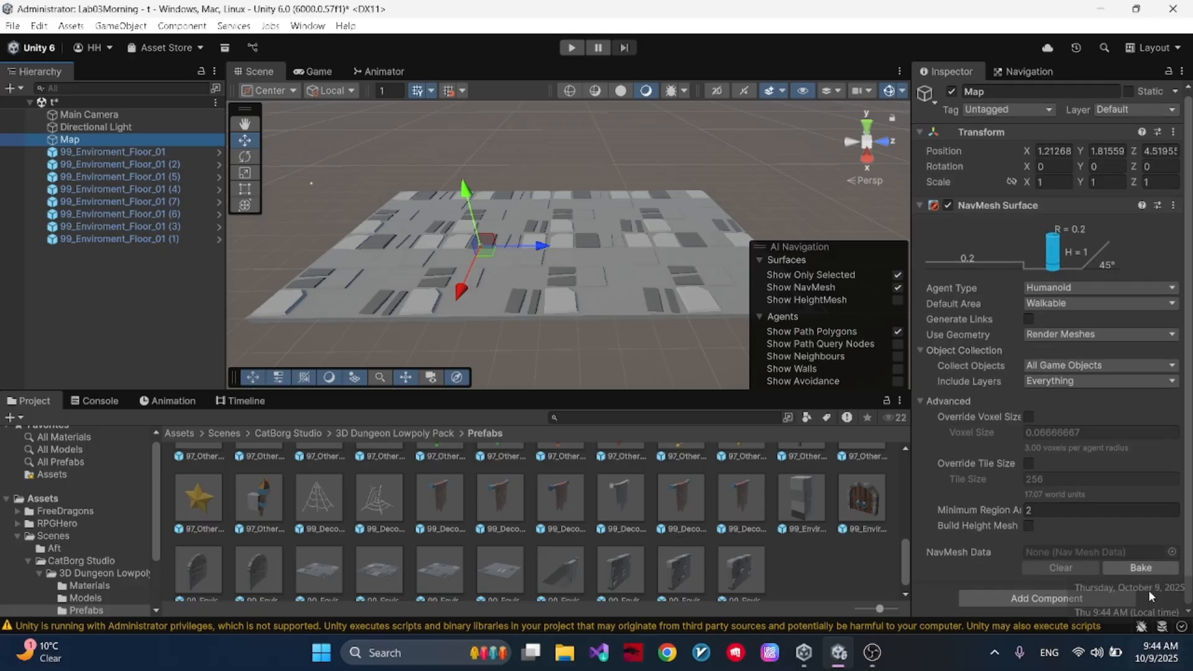
{"action": "left_click", "coordinate": [1144, 567]}
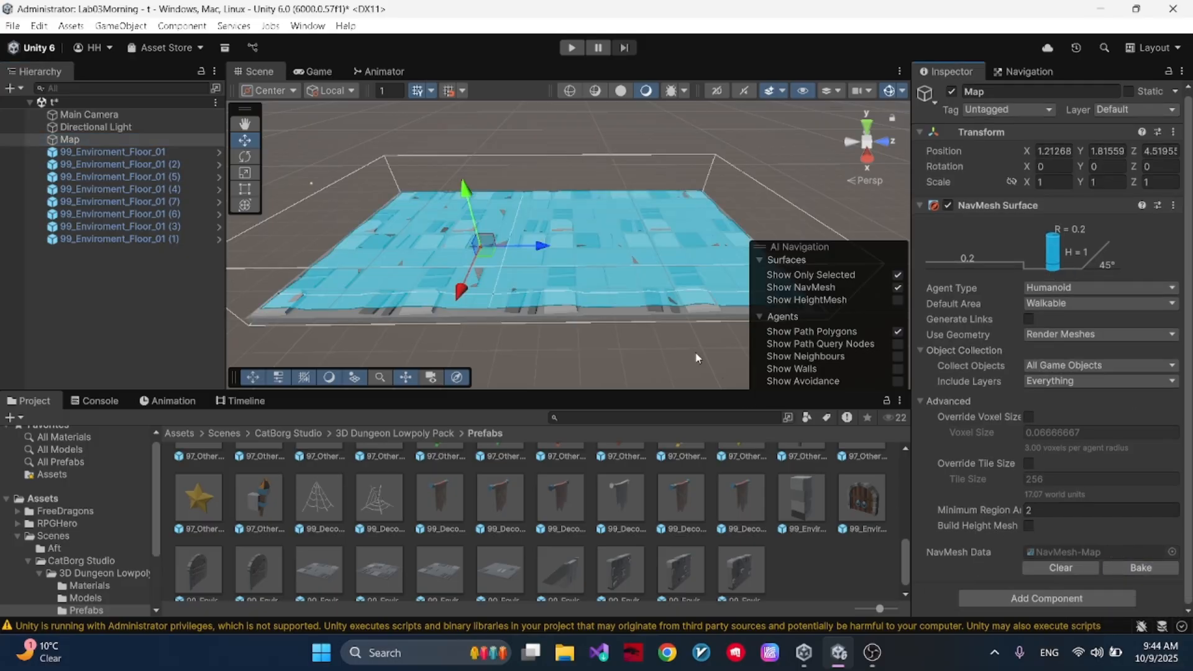
- Inspect the baked surface and review the Humanoid agent's name, radius and step height in the agent settings
{"action": "left_click_drag", "start_coordinate": [547, 301], "coordinate": [494, 249], "text": "alt"}
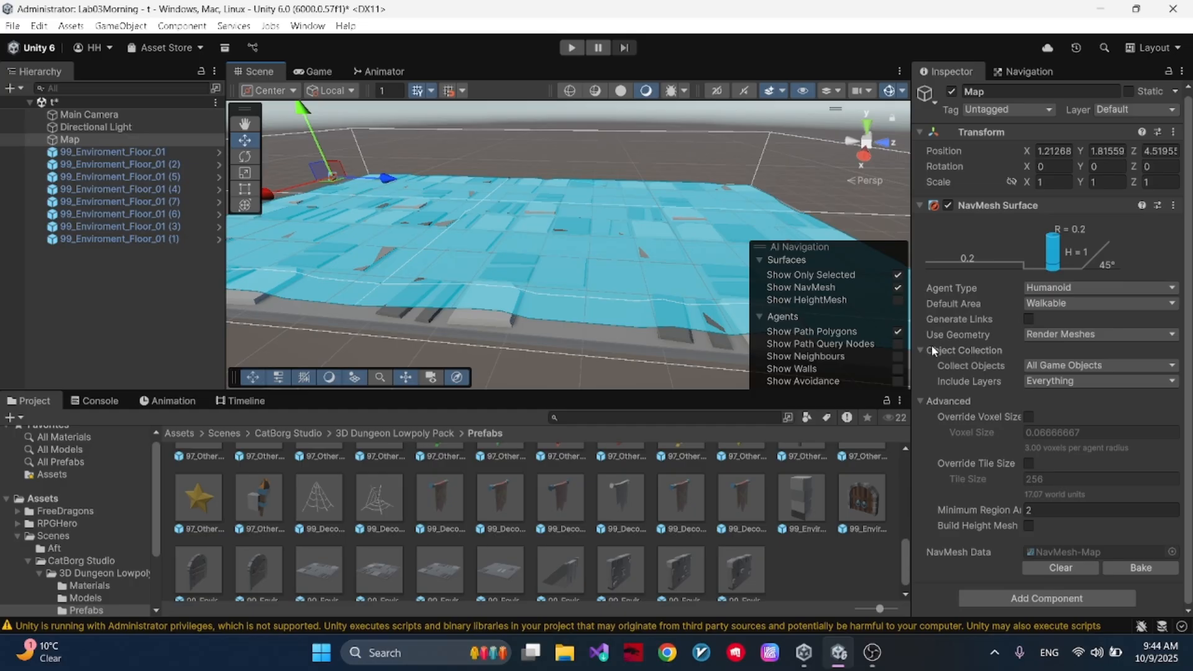
{"action": "scroll", "coordinate": [983, 268], "scroll_direction": "up", "scroll_amount": 1}
{"action": "left_click", "coordinate": [1033, 290]}
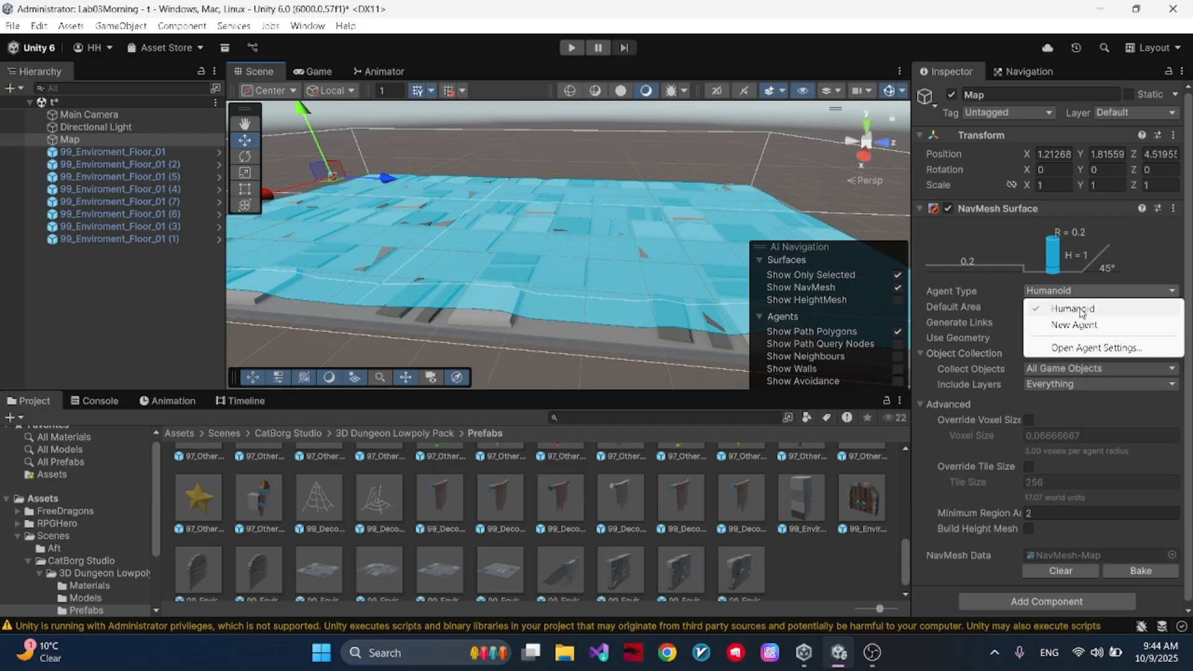
{"action": "left_click", "coordinate": [1092, 350]}
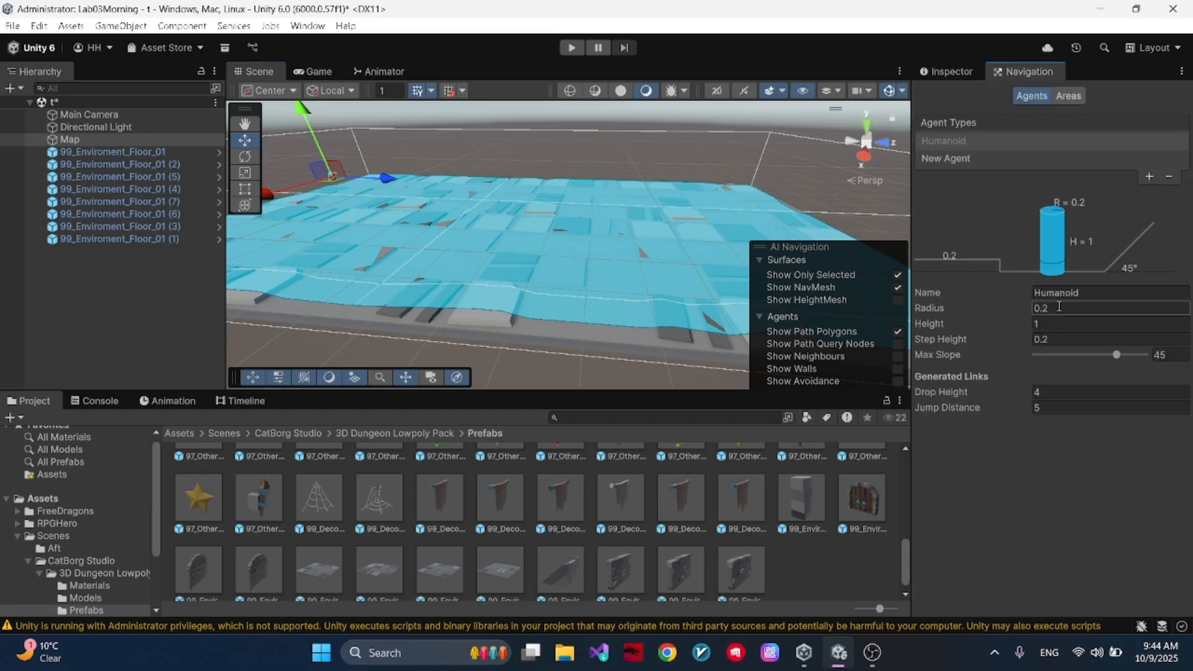
{"action": "left_click", "coordinate": [1065, 335]}
{"action": "left_click", "coordinate": [1067, 309]}
{"action": "left_click", "coordinate": [1092, 293]}
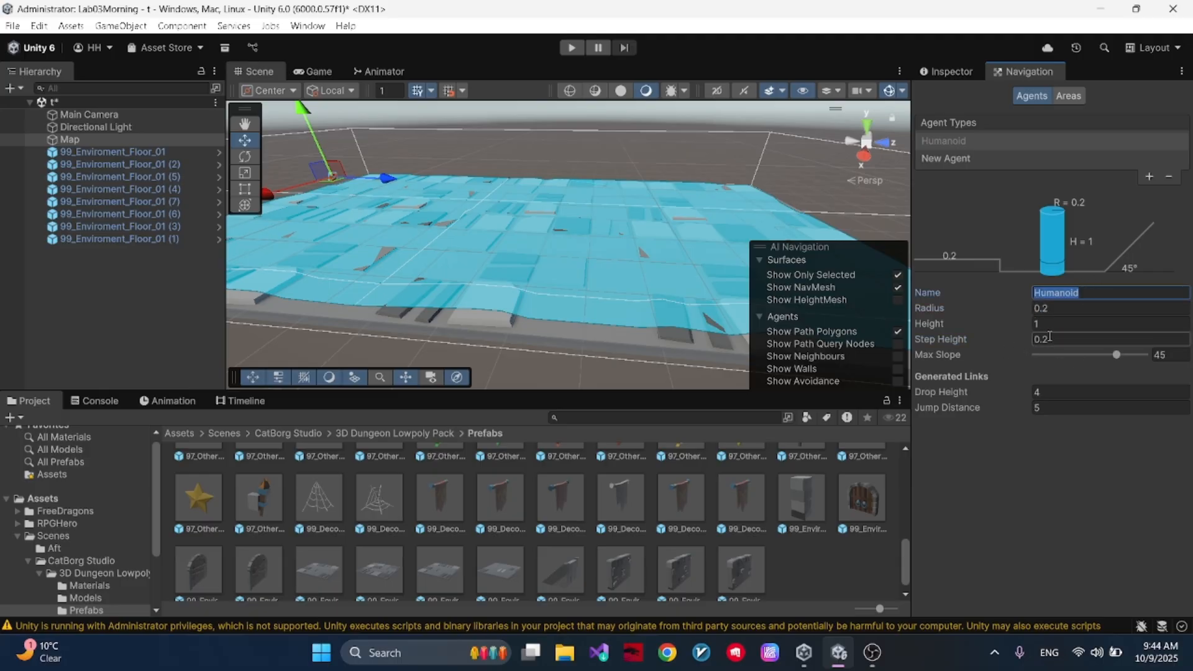
- Set Collect Objects on Map's NavMesh Surface to Current Object Hierarchy
{"action": "left_click", "coordinate": [951, 72]}
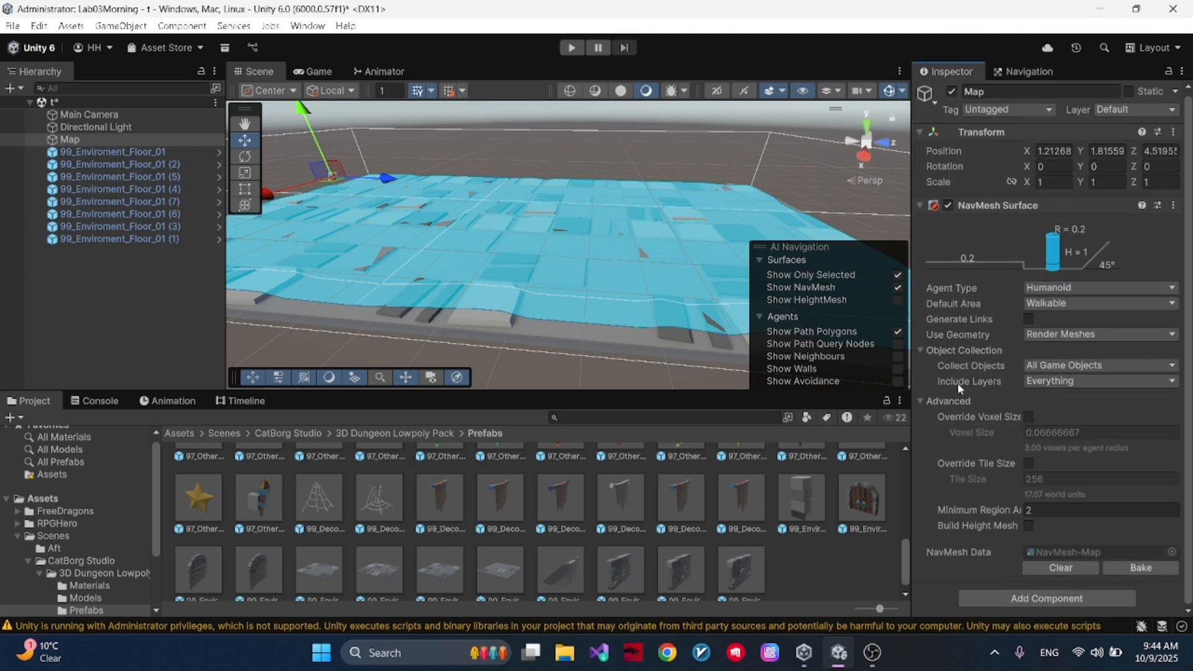
{"action": "left_click", "coordinate": [1054, 368]}
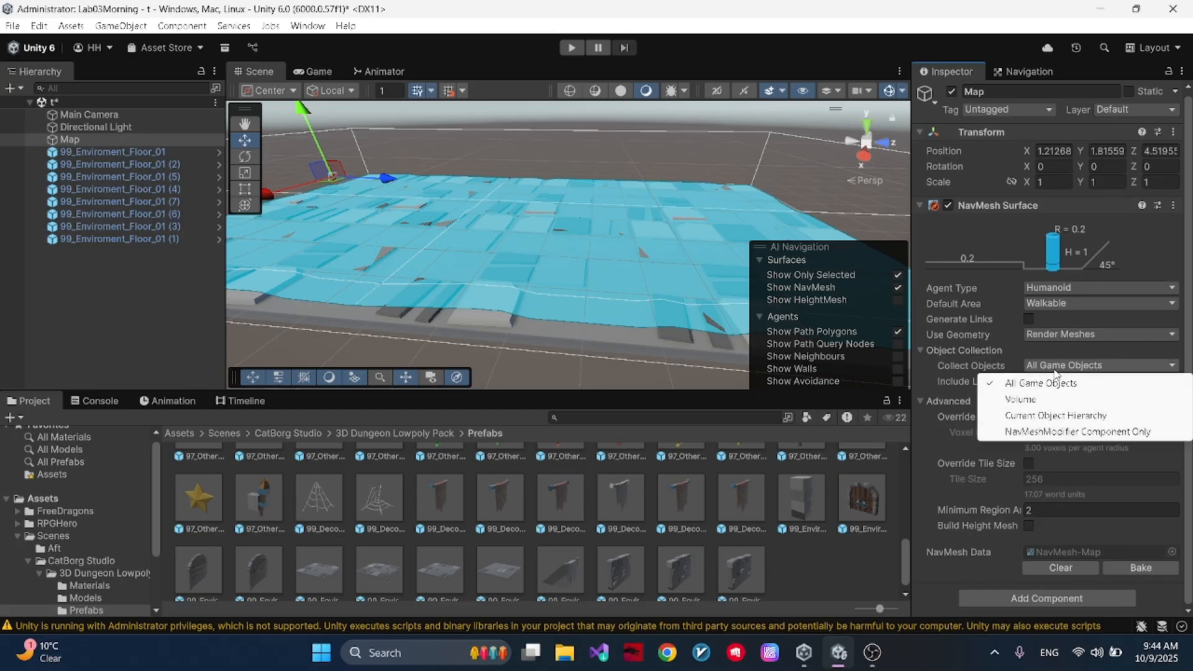
{"action": "left_click", "coordinate": [1024, 420]}
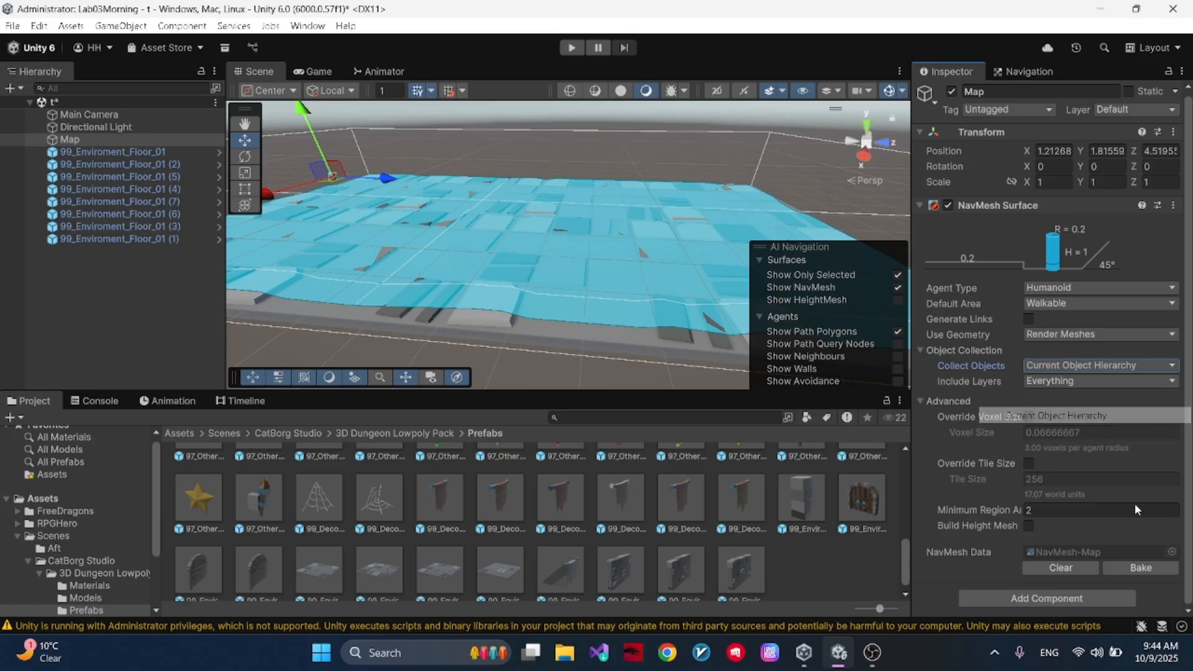
- Bake the NavMesh on Map with only its current object hierarchy collected
{"action": "left_click", "coordinate": [1133, 574]}
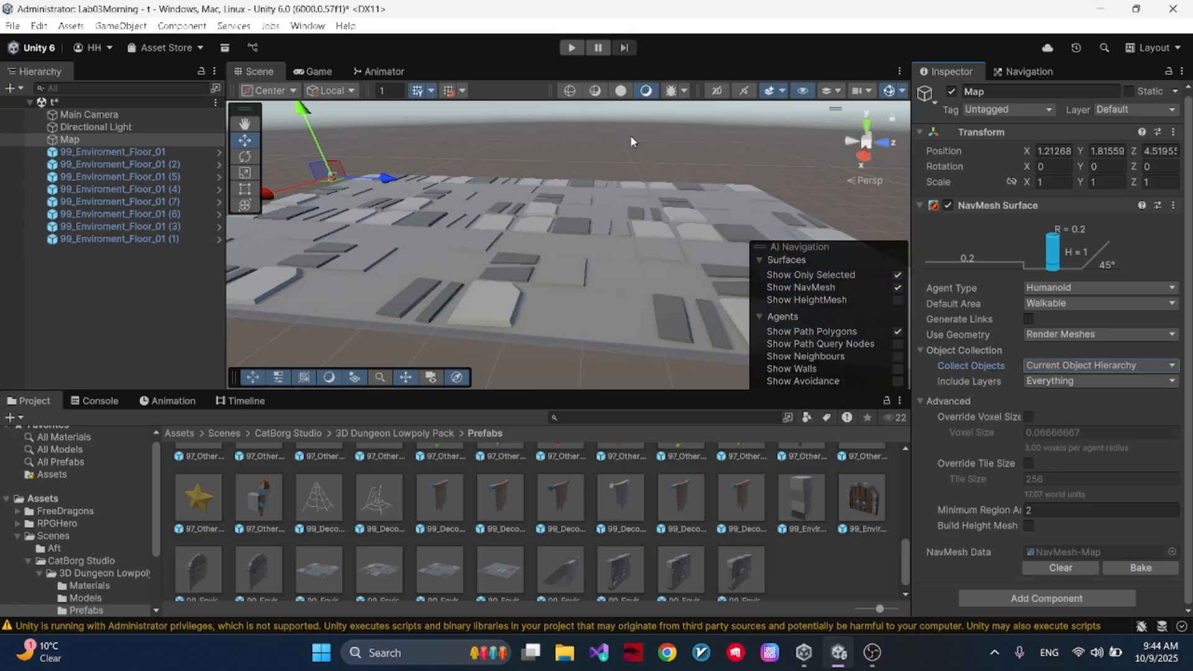
{"action": "scroll", "coordinate": [482, 205], "scroll_direction": "up", "scroll_amount": 3}
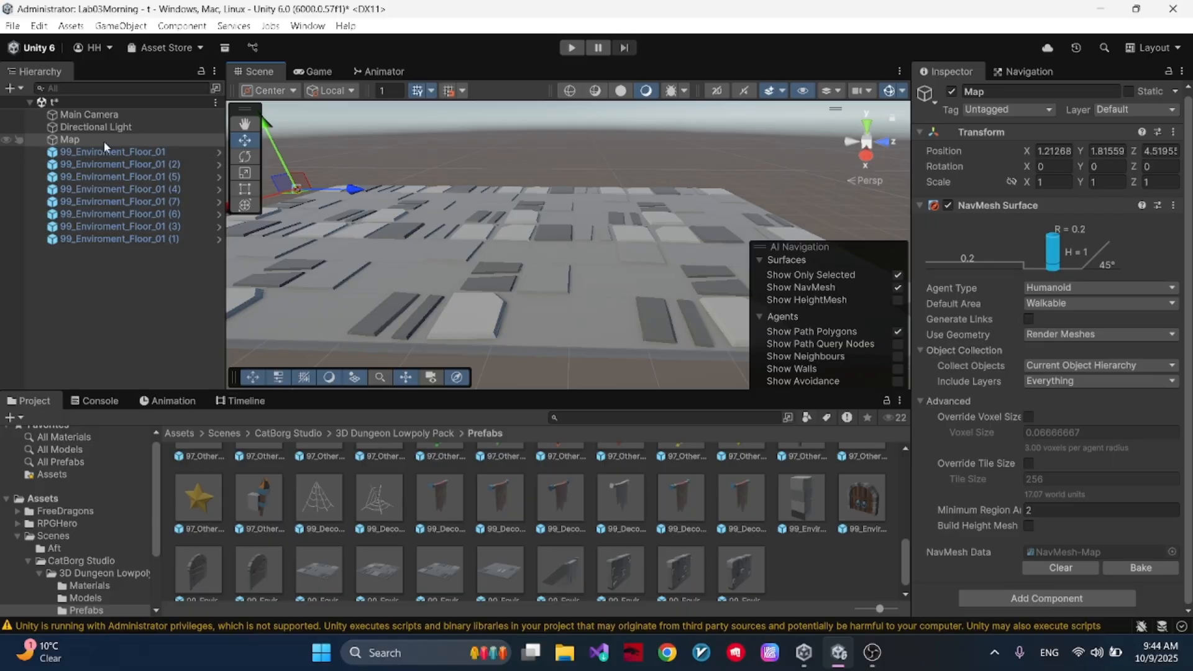
- Parent all eight 99_Enviroment_Floor_01 tiles under the Map object
{"action": "left_click", "coordinate": [149, 152]}
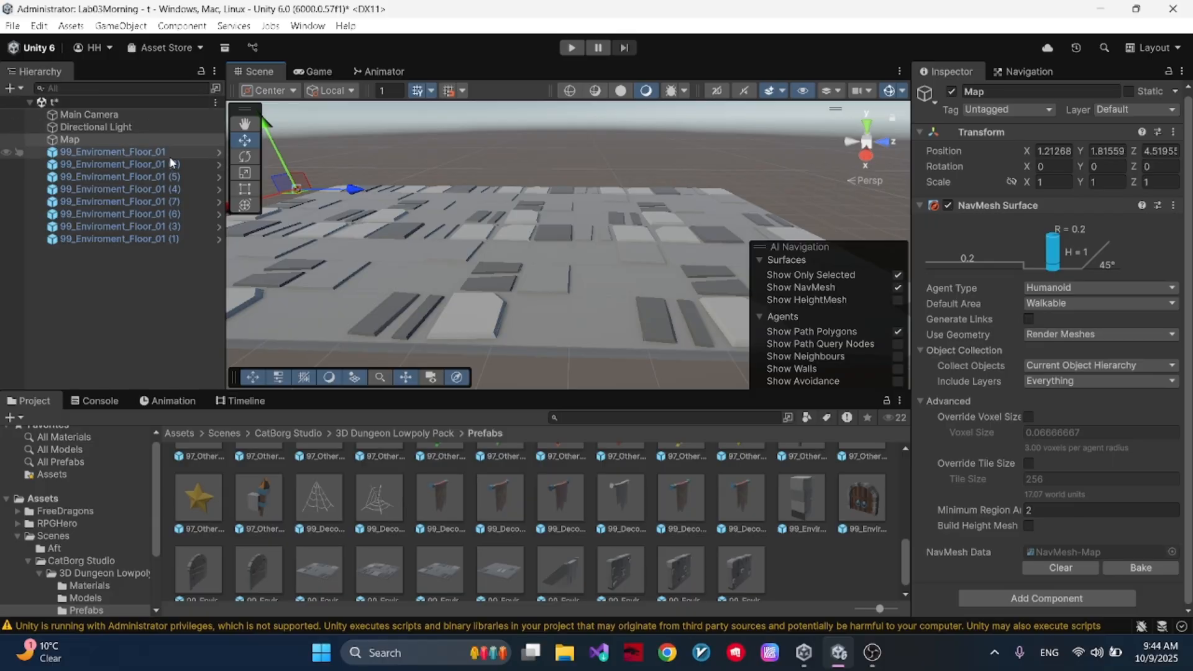
{"action": "left_click", "coordinate": [175, 239], "text": "shift"}
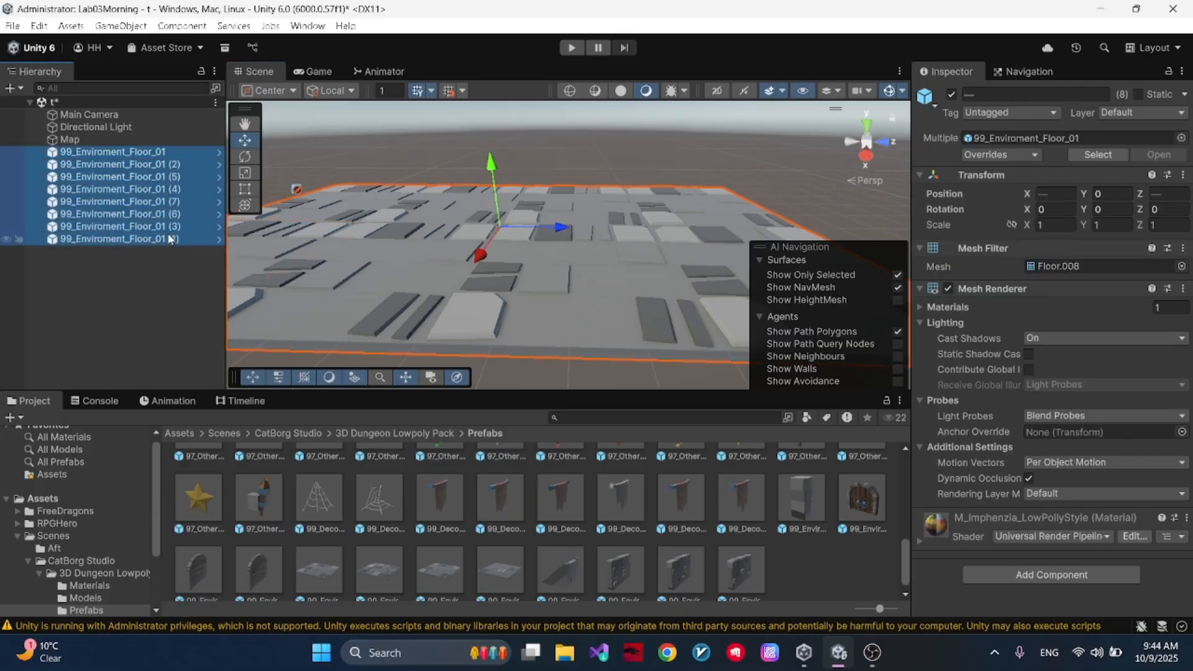
{"action": "left_click_drag", "start_coordinate": [133, 151], "coordinate": [102, 140]}
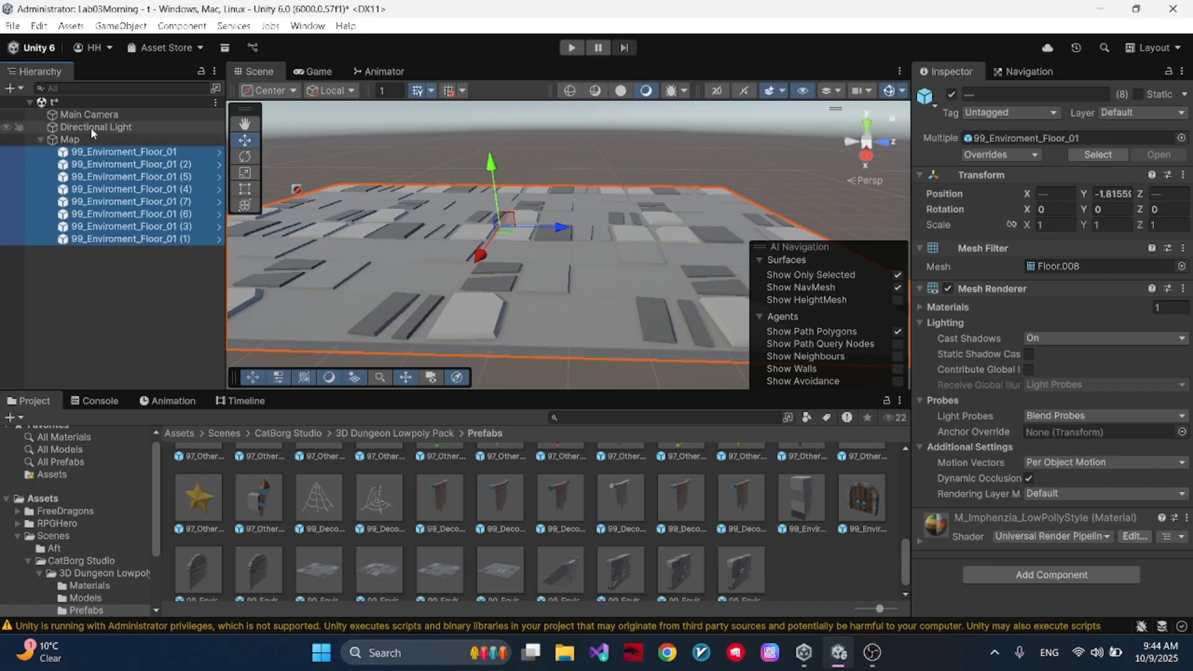
- Rebake the NavMesh Surface on Map with the floor tiles as its children
{"action": "left_click", "coordinate": [111, 139]}
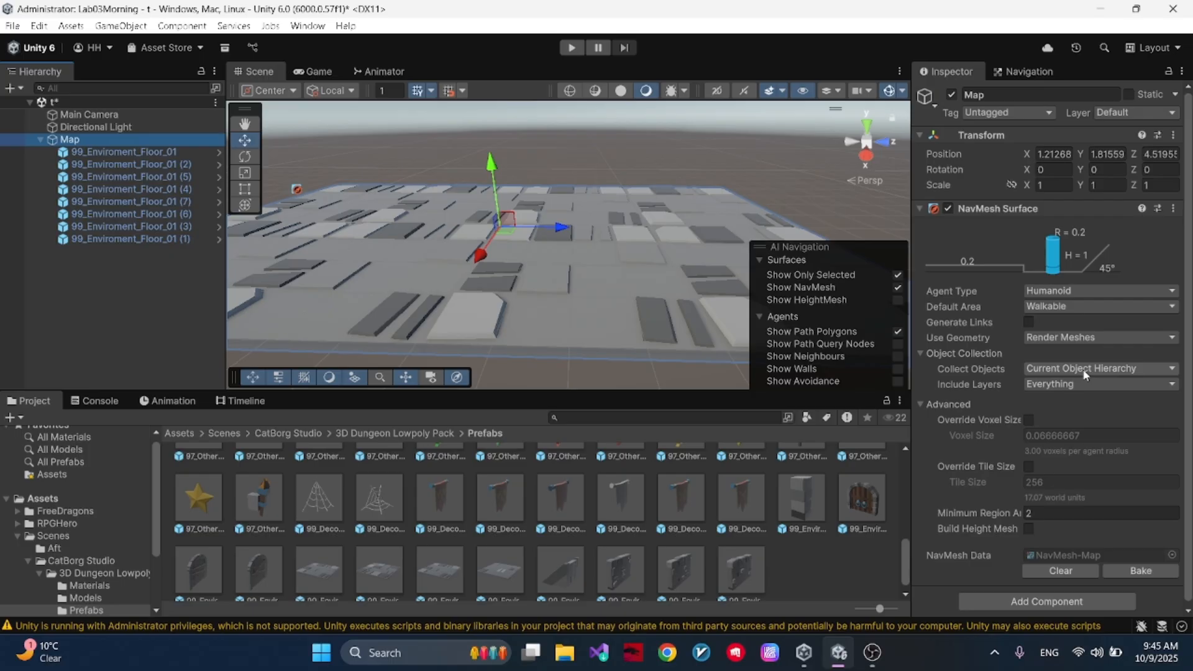
{"action": "left_click", "coordinate": [1134, 575]}
{"action": "right_click_drag", "start_coordinate": [621, 240], "coordinate": [406, 276]}
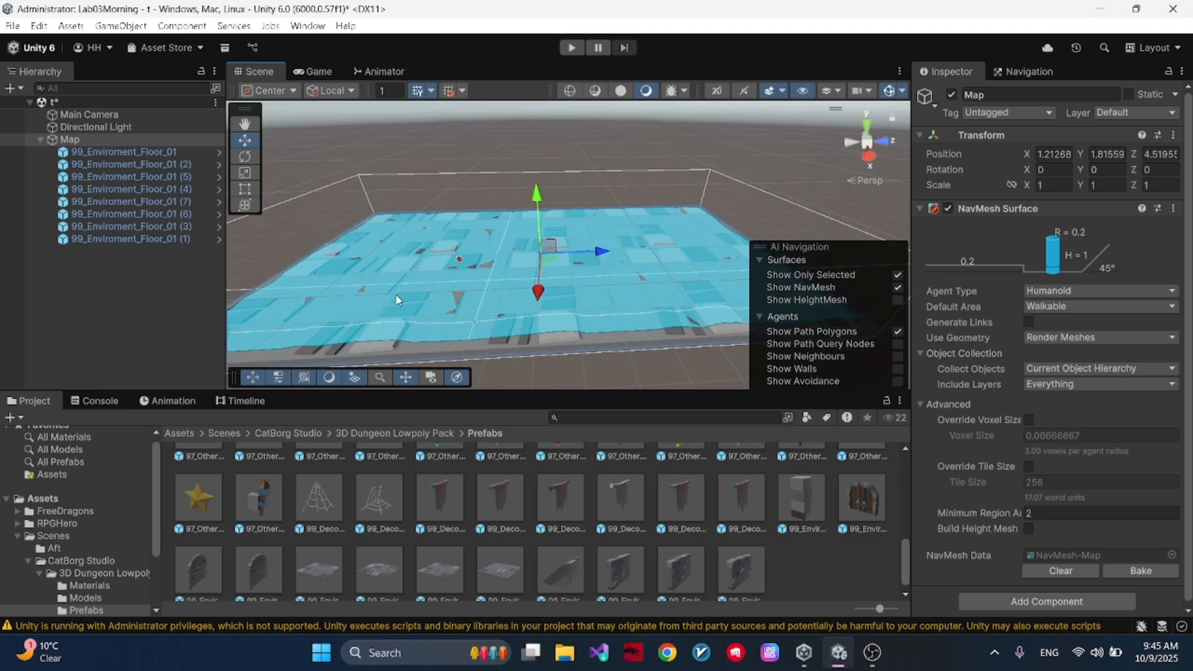
- Place a 01_Library_01_BookShelve_1 prefab on the floor and set a duplicate beside it to form a pair
{"action": "scroll", "coordinate": [529, 513], "scroll_direction": "up", "scroll_amount": 5}
{"action": "scroll", "coordinate": [528, 520], "scroll_direction": "up", "scroll_amount": 5}
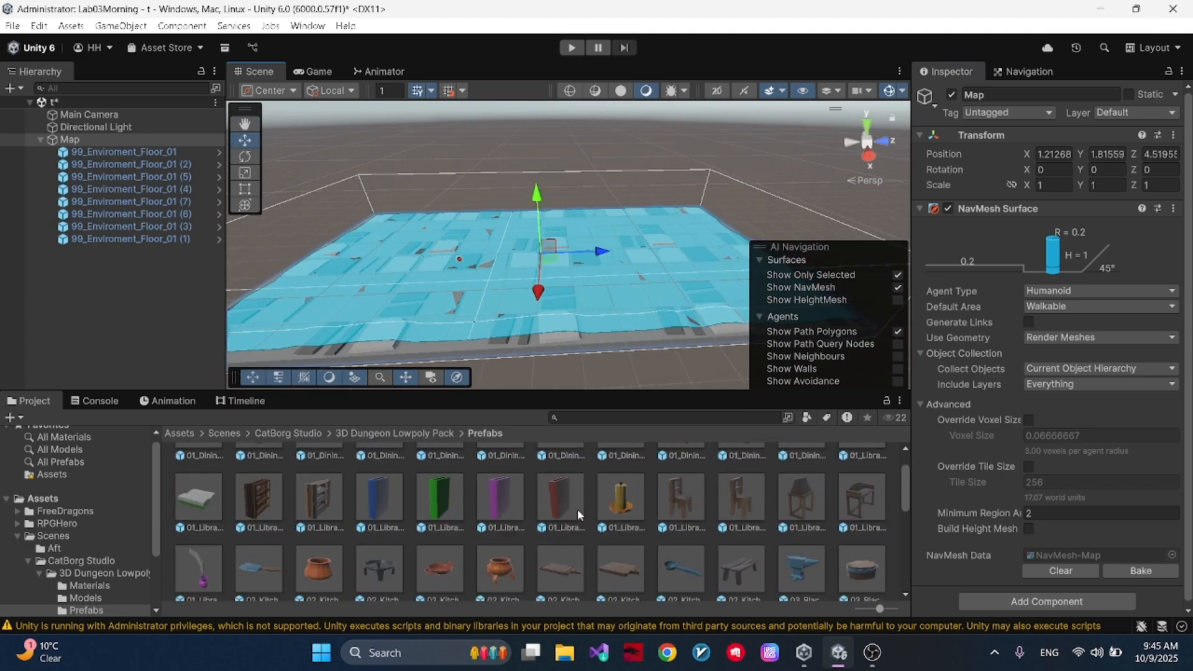
{"action": "scroll", "coordinate": [578, 511], "scroll_direction": "up", "scroll_amount": 2}
{"action": "left_click_drag", "start_coordinate": [271, 544], "coordinate": [599, 239]}
{"action": "right_click_drag", "start_coordinate": [599, 240], "coordinate": [593, 283]}
{"action": "key", "text": "ctrl+d"}
{"action": "left_click_drag", "start_coordinate": [550, 242], "coordinate": [649, 231]}
- Duplicate the pair of bookshelves and move the copies along the floor to about Z 3.58
{"action": "left_click", "coordinate": [451, 226], "text": "shift"}
{"action": "left_click_drag", "start_coordinate": [772, 206], "coordinate": [607, 259], "text": "alt"}
{"action": "key", "text": "ctrl+d"}
{"action": "left_click_drag", "start_coordinate": [640, 183], "coordinate": [748, 446]}
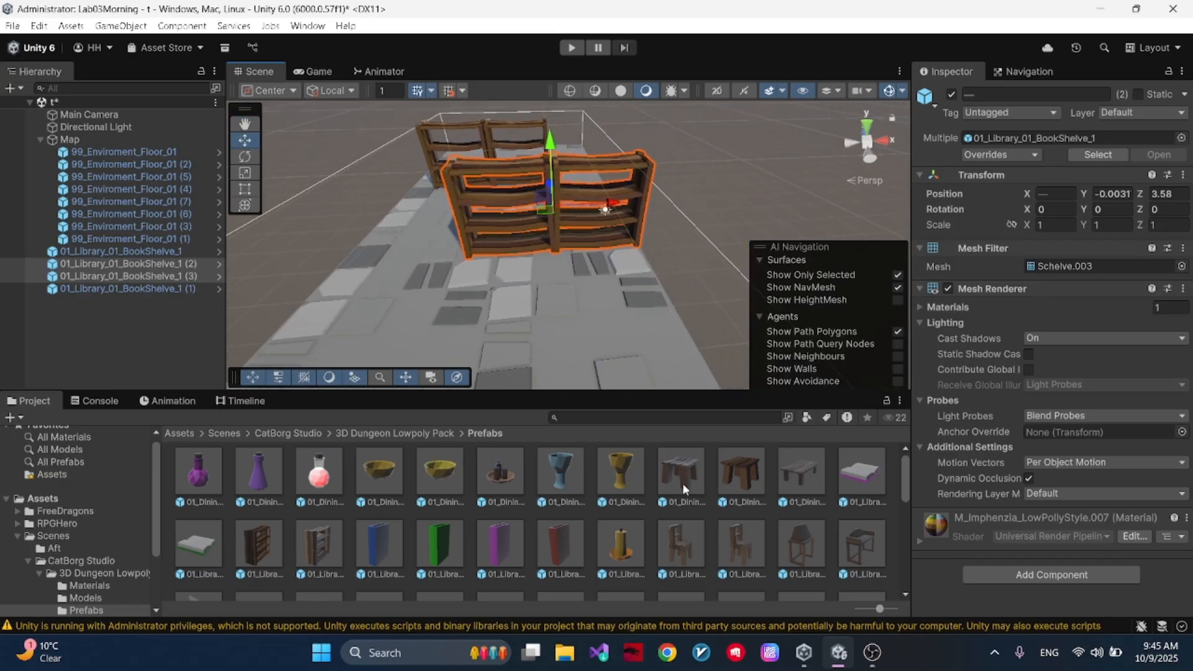
- Place the 04_Bedroom_01_Beed_1 prefab on the floor near the bookshelves and save the scene
{"action": "scroll", "coordinate": [553, 547], "scroll_direction": "down", "scroll_amount": 3}
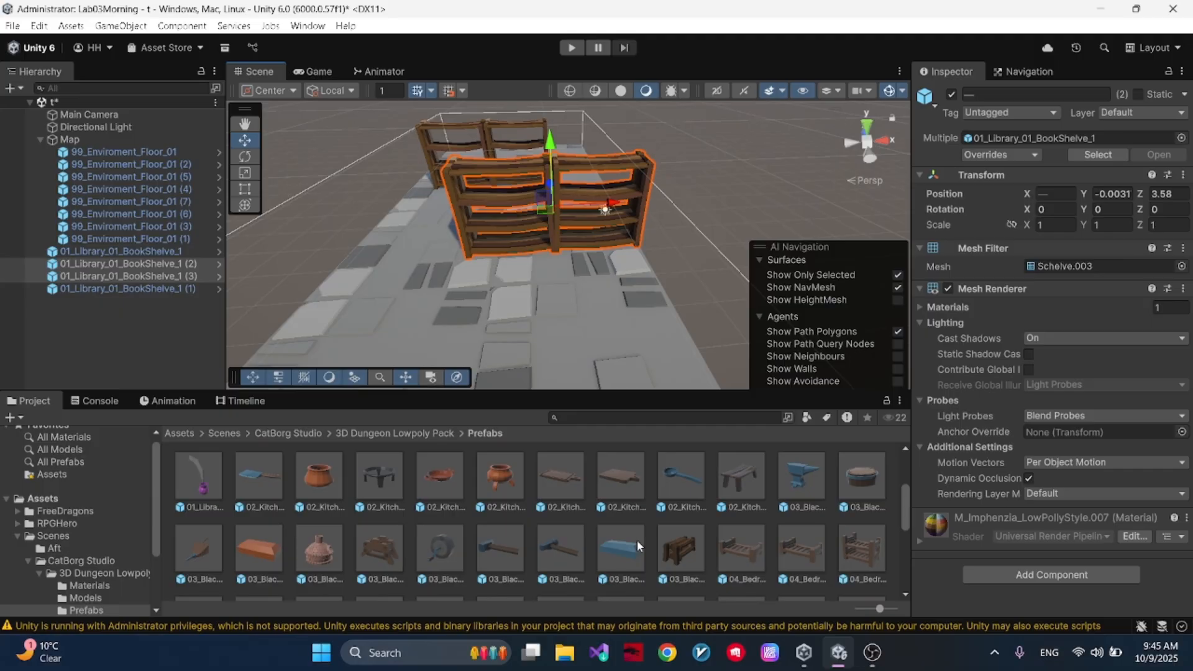
{"action": "left_click_drag", "start_coordinate": [739, 549], "coordinate": [516, 341]}
{"action": "key", "text": "ctrl+s"}
- Bake Map's NavMesh Surface with the furniture still outside the Map hierarchy and inspect the area around it
{"action": "left_click_drag", "start_coordinate": [694, 274], "coordinate": [767, 216], "text": "alt"}
{"action": "left_click", "coordinate": [117, 142]}
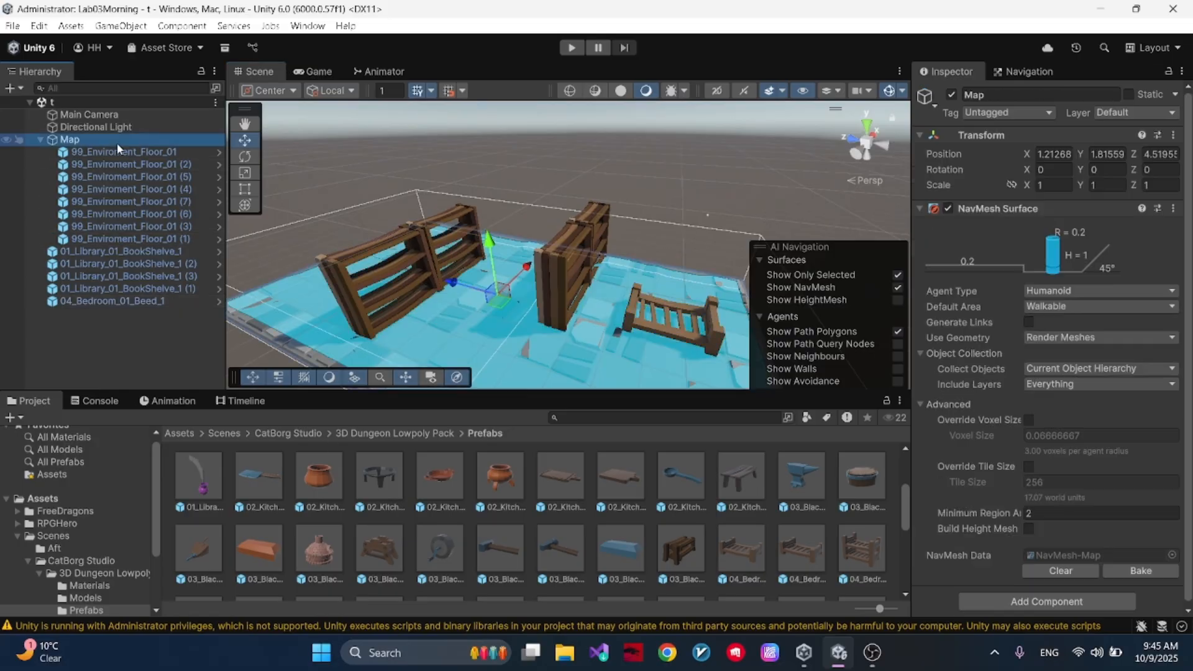
{"action": "left_click", "coordinate": [1113, 566]}
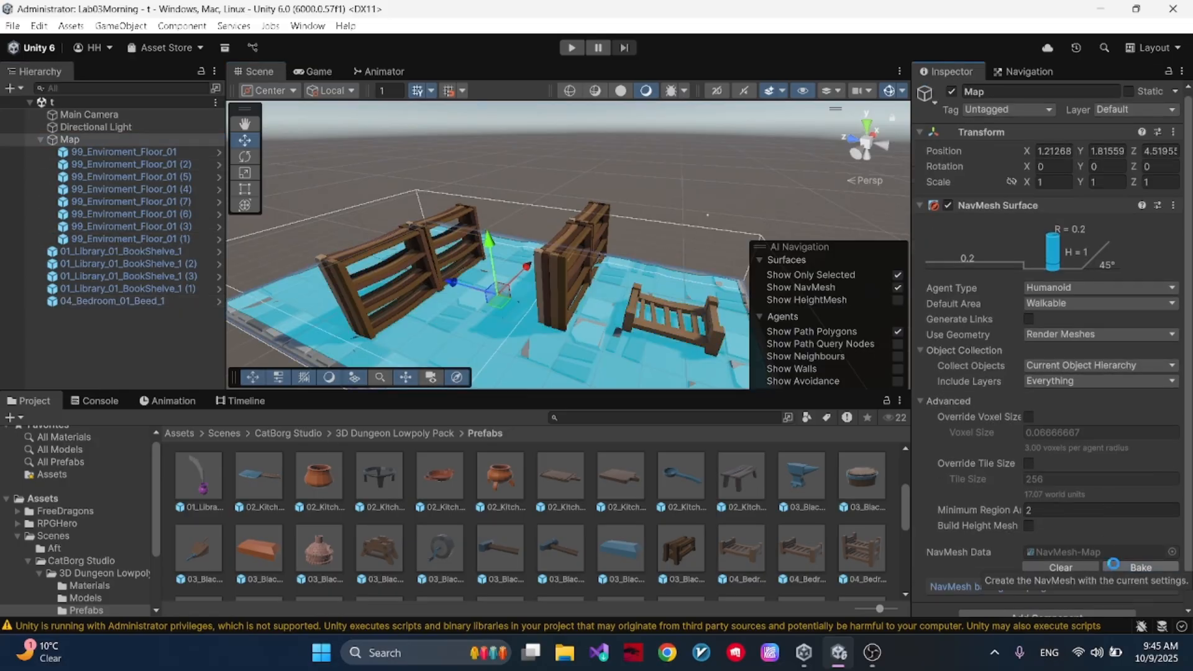
{"action": "scroll", "coordinate": [381, 253], "scroll_direction": "up", "scroll_amount": 3}
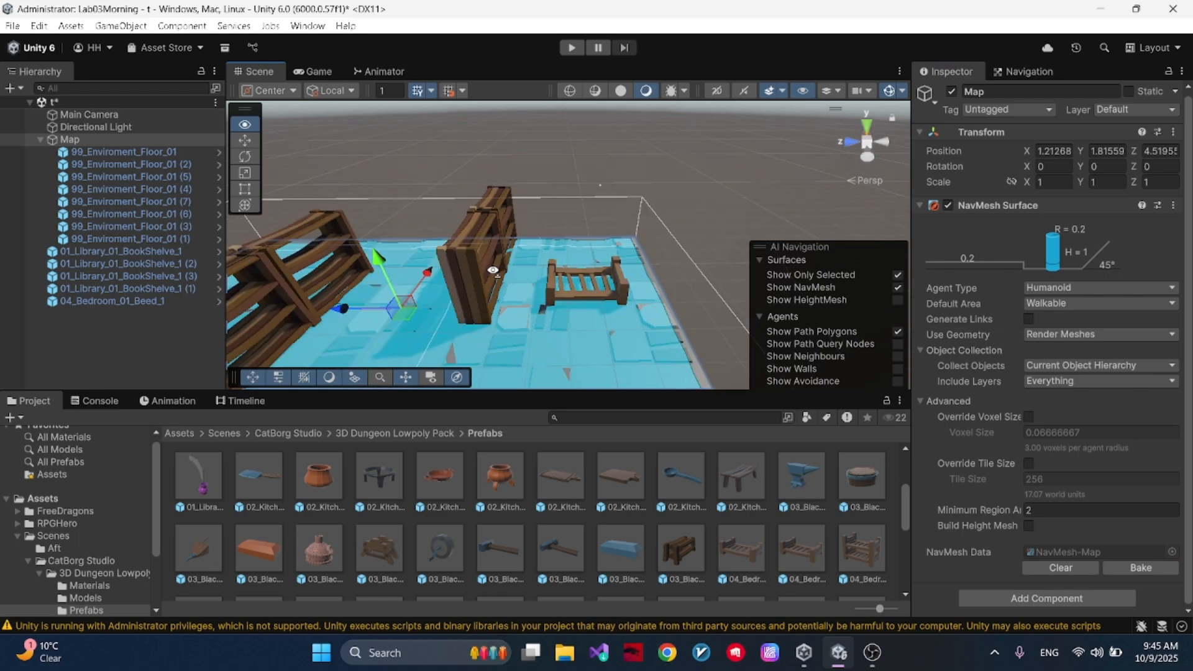
- Parent the four bookshelves and the bed under the Map object
{"action": "left_click", "coordinate": [155, 251]}
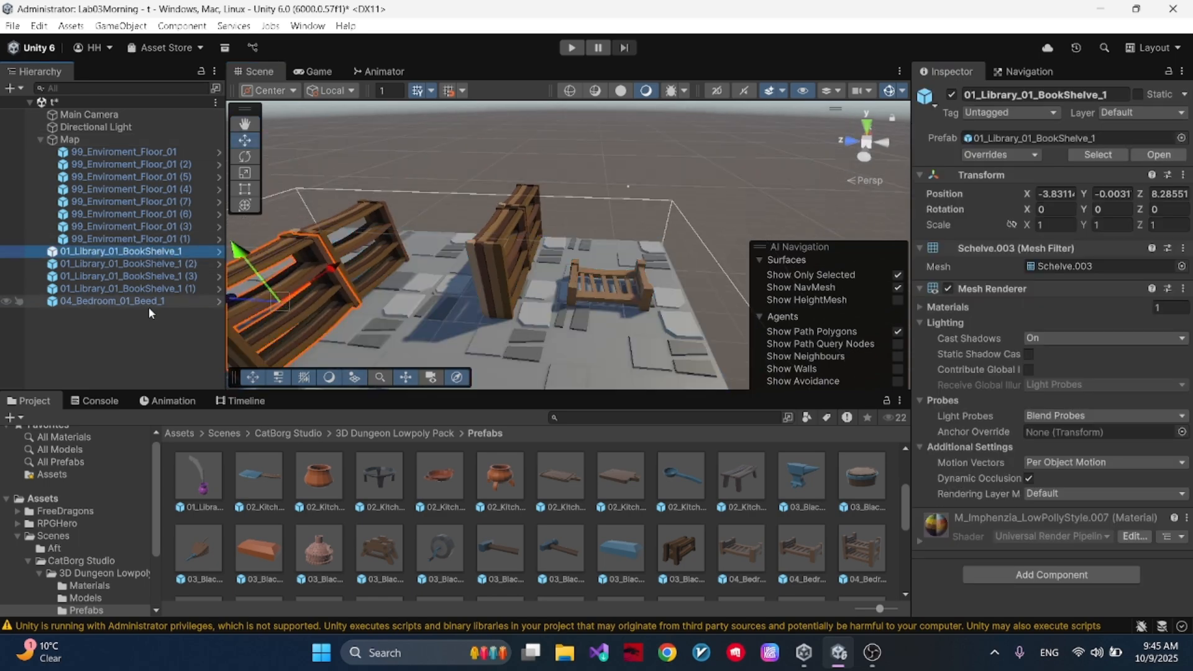
{"action": "left_click", "coordinate": [148, 303], "text": "shift"}
{"action": "left_click_drag", "start_coordinate": [125, 183], "coordinate": [123, 140]}
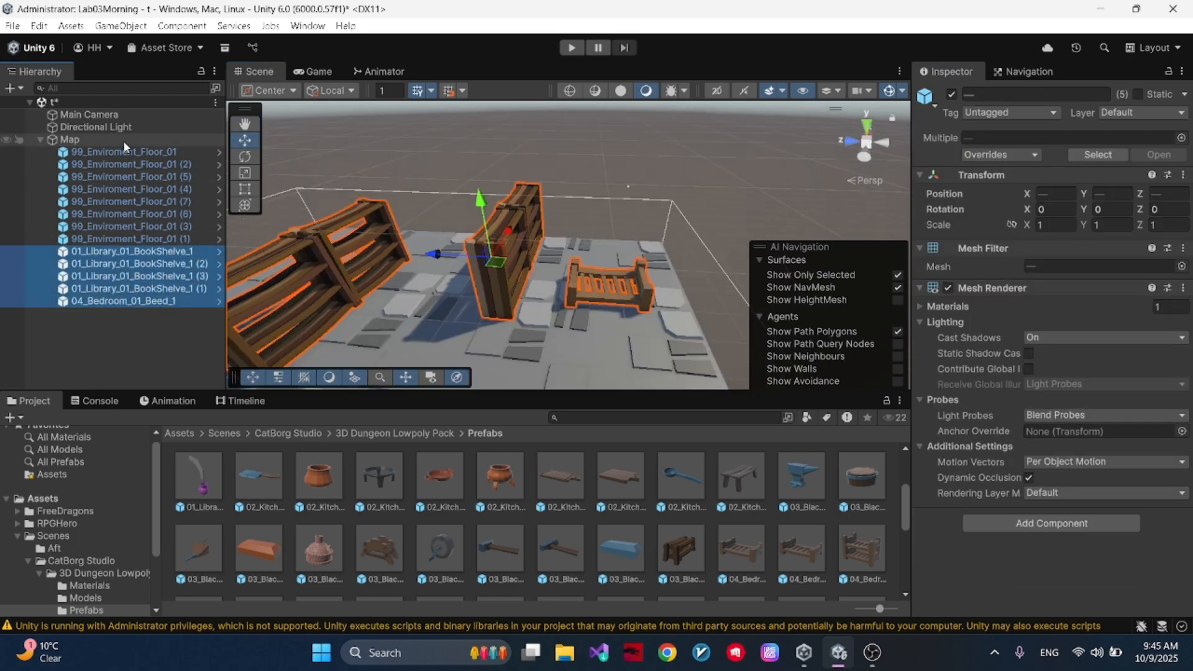
- Bake Map's NavMesh Surface with the furniture included and inspect the walkable area around the bookshelves
{"action": "left_click", "coordinate": [123, 141]}
{"action": "scroll", "coordinate": [1095, 303], "scroll_direction": "down", "scroll_amount": 1}
{"action": "right_click_drag", "start_coordinate": [577, 194], "coordinate": [386, 217]}
{"action": "key", "text": "w"}
{"action": "right_click_drag", "start_coordinate": [591, 217], "coordinate": [995, 236]}
{"action": "key", "text": "w"}
{"action": "key", "text": "s"}
{"action": "left_click", "coordinate": [1141, 568]}
{"action": "key", "text": "a"}
{"action": "key", "text": "a"}
{"action": "key", "text": "s"}
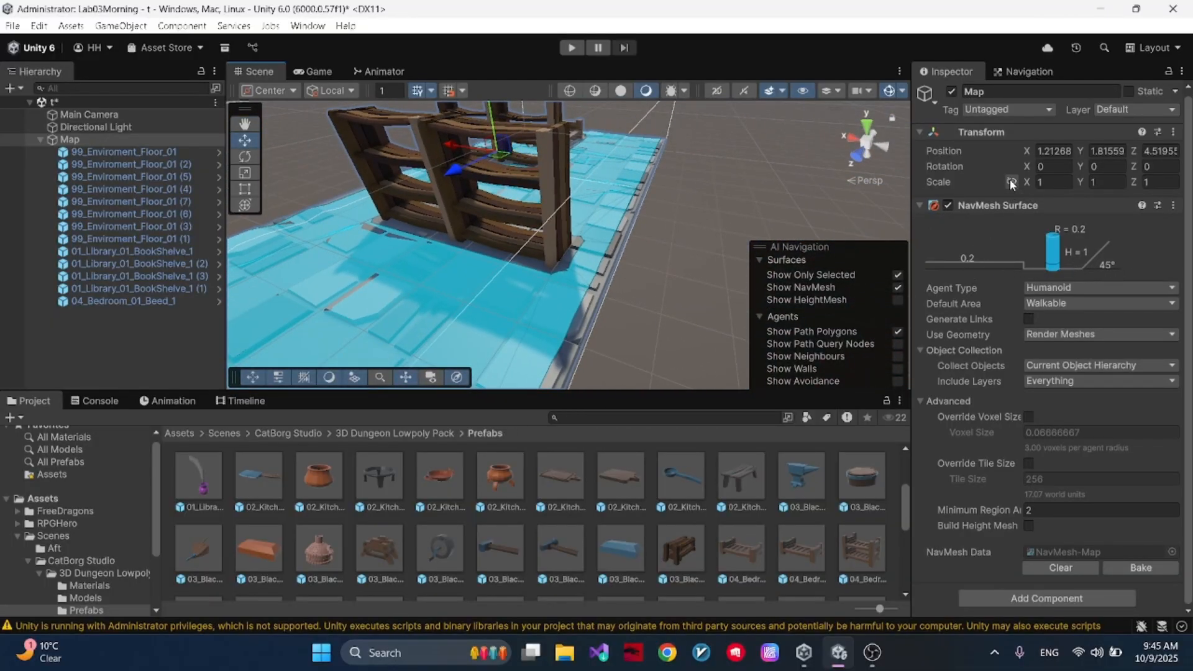
- Set the Humanoid agent's radius to 4 in the navigation agent settings
{"action": "left_click", "coordinate": [1000, 64]}
{"action": "right_click_drag", "start_coordinate": [750, 199], "coordinate": [674, 192]}
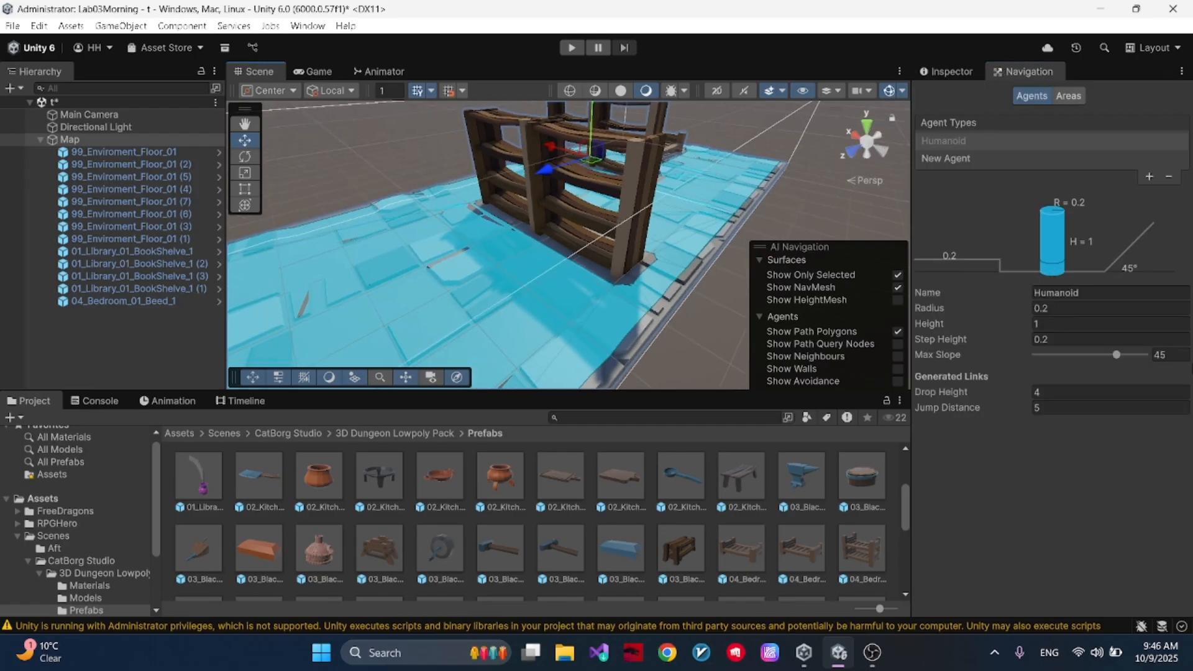
{"action": "left_click", "coordinate": [1125, 293]}
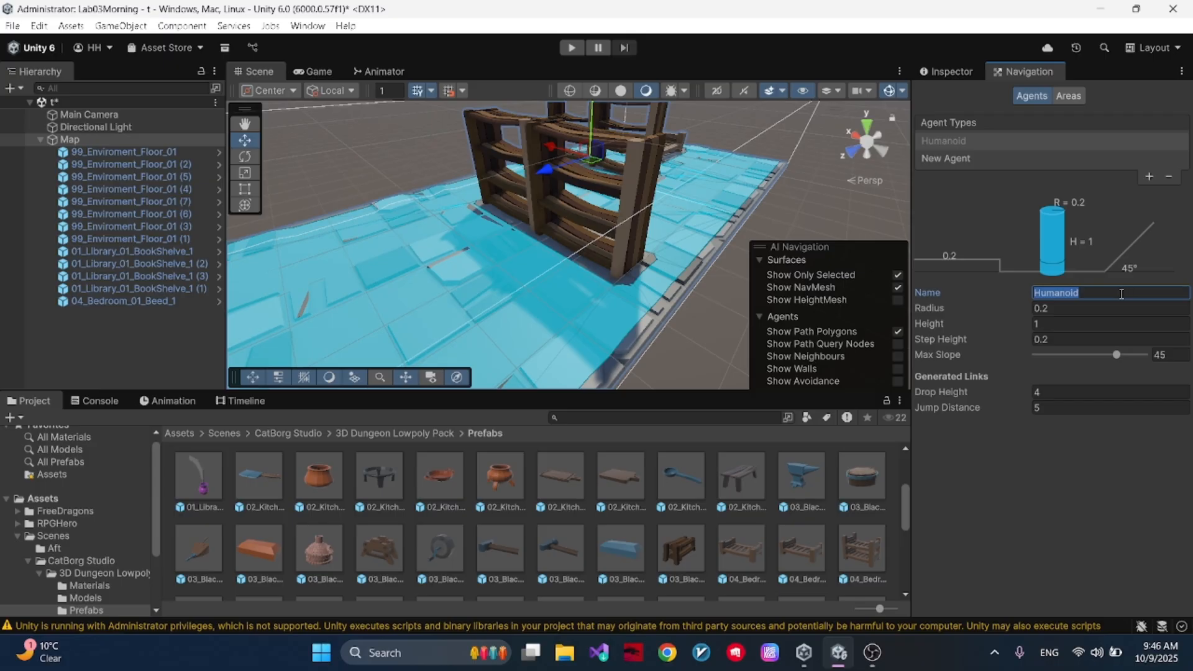
{"action": "left_click", "coordinate": [1076, 312]}
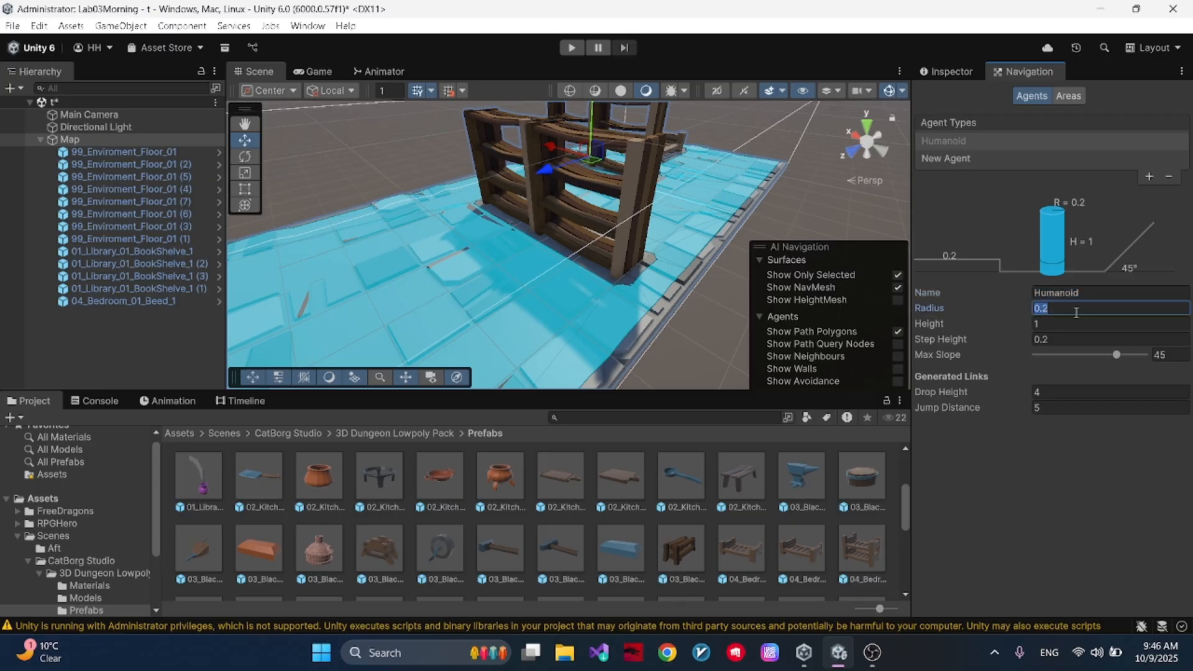
{"action": "type", "text": "4"}
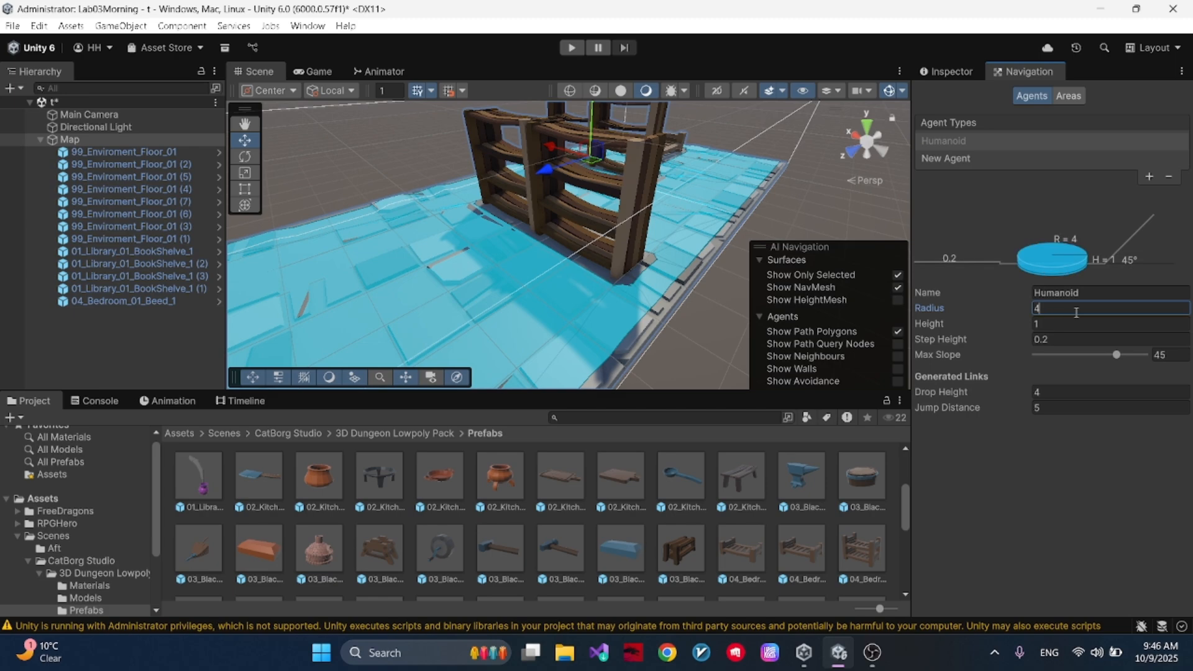
- Bake the NavMesh on Map using the agent radius of 4 and inspect the floor
{"action": "left_click", "coordinate": [941, 71]}
{"action": "scroll", "coordinate": [1064, 451], "scroll_direction": "down", "scroll_amount": 3}
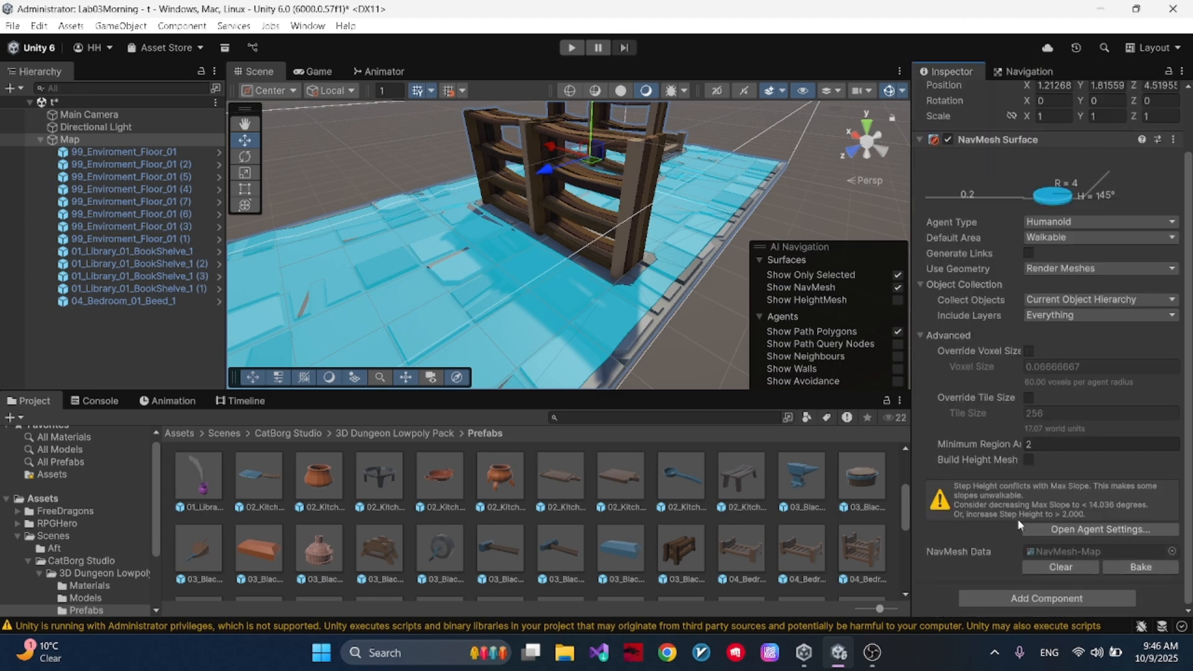
{"action": "left_click", "coordinate": [1137, 568]}
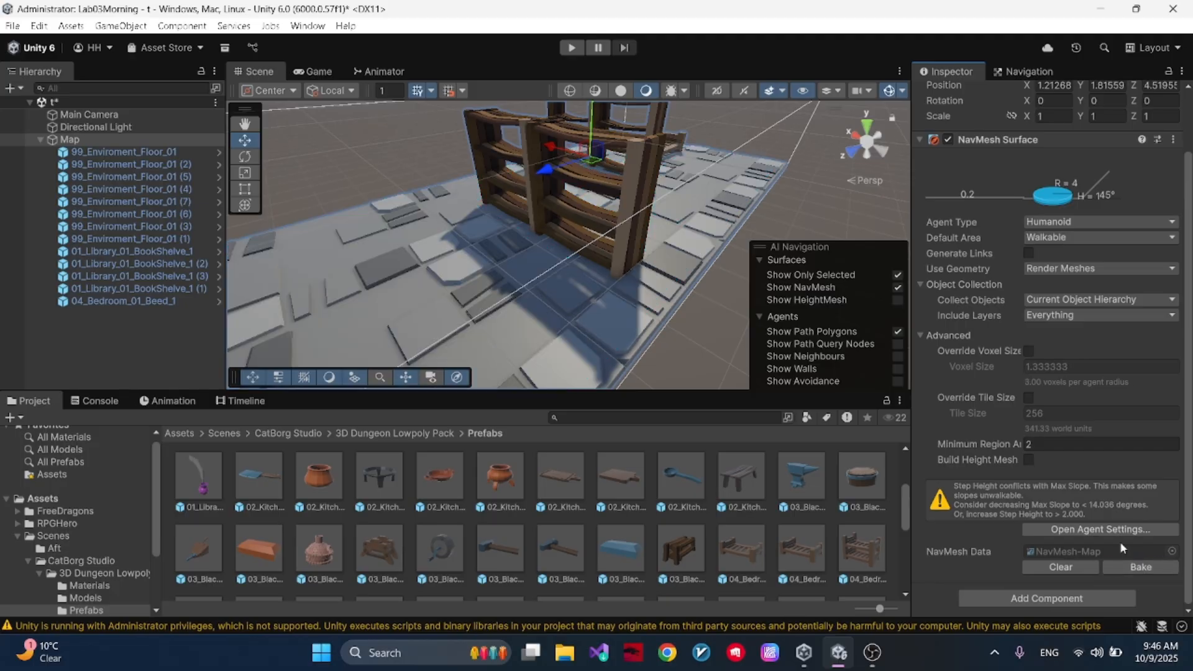
{"action": "left_click_drag", "start_coordinate": [755, 300], "coordinate": [675, 283], "text": "alt"}
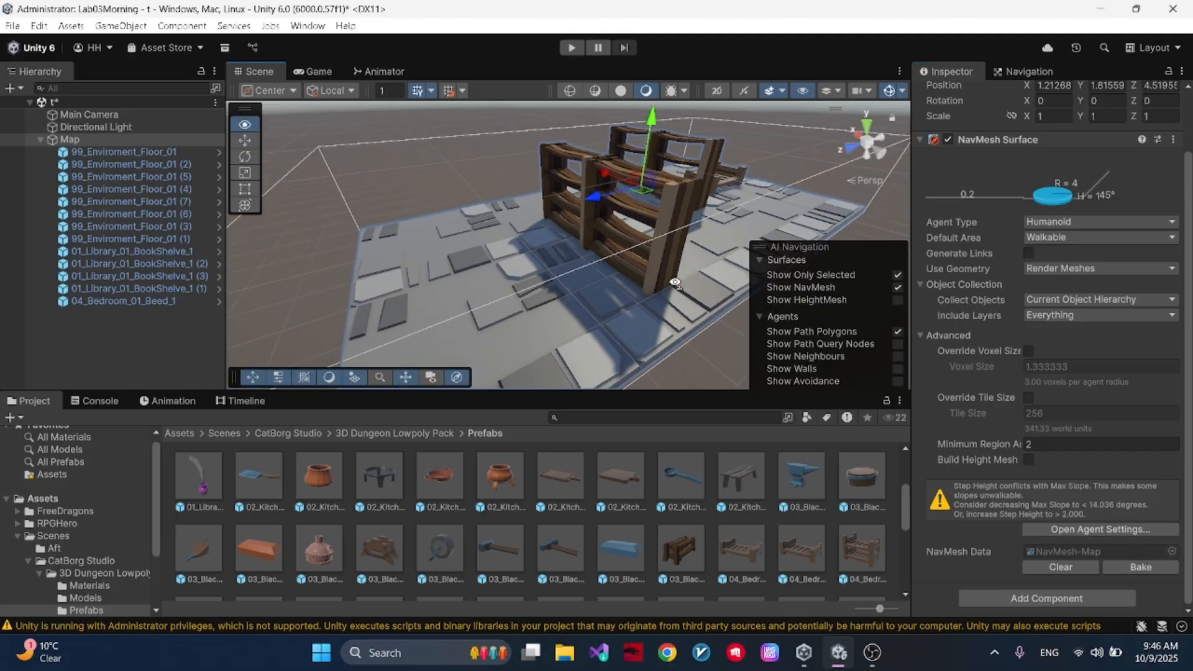
- Set the Humanoid agent's radius to 0.3
{"action": "left_click", "coordinate": [1025, 72]}
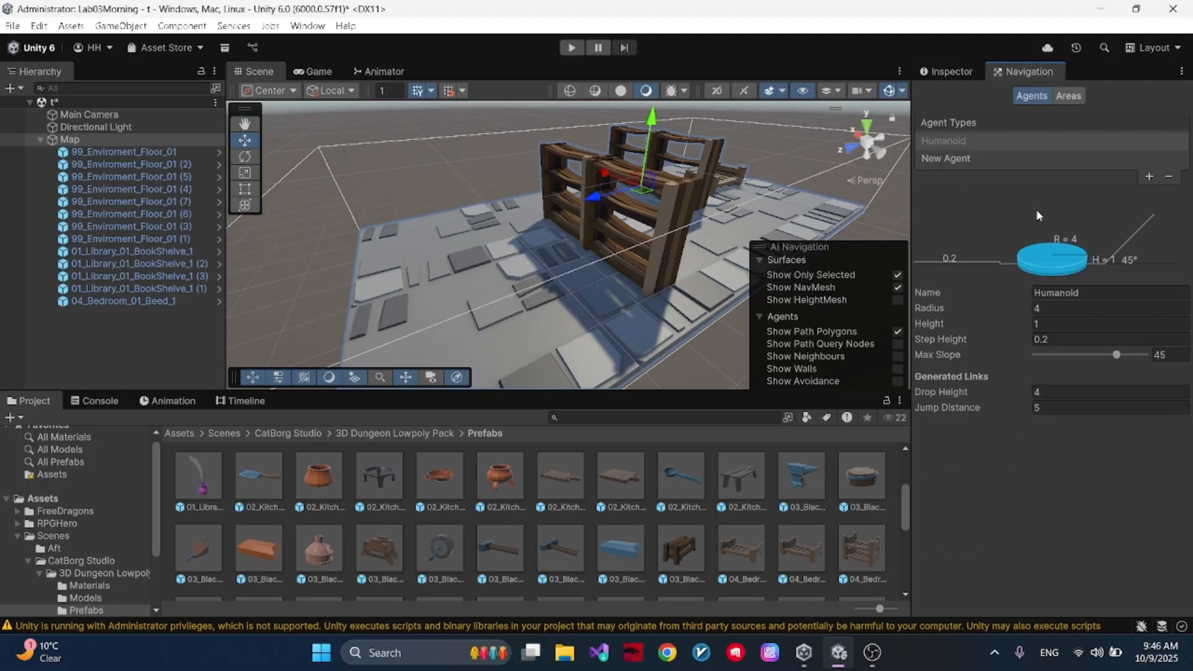
{"action": "type", "text": "0"}
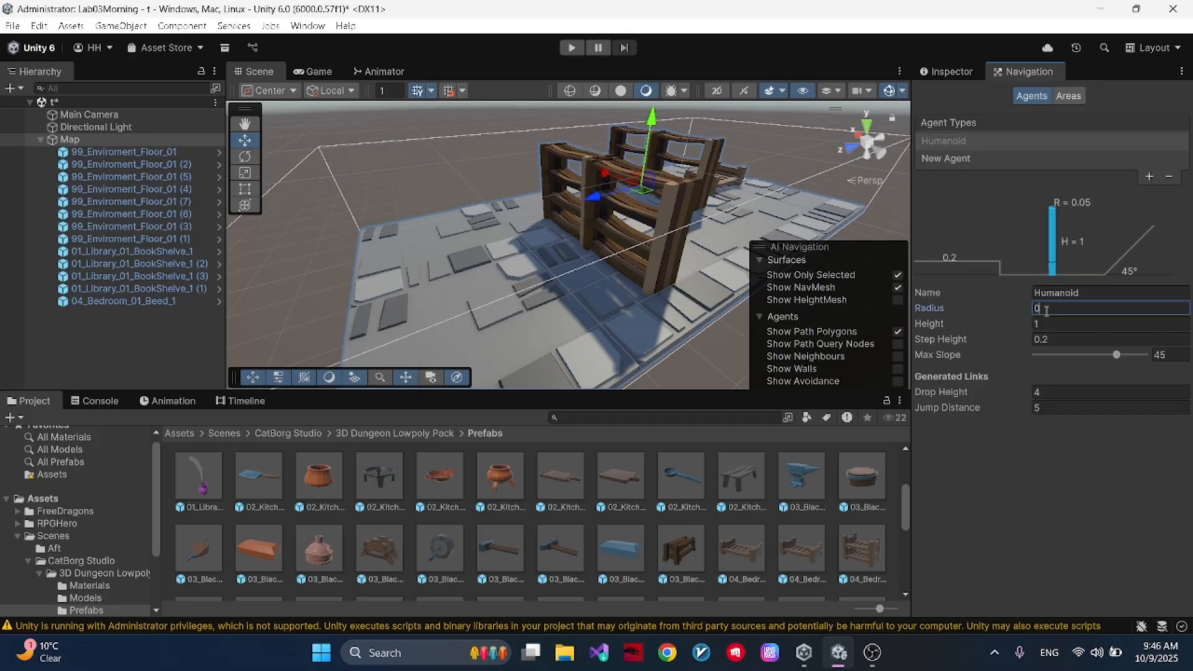
{"action": "type", "text": ".2"}
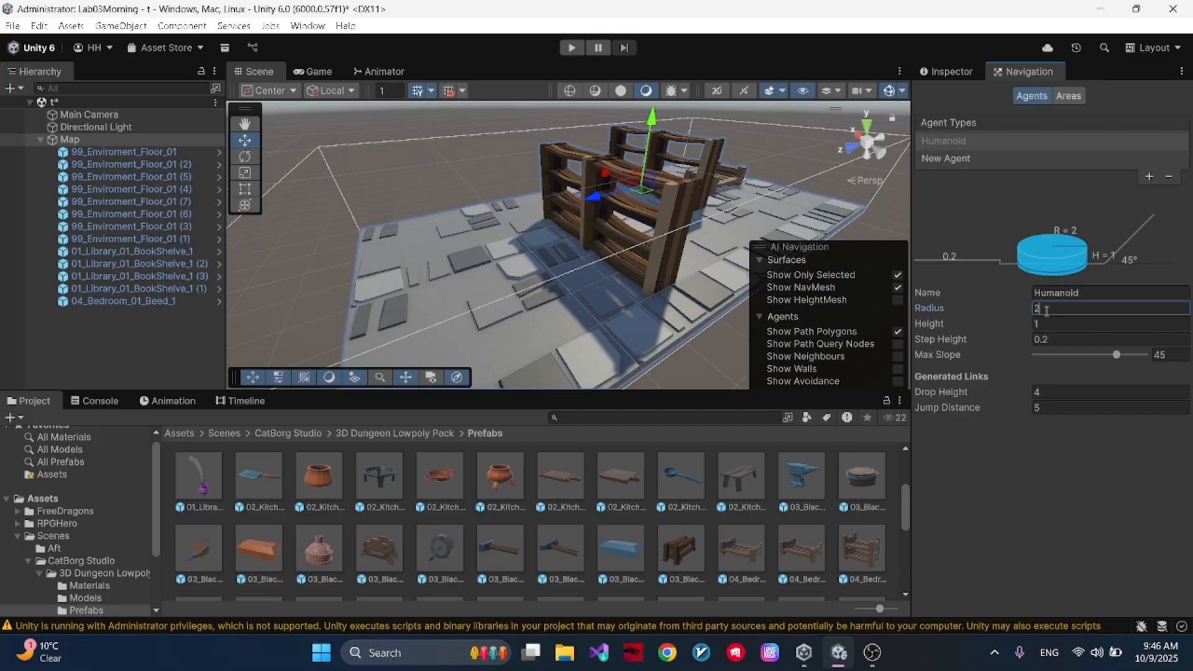
{"action": "key", "text": "BackSpace"}
{"action": "type", "text": "1"}
{"action": "key", "text": "BackSpace"}
{"action": "type", "text": "0.3"}
- Bake the NavMesh on Map using the agent radius of 0.3 and inspect the surface around the bookshelves
{"action": "left_click", "coordinate": [968, 70]}
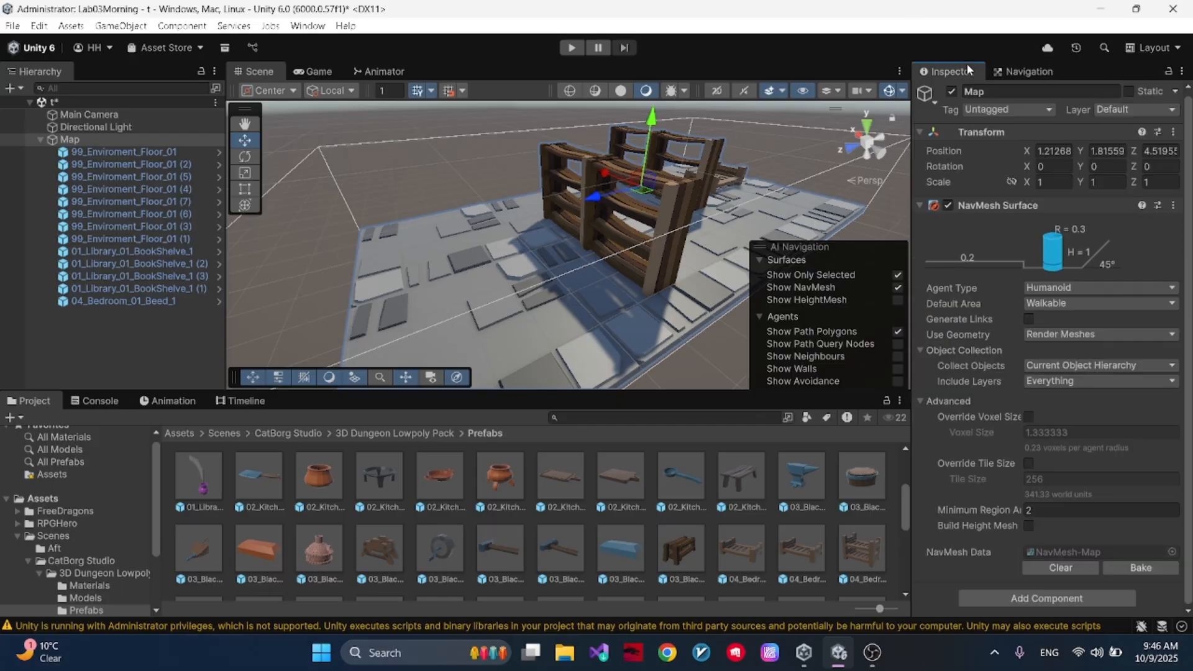
{"action": "left_click", "coordinate": [1141, 567]}
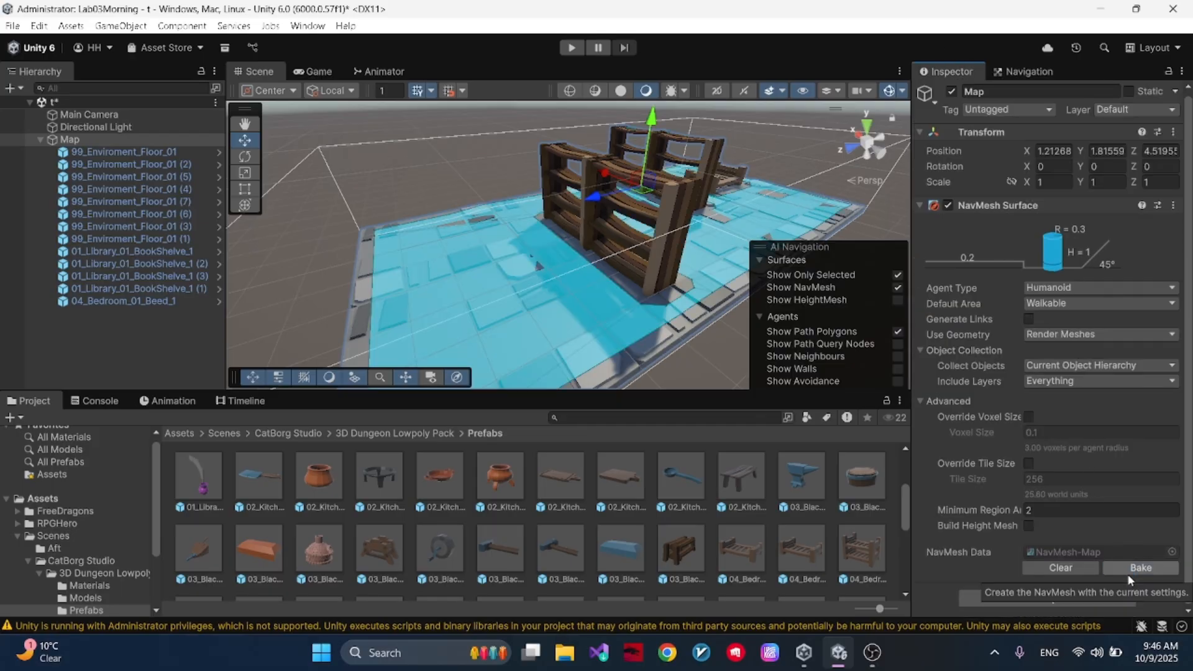
{"action": "left_click_drag", "start_coordinate": [596, 218], "coordinate": [561, 216], "text": "alt"}
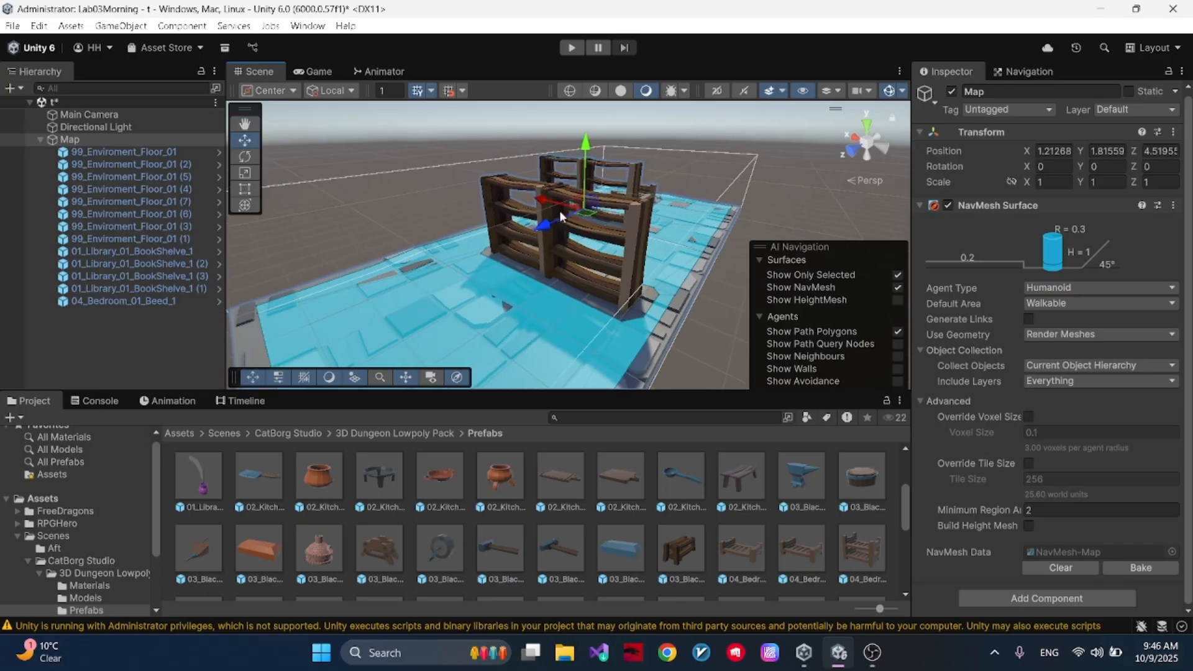
- Set the Humanoid agent's radius to 0.5
{"action": "left_click", "coordinate": [1037, 71]}
{"action": "left_click", "coordinate": [1062, 309]}
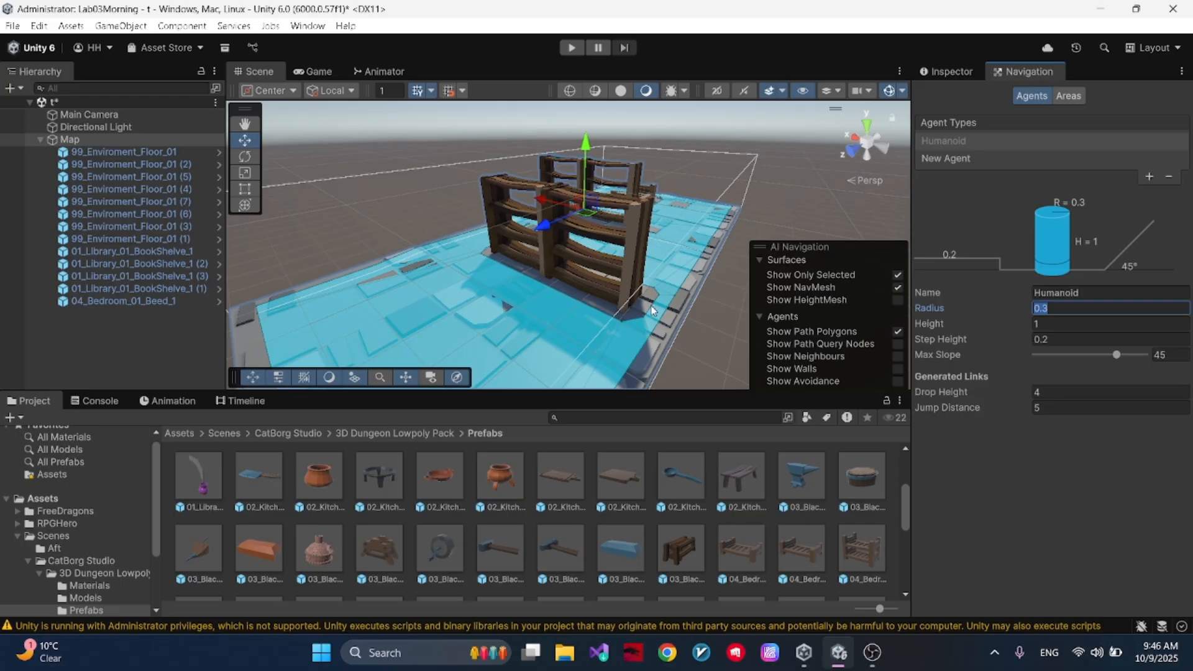
{"action": "type", "text": "0.5"}
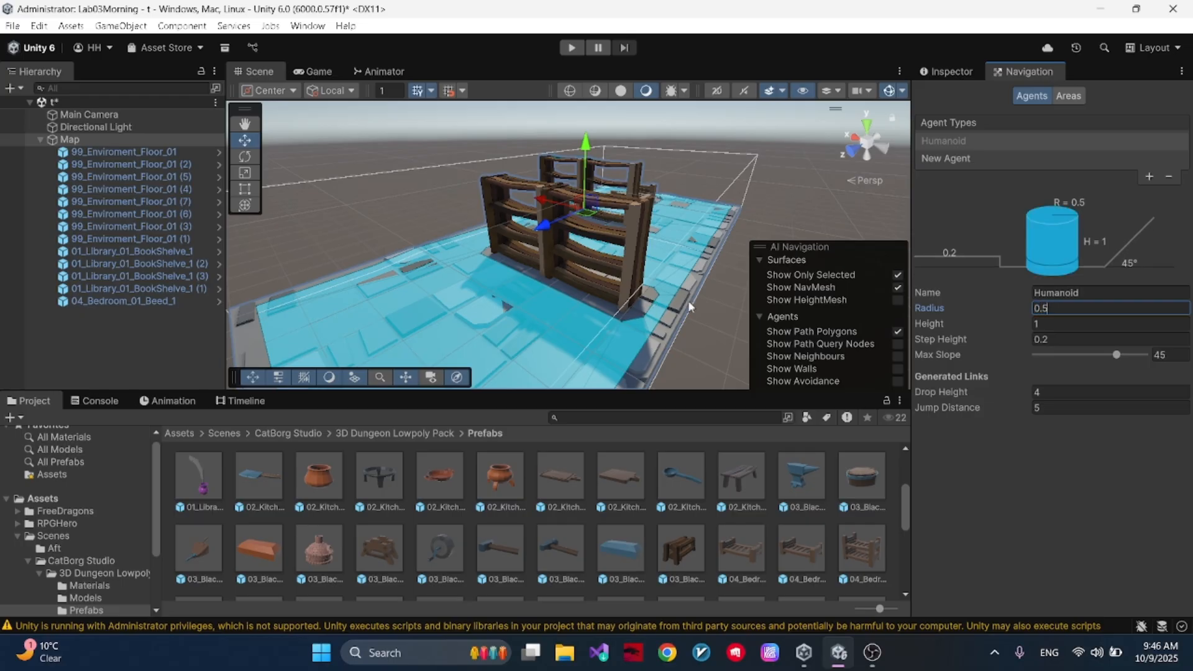
- Bake the NavMesh on Map using the agent radius of 0.5 and inspect the margins around the bookshelves
{"action": "left_click", "coordinate": [951, 71]}
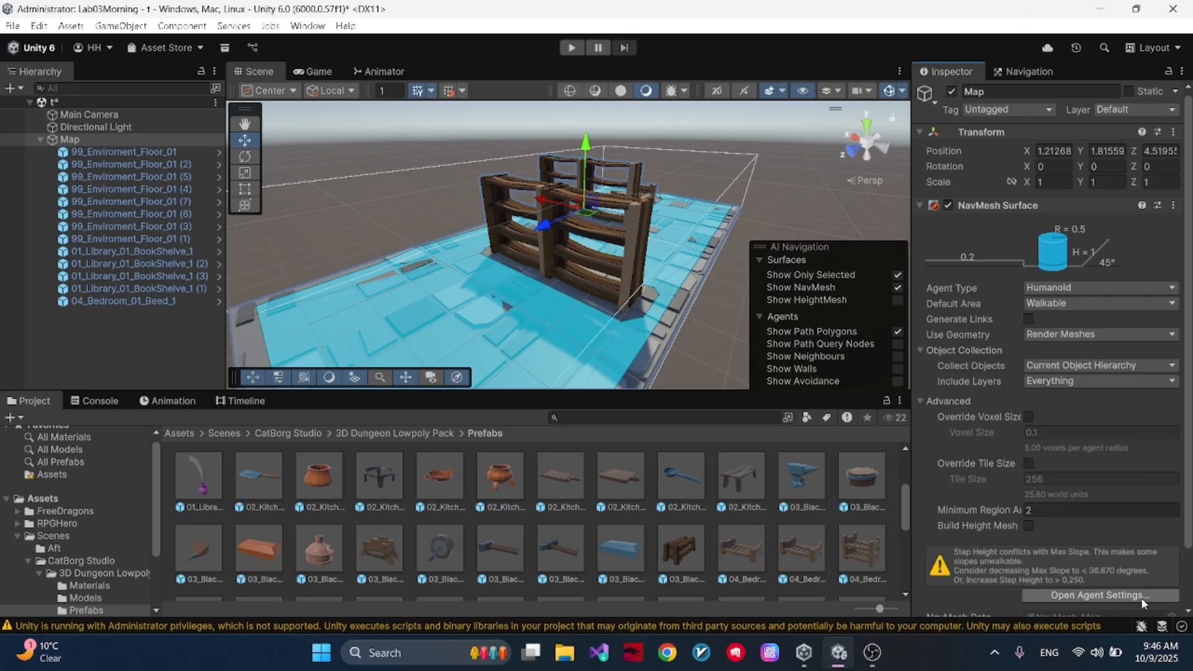
{"action": "scroll", "coordinate": [1144, 587], "scroll_direction": "down", "scroll_amount": 2}
{"action": "left_click_drag", "start_coordinate": [410, 187], "coordinate": [461, 205], "text": "alt"}
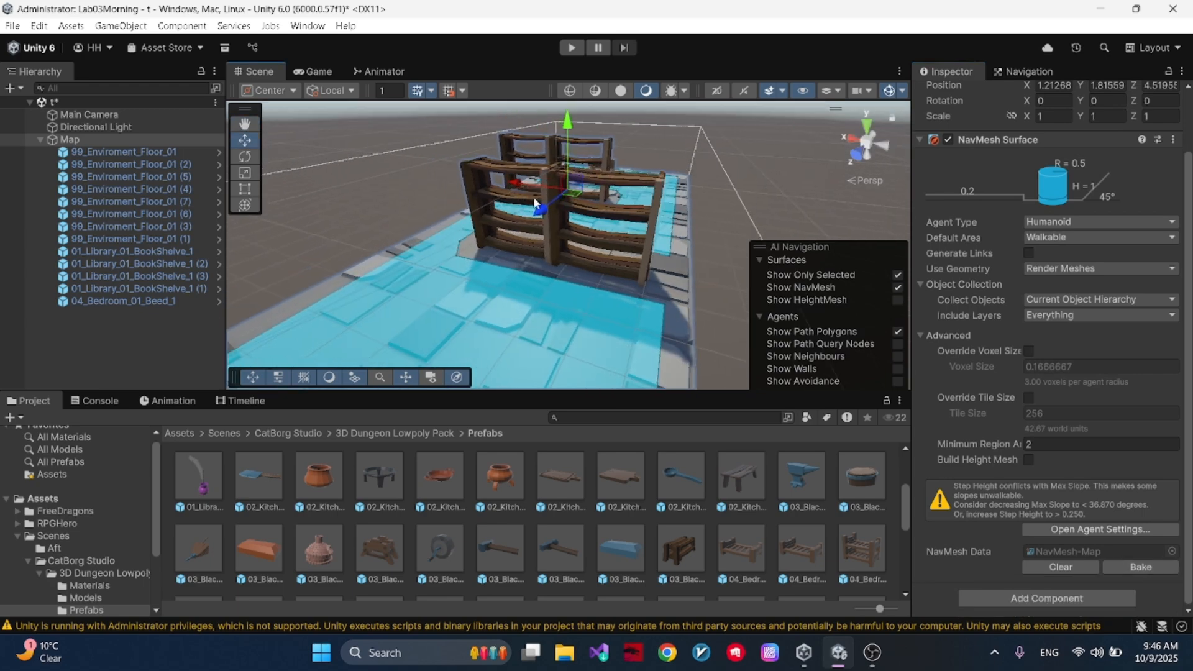
{"action": "mouse_move", "coordinate": [613, 293]}
{"action": "left_mouse_down", "text": "alt"}
{"action": "mouse_move", "coordinate": [634, 289]}
{"action": "mouse_move", "coordinate": [585, 283]}
{"action": "mouse_move", "coordinate": [628, 277]}
{"action": "left_mouse_up", "text": "alt"}
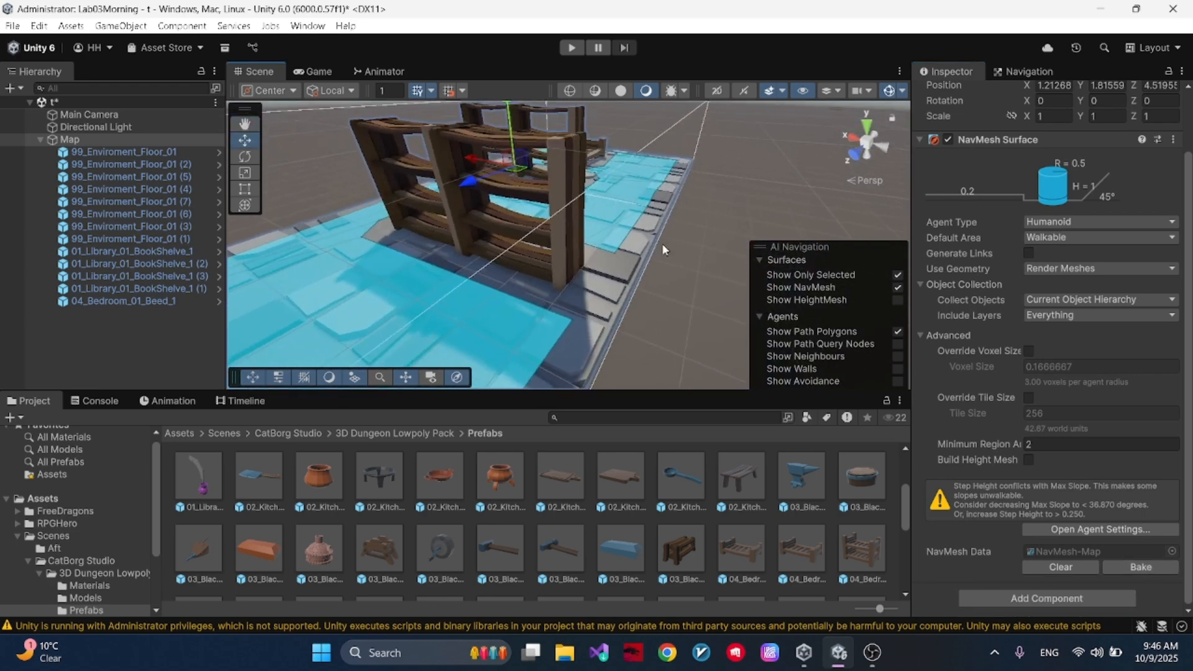
- Select the bed and raise it above the floor to Y 0.18
{"action": "left_click", "coordinate": [1026, 71]}
{"action": "left_click", "coordinate": [1059, 325]}
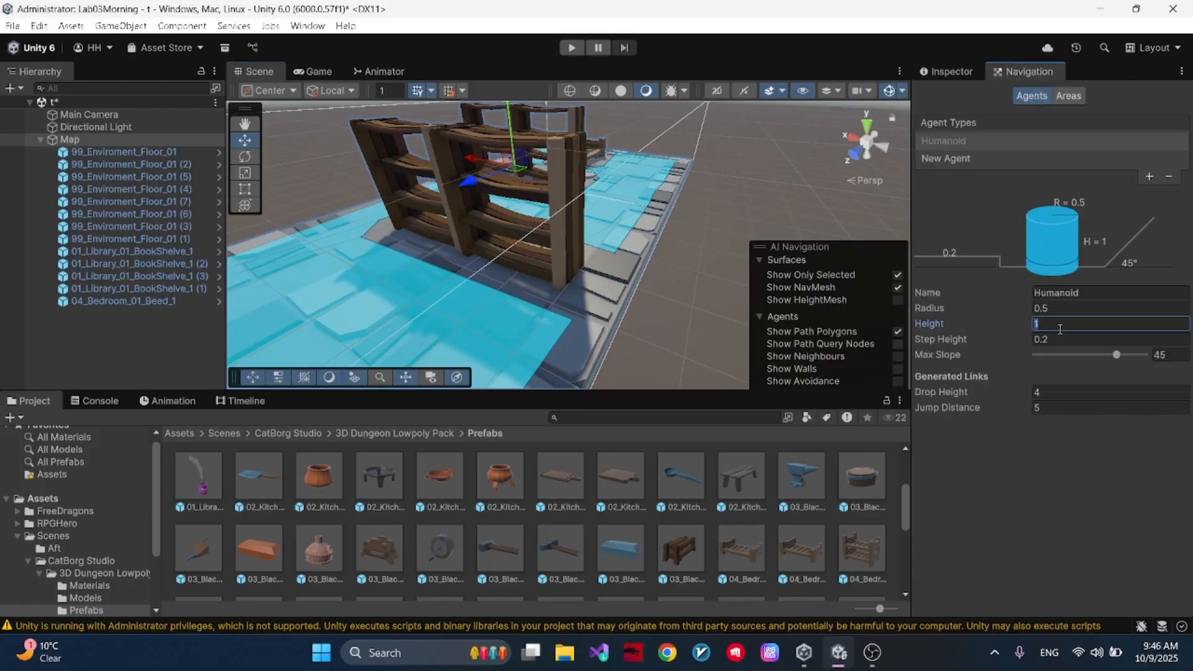
{"action": "right_click_drag", "start_coordinate": [634, 257], "coordinate": [541, 253]}
{"action": "left_click", "coordinate": [540, 253]}
{"action": "left_click_drag", "start_coordinate": [546, 196], "coordinate": [574, 190]}
{"action": "left_click_drag", "start_coordinate": [601, 132], "coordinate": [600, 88]}
{"action": "left_click", "coordinate": [975, 71]}
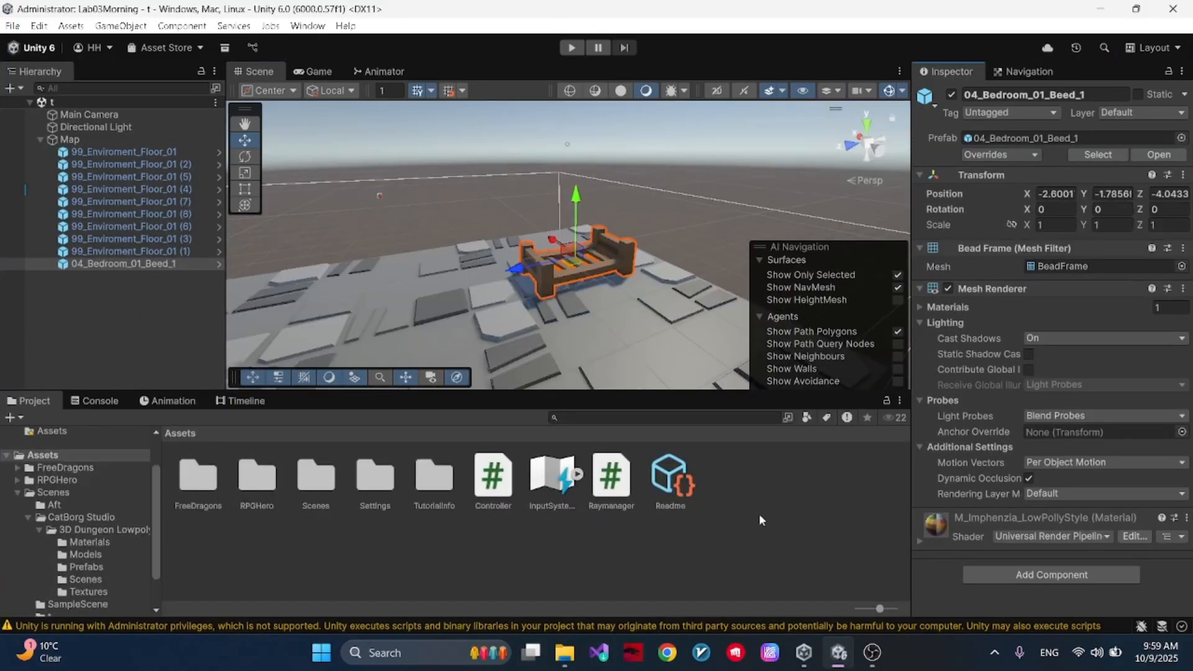
{"action": "left_click", "coordinate": [759, 513]}
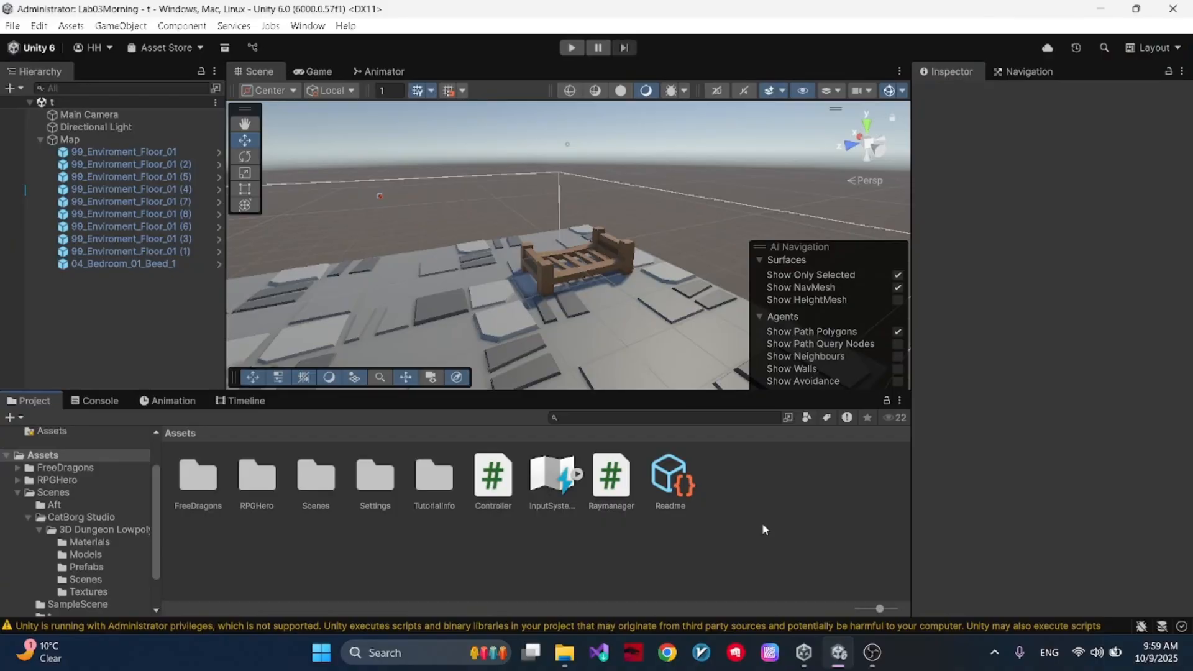
- Inspect the NavMesh around the bed on Map and raise the bed off the floor to about Y -0.1
{"action": "right_click_drag", "start_coordinate": [707, 337], "coordinate": [563, 309]}
{"action": "left_click", "coordinate": [105, 141]}
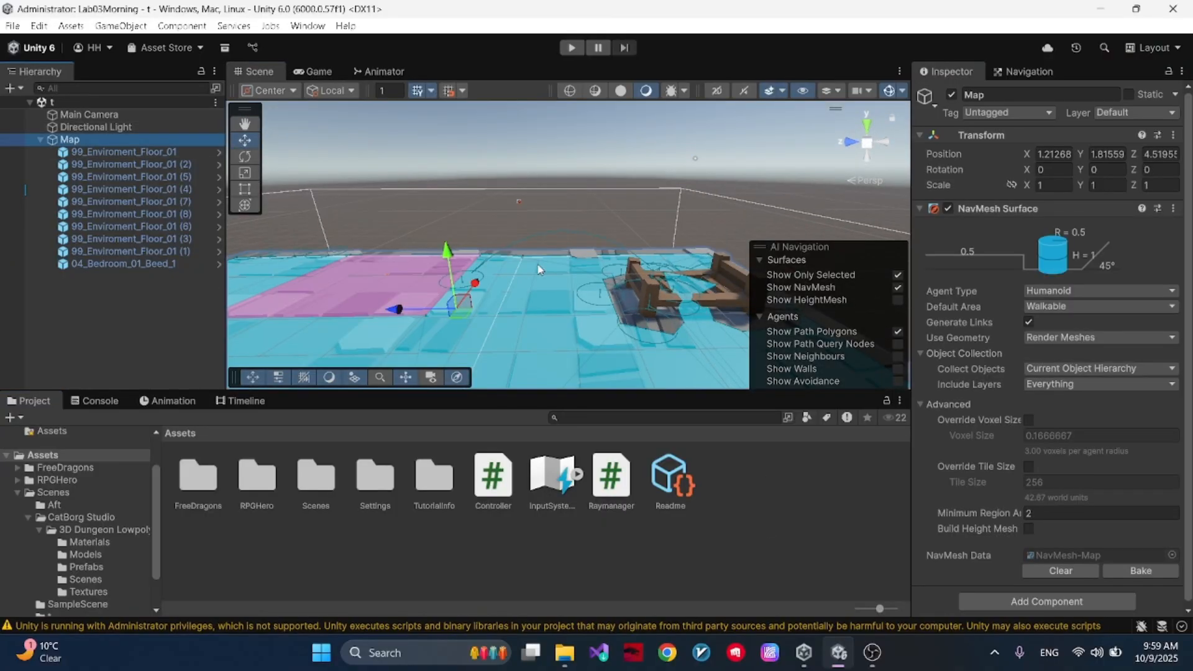
{"action": "left_click", "coordinate": [633, 281]}
{"action": "right_click_drag", "start_coordinate": [618, 254], "coordinate": [663, 226]}
{"action": "scroll", "coordinate": [663, 226], "scroll_direction": "up", "scroll_amount": 2}
{"action": "mouse_move", "coordinate": [620, 224]}
{"action": "left_mouse_down"}
{"action": "mouse_move", "coordinate": [615, 155]}
{"action": "mouse_move", "coordinate": [607, 236]}
{"action": "left_mouse_up"}
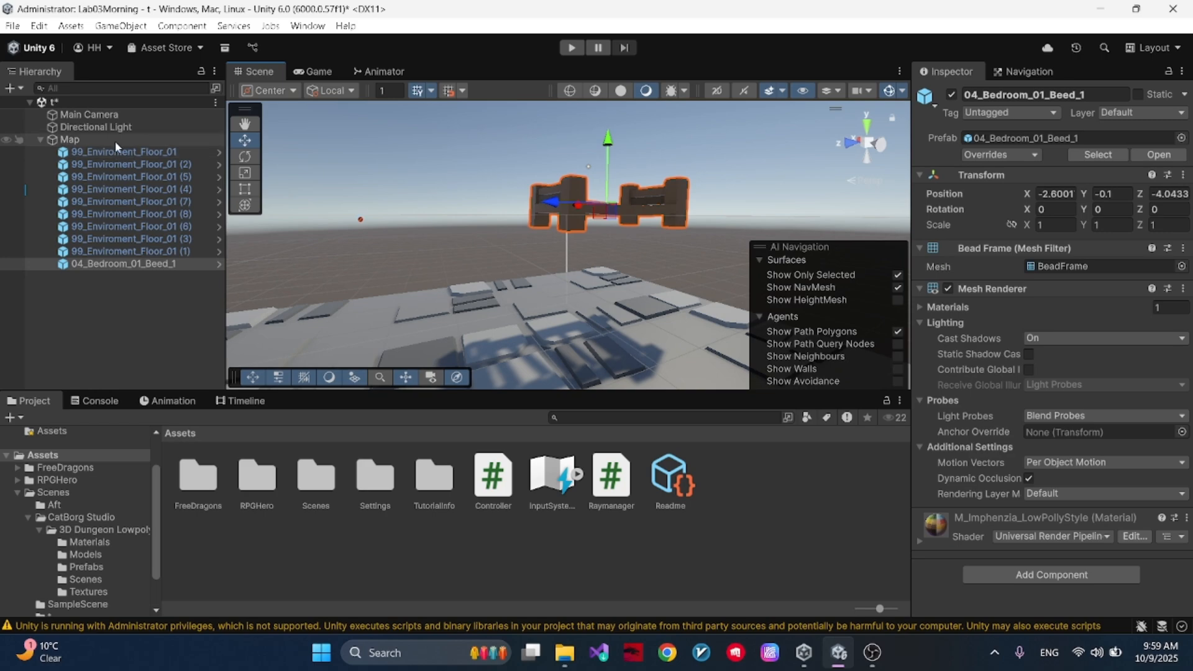
- Bake the NavMesh on Map with the bed raised and inspect the surface beneath it
{"action": "left_click", "coordinate": [114, 141]}
{"action": "left_click", "coordinate": [1140, 570]}
{"action": "mouse_move", "coordinate": [622, 205]}
{"action": "right_mouse_down"}
{"action": "mouse_move", "coordinate": [644, 198]}
{"action": "mouse_move", "coordinate": [606, 212]}
{"action": "right_mouse_up"}
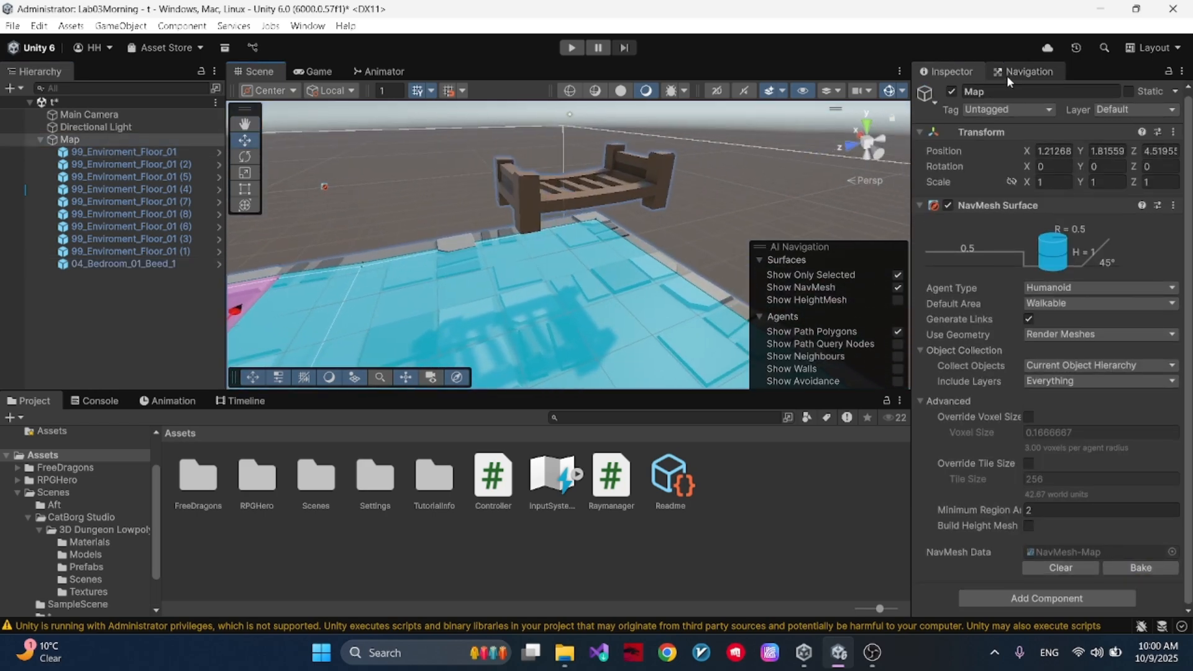
- Lower the raised bed slightly and set the Humanoid agent's height to 2
{"action": "left_click", "coordinate": [1025, 72]}
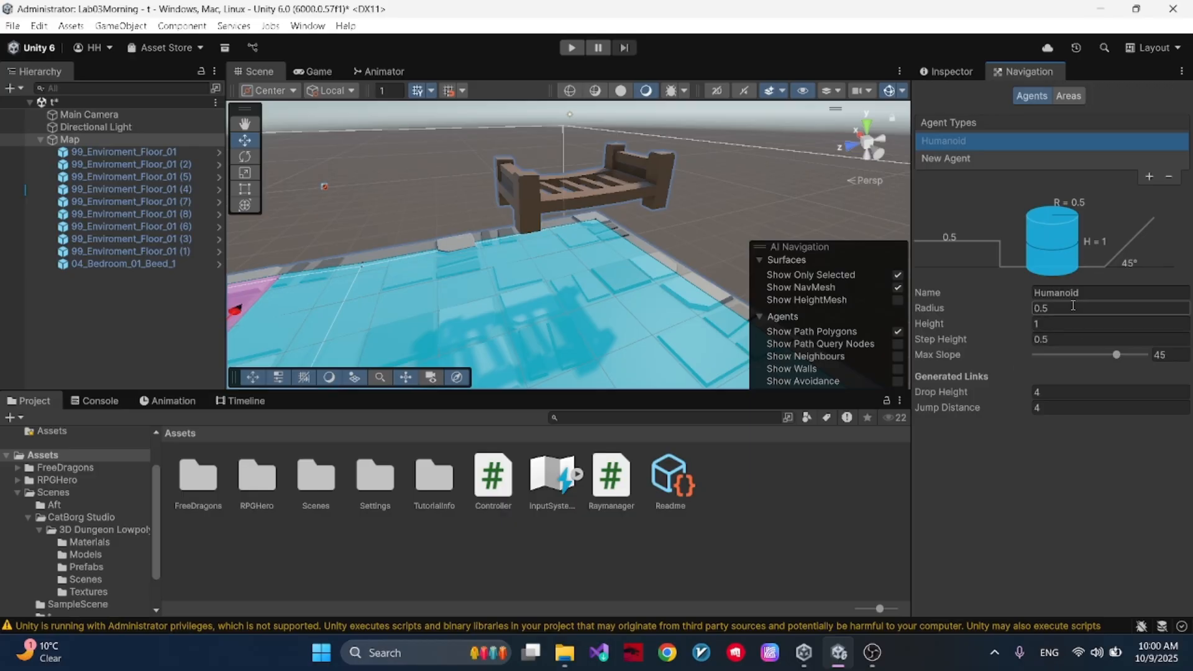
{"action": "left_click", "coordinate": [1069, 325]}
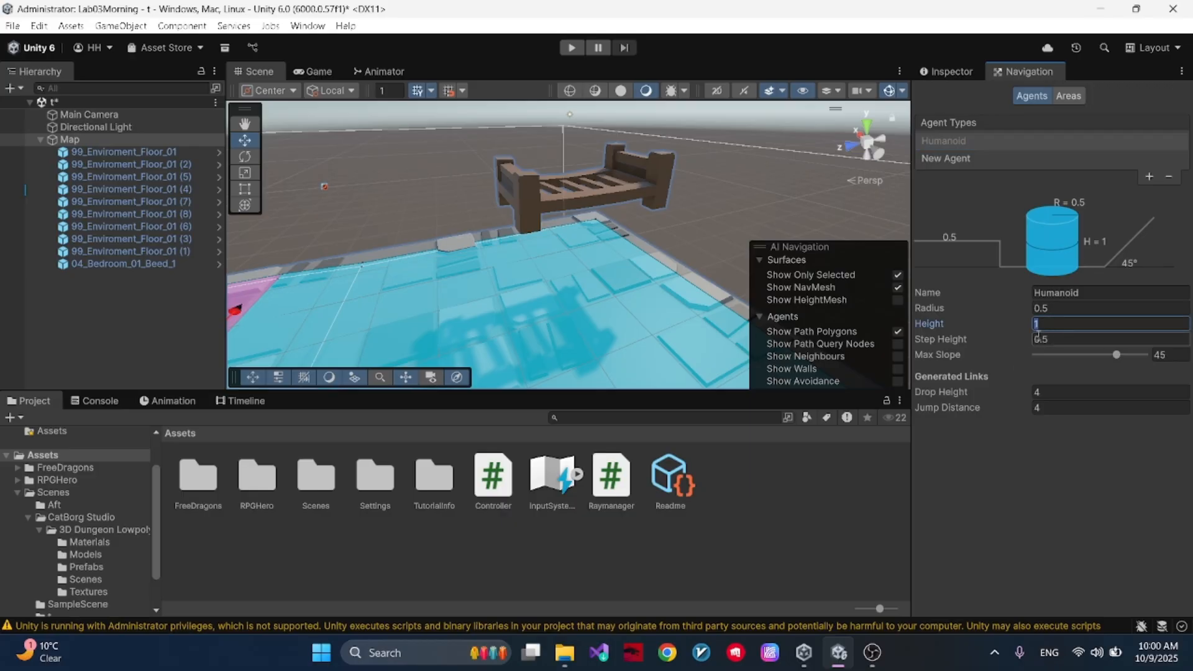
{"action": "left_click", "coordinate": [603, 183]}
{"action": "left_click_drag", "start_coordinate": [581, 132], "coordinate": [581, 151]}
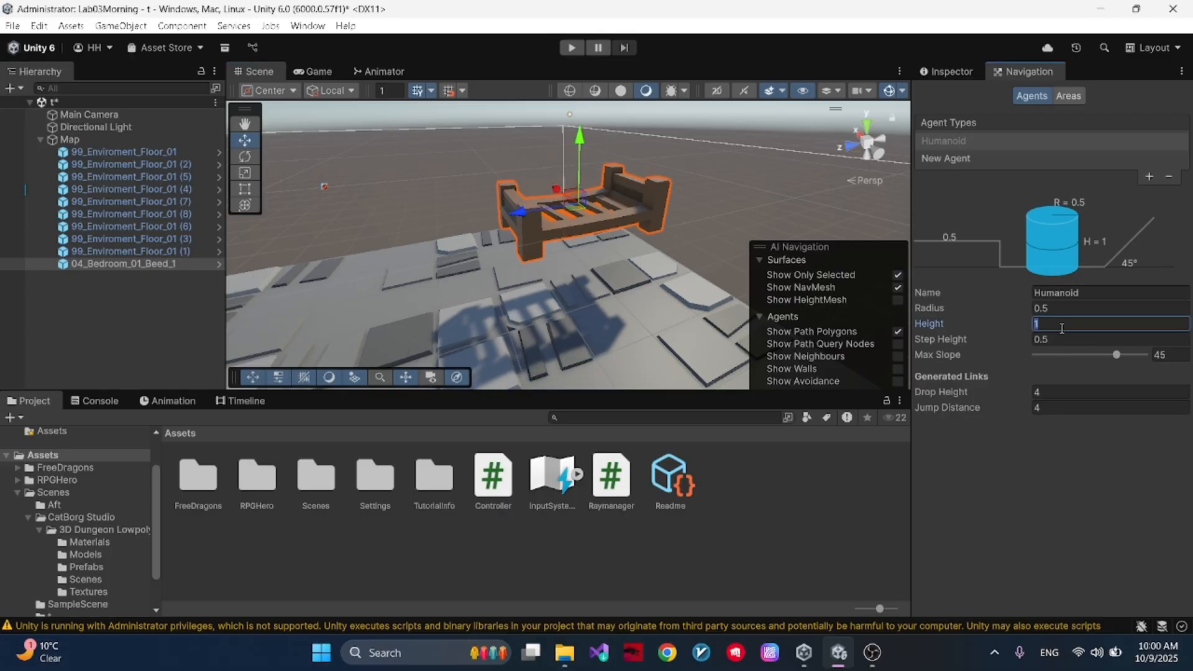
{"action": "type", "text": "2"}
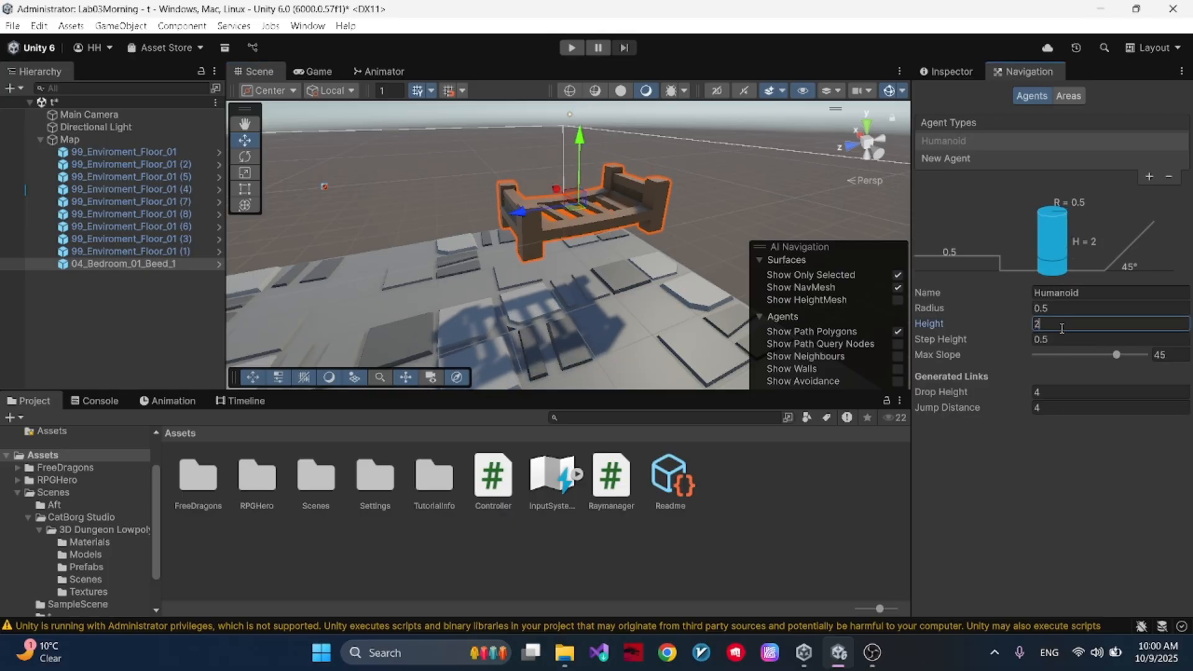
- Bake the NavMesh on Map using the agent height of 2 and inspect the area beneath the raised bed
{"action": "left_click", "coordinate": [951, 71]}
{"action": "left_click", "coordinate": [90, 139]}
{"action": "left_click", "coordinate": [1140, 570]}
{"action": "right_click_drag", "start_coordinate": [715, 357], "coordinate": [637, 359]}
- Lower the bed onto the floor and set the Humanoid agent's height to 1 and step height to 3
{"action": "left_click", "coordinate": [1019, 72]}
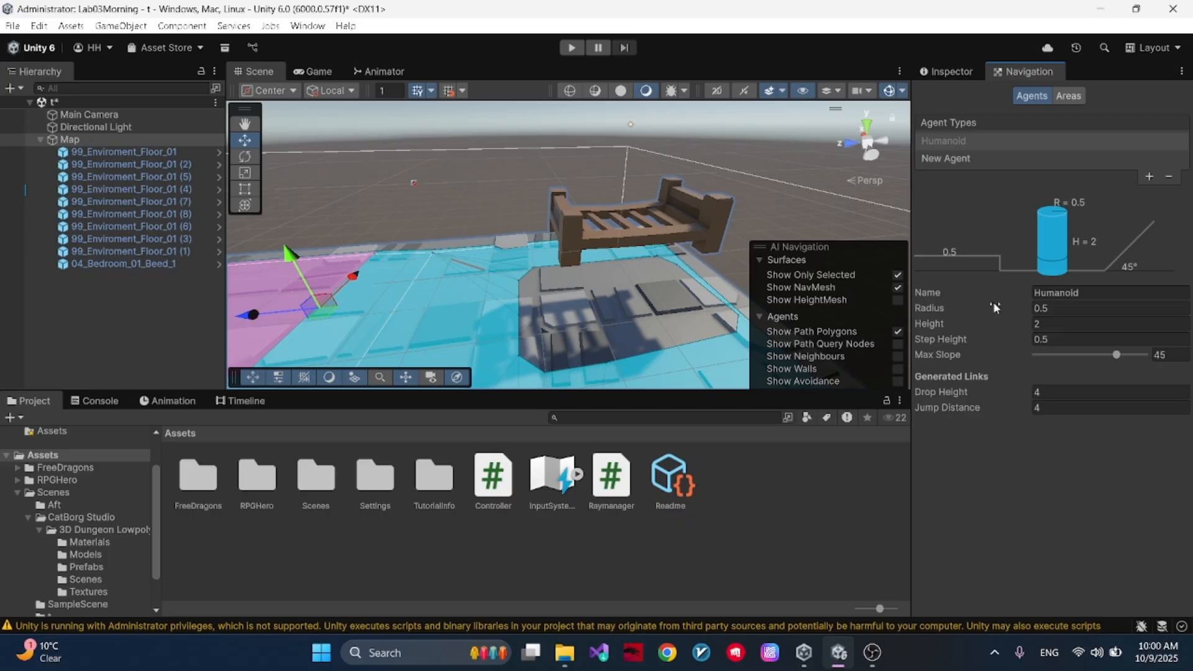
{"action": "left_click", "coordinate": [589, 221]}
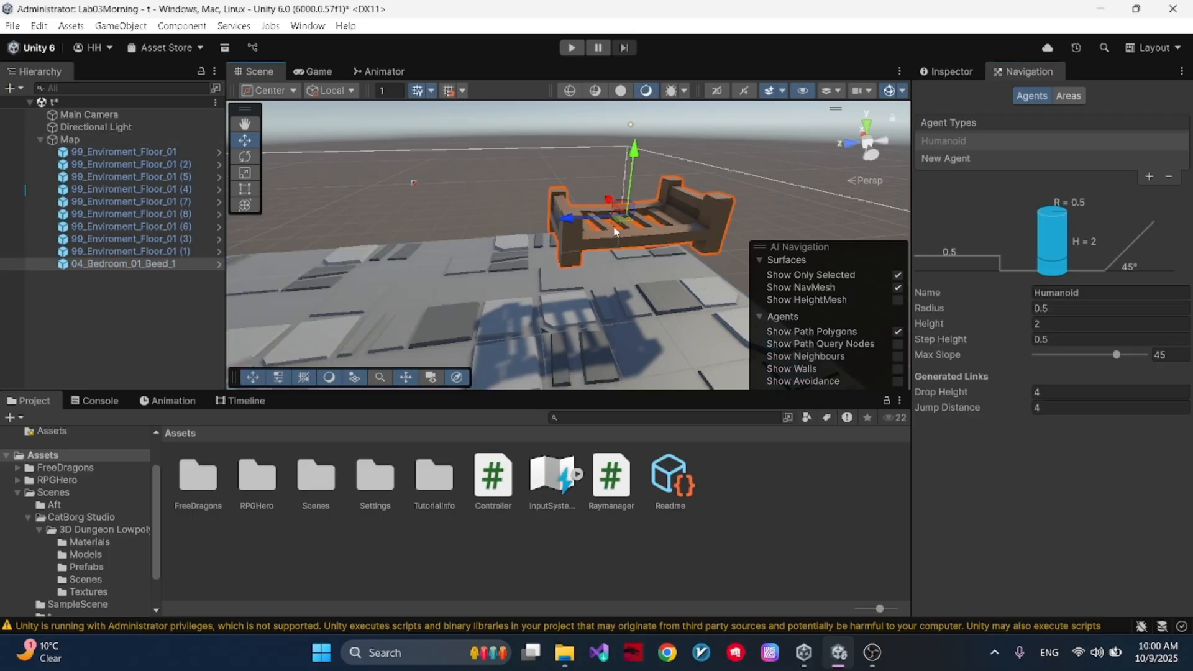
{"action": "left_click", "coordinate": [633, 172]}
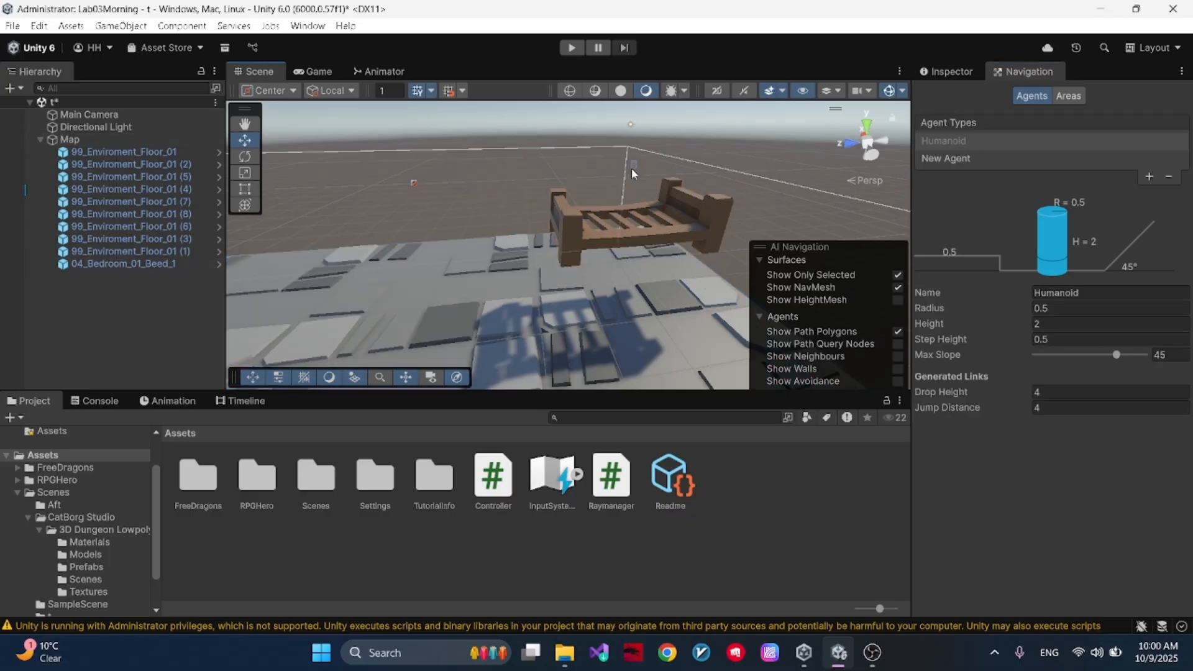
{"action": "left_click", "coordinate": [641, 236]}
{"action": "left_click_drag", "start_coordinate": [633, 193], "coordinate": [631, 235]}
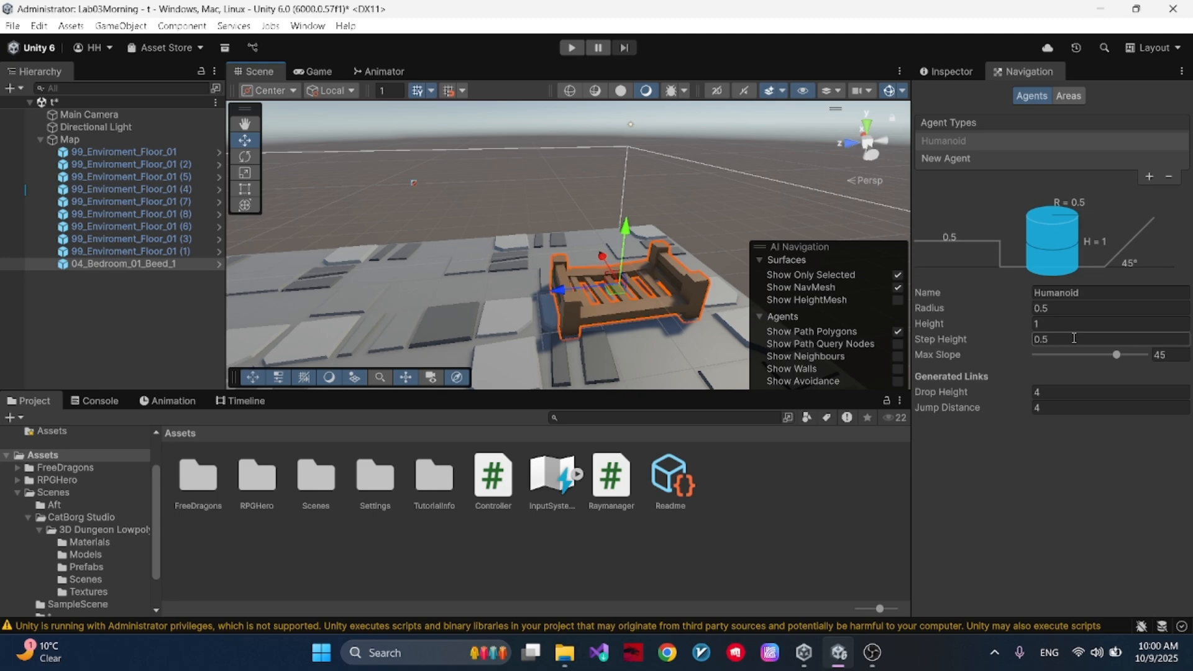
{"action": "type", "text": "3"}
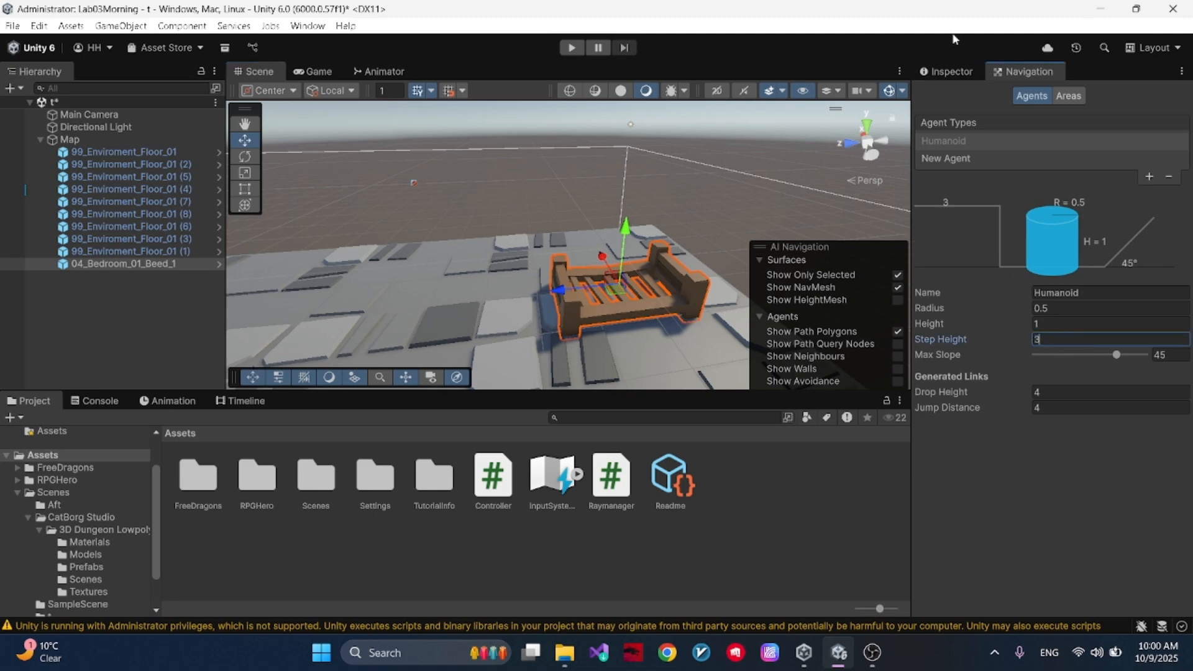
- Bake the NavMesh on Map using the step height of 3 and inspect the surface over the bed
{"action": "left_click", "coordinate": [148, 135]}
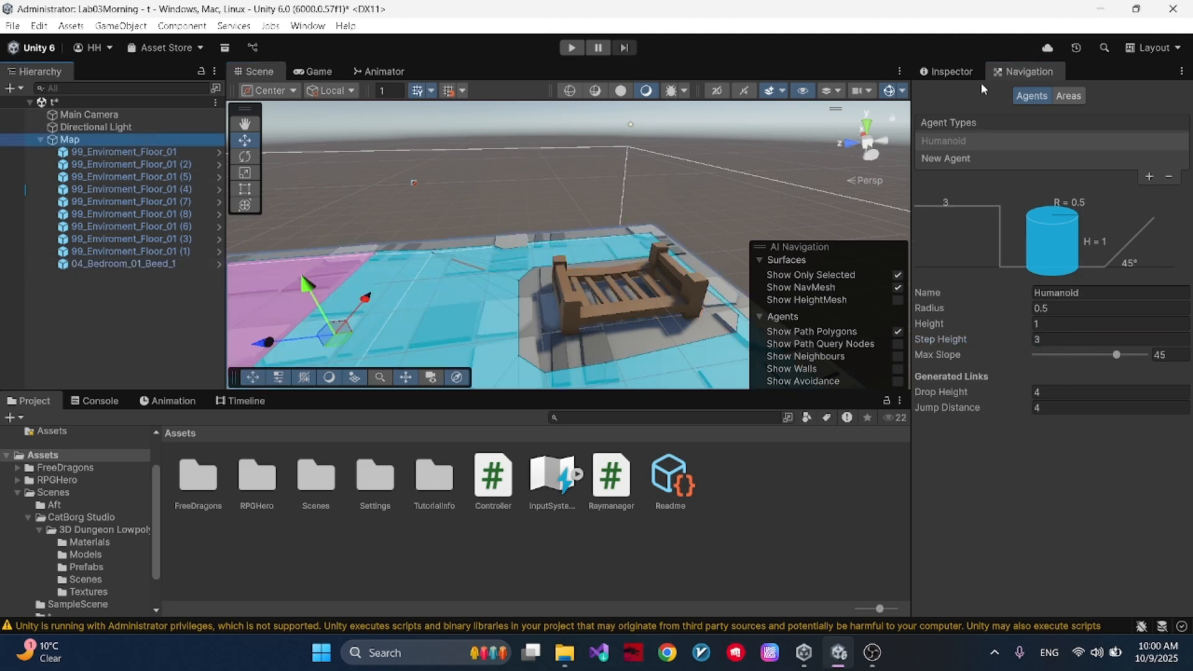
{"action": "left_click", "coordinate": [949, 71]}
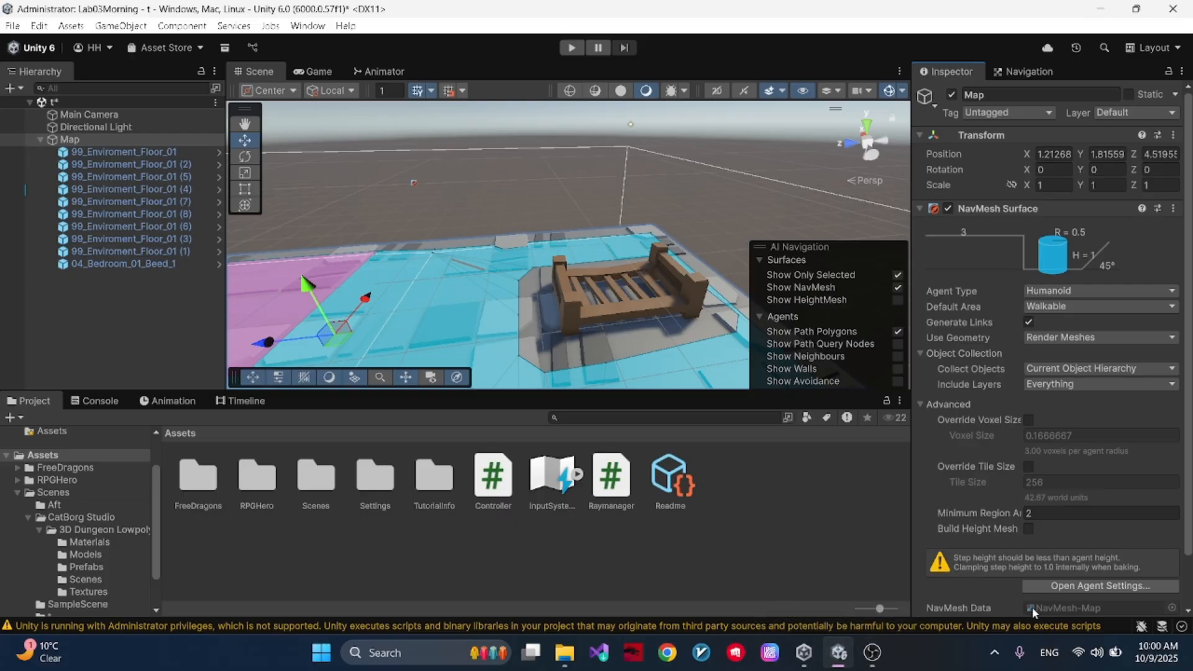
{"action": "scroll", "coordinate": [1056, 572], "scroll_direction": "down", "scroll_amount": 2}
{"action": "left_click", "coordinate": [1129, 575]}
{"action": "right_click_drag", "start_coordinate": [695, 274], "coordinate": [539, 328]}
{"action": "key", "text": "w"}
{"action": "right_click_drag", "start_coordinate": [670, 249], "coordinate": [705, 270]}
{"action": "left_click", "coordinate": [1038, 72]}
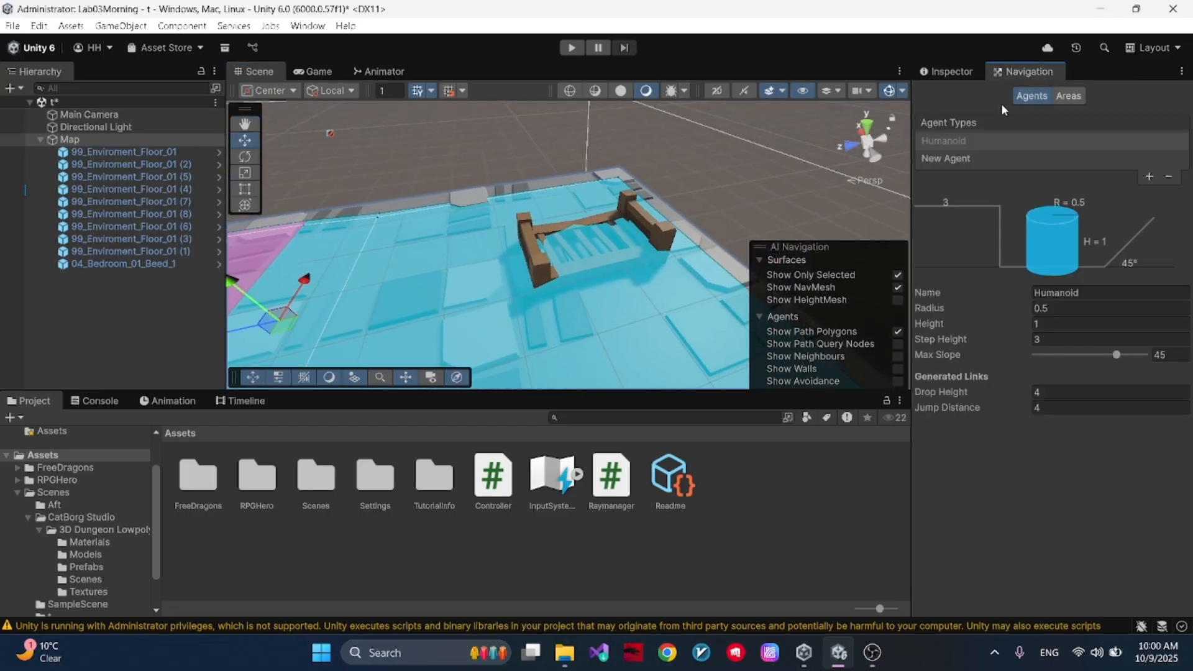
- Set the Z rotation of floor tile 99_Enviroment_Floor_01 (6) to -60 and move it to about X -3.8, Y -1.04
{"action": "right_click_drag", "start_coordinate": [709, 205], "coordinate": [603, 215]}
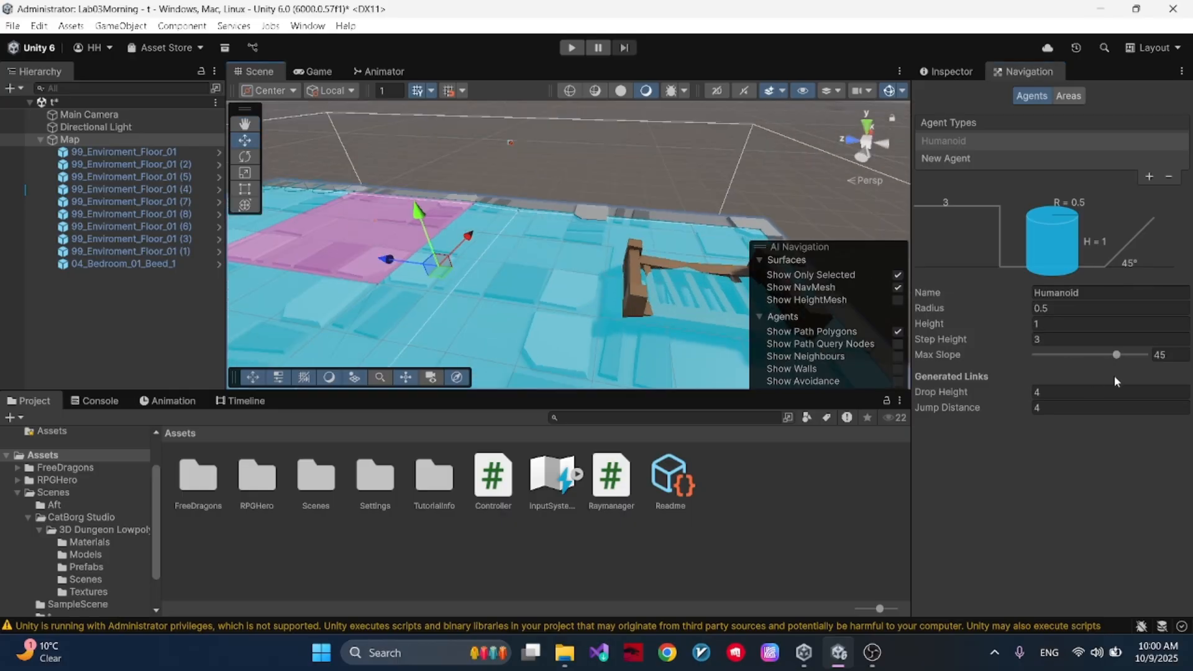
{"action": "right_click_drag", "start_coordinate": [595, 180], "coordinate": [627, 236]}
{"action": "left_click", "coordinate": [947, 72]}
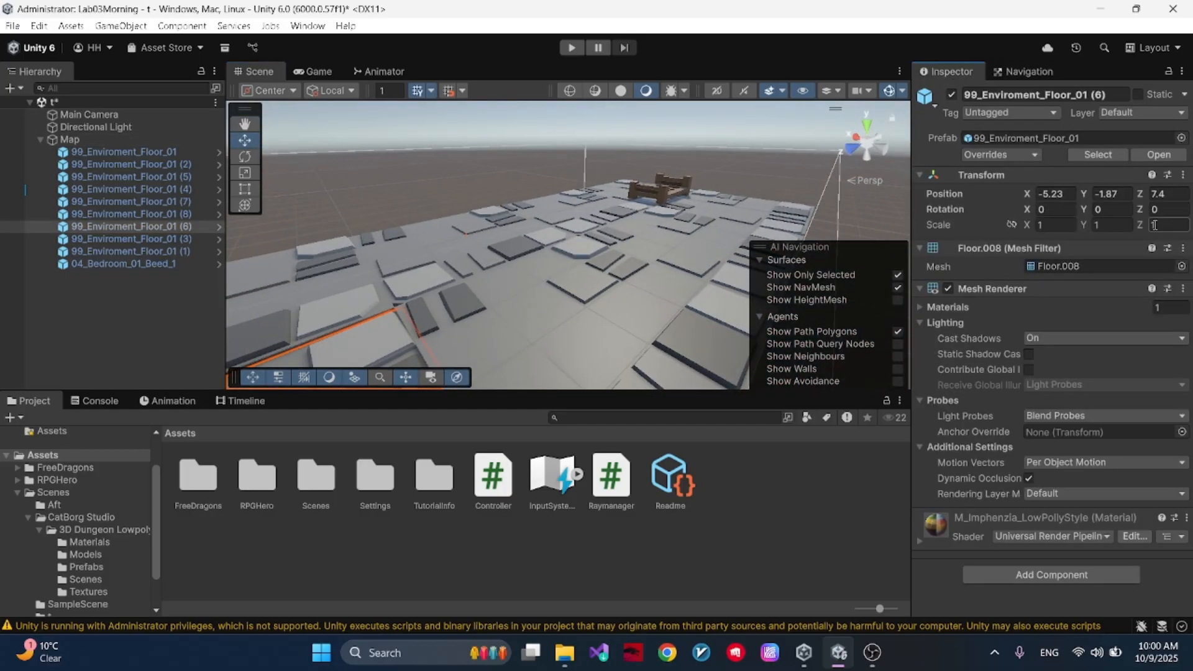
{"action": "type", "text": "60"}
{"action": "left_click_drag", "start_coordinate": [516, 256], "coordinate": [1056, 273], "text": "alt"}
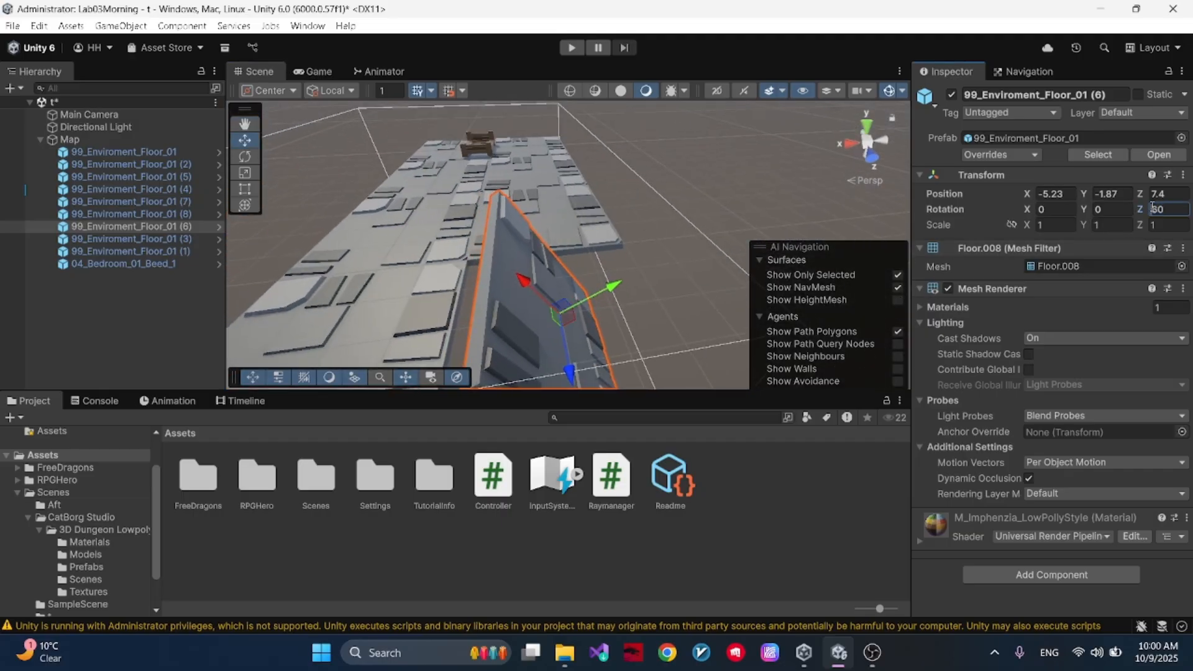
{"action": "type", "text": "-"}
{"action": "left_click_drag", "start_coordinate": [542, 314], "coordinate": [448, 291]}
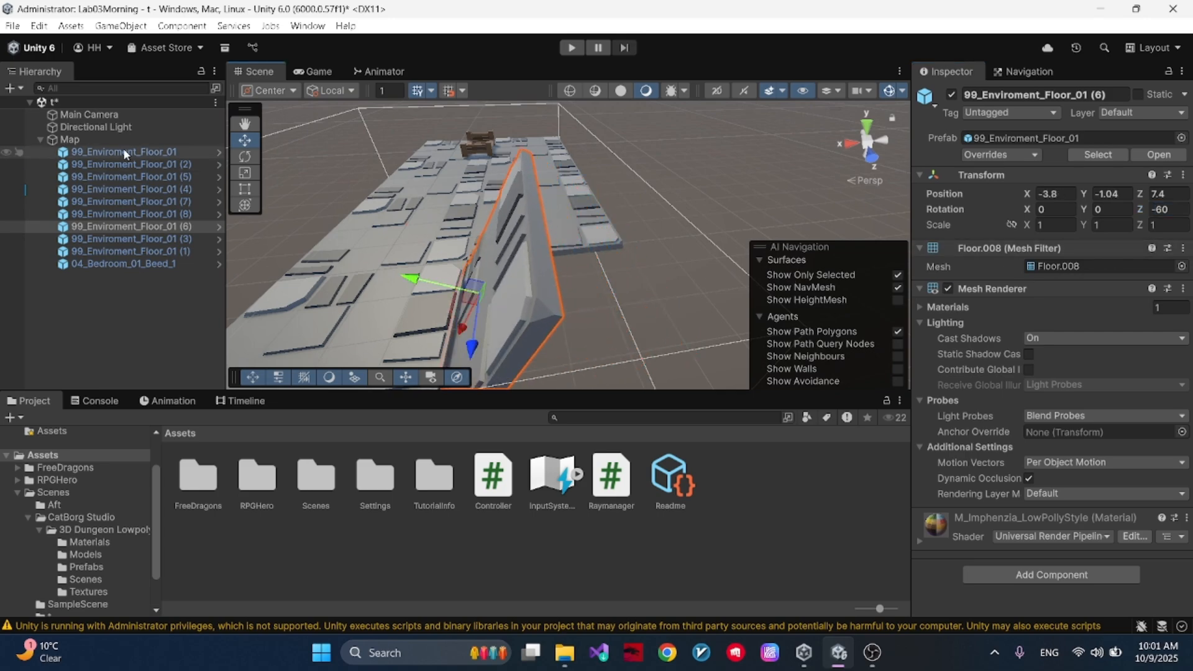
- Bake the NavMesh on Map with the tile tilted at -60 degrees and inspect its slope
{"action": "left_click", "coordinate": [140, 141]}
{"action": "scroll", "coordinate": [1173, 501], "scroll_direction": "down", "scroll_amount": 2}
{"action": "left_click", "coordinate": [1150, 581]}
{"action": "right_click_drag", "start_coordinate": [684, 313], "coordinate": [638, 256]}
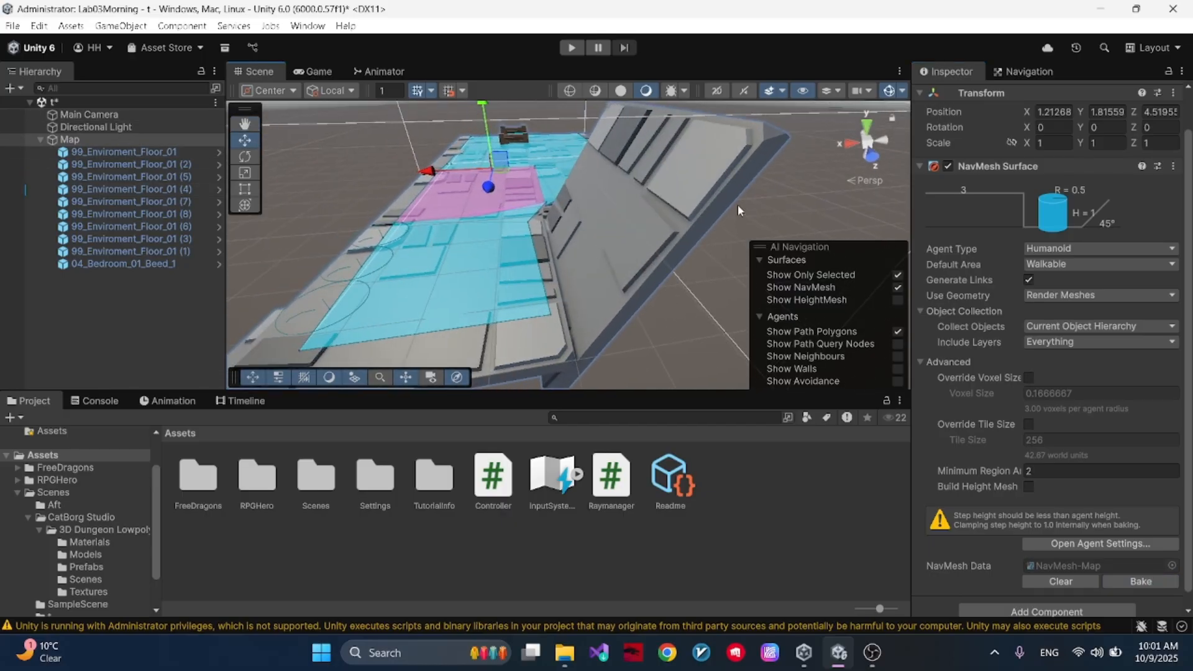
- Set the Z rotation of the tilted floor tile 99_Enviroment_Floor_01 (6) to -40
{"action": "left_click", "coordinate": [701, 192]}
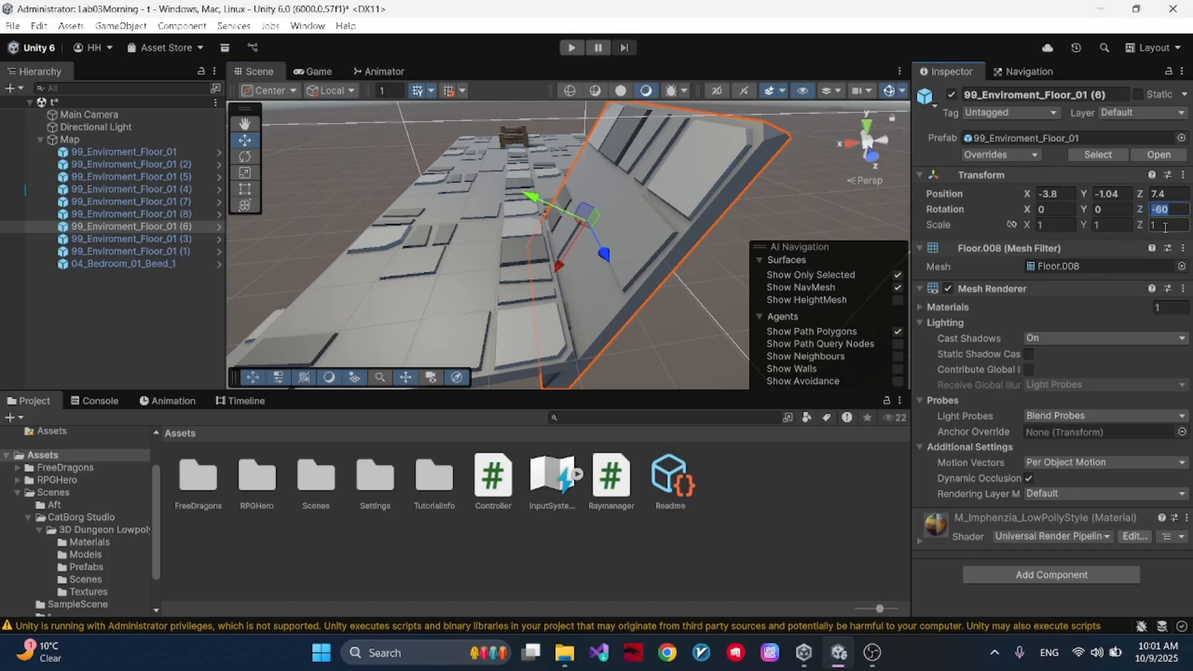
{"action": "type", "text": "-50"}
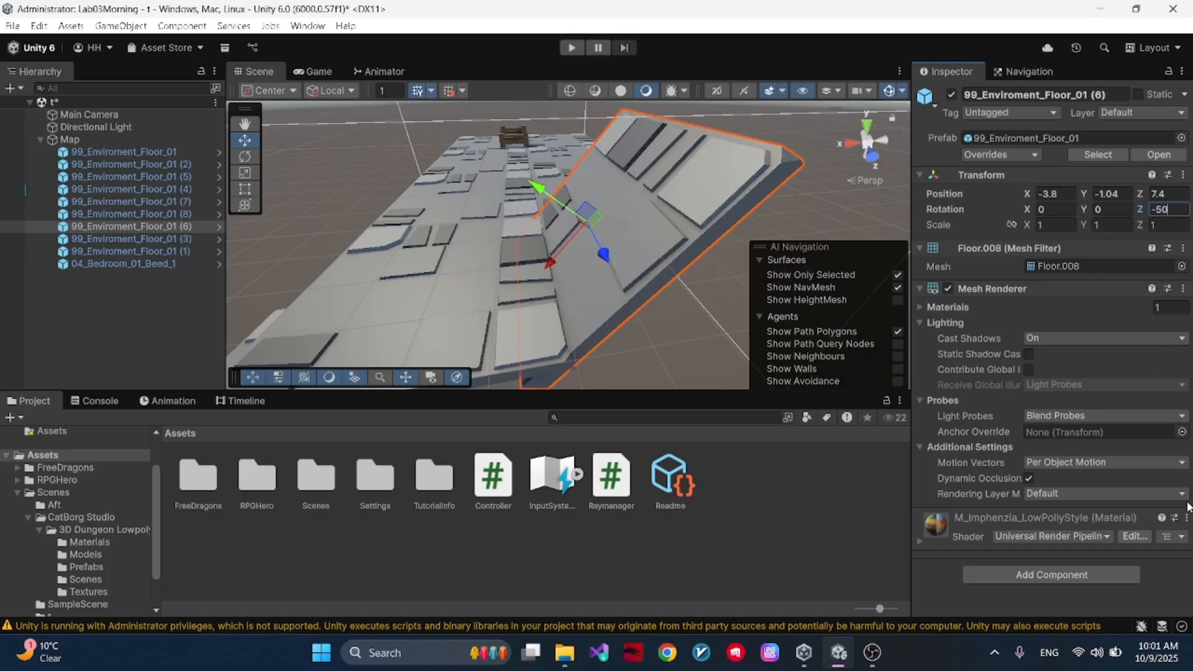
{"action": "key", "text": "BackSpace"}
{"action": "key", "text": "BackSpace"}
{"action": "type", "text": "40"}
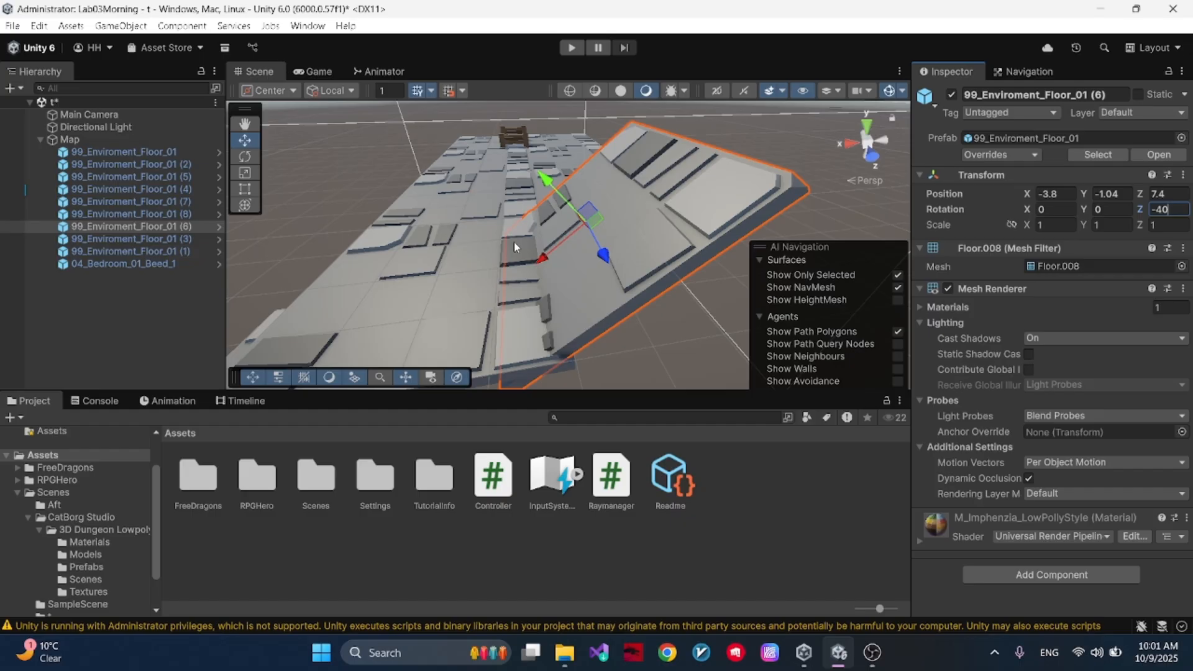
- Bake the NavMesh on Map with the tile tilted at -40 degrees and compare its slope with the agent settings
{"action": "left_click", "coordinate": [70, 139]}
{"action": "scroll", "coordinate": [1111, 543], "scroll_direction": "down", "scroll_amount": 3}
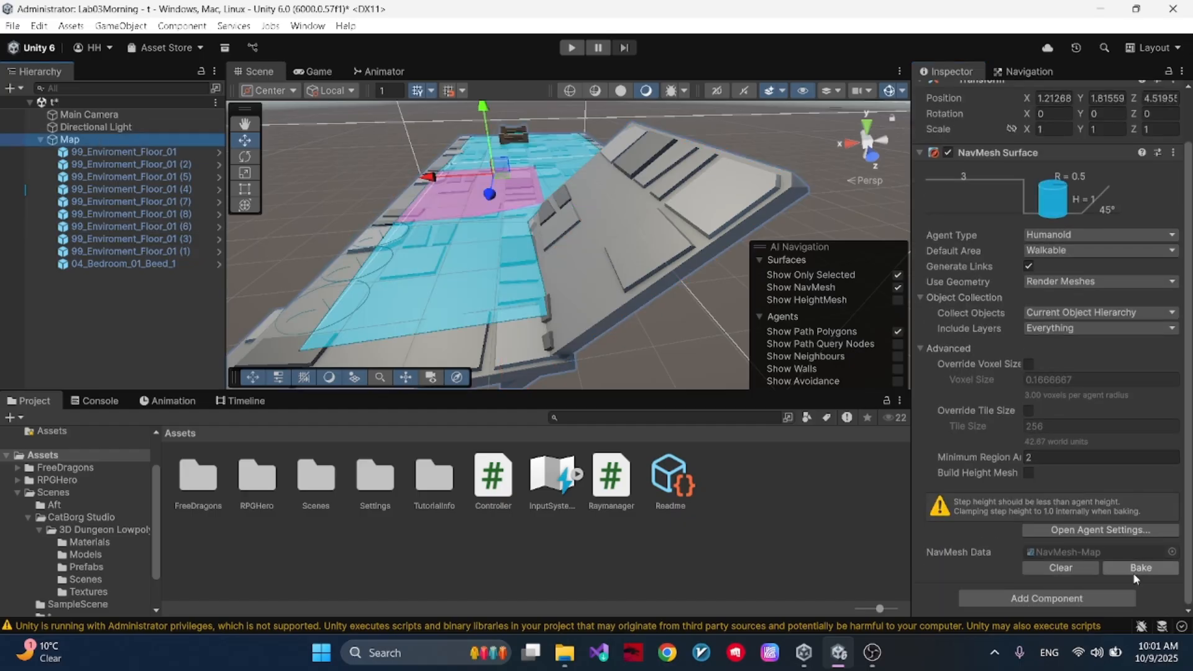
{"action": "left_click", "coordinate": [1138, 571]}
{"action": "right_click_drag", "start_coordinate": [553, 273], "coordinate": [506, 224]}
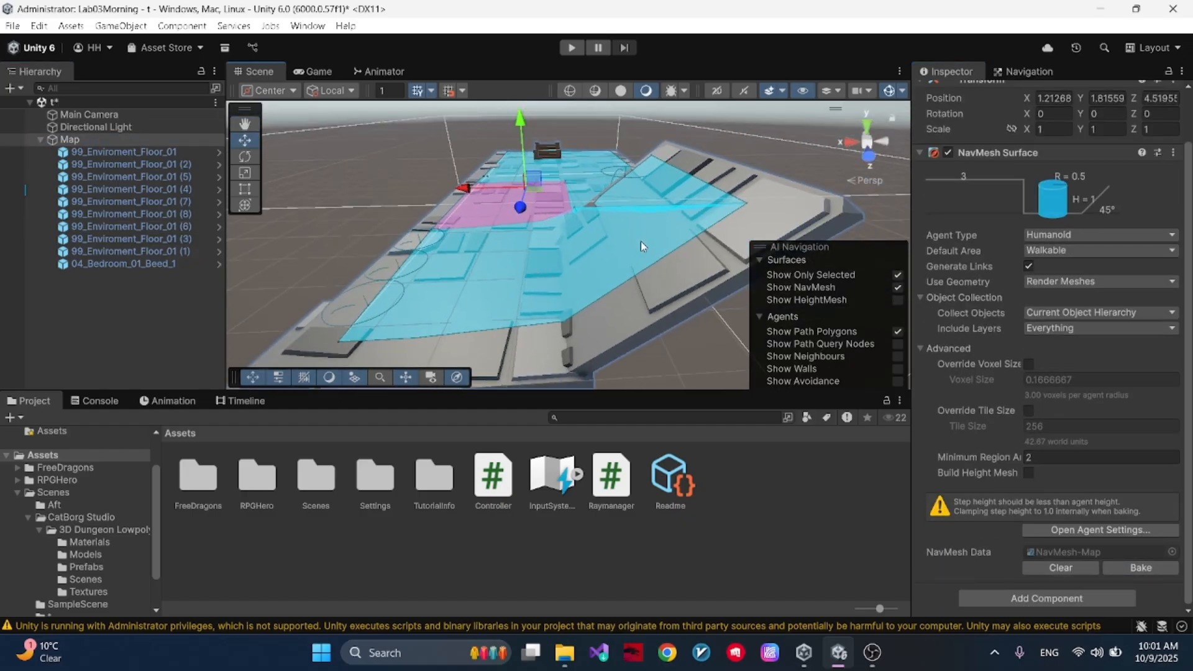
{"action": "left_click_drag", "start_coordinate": [534, 202], "coordinate": [664, 177], "text": "alt"}
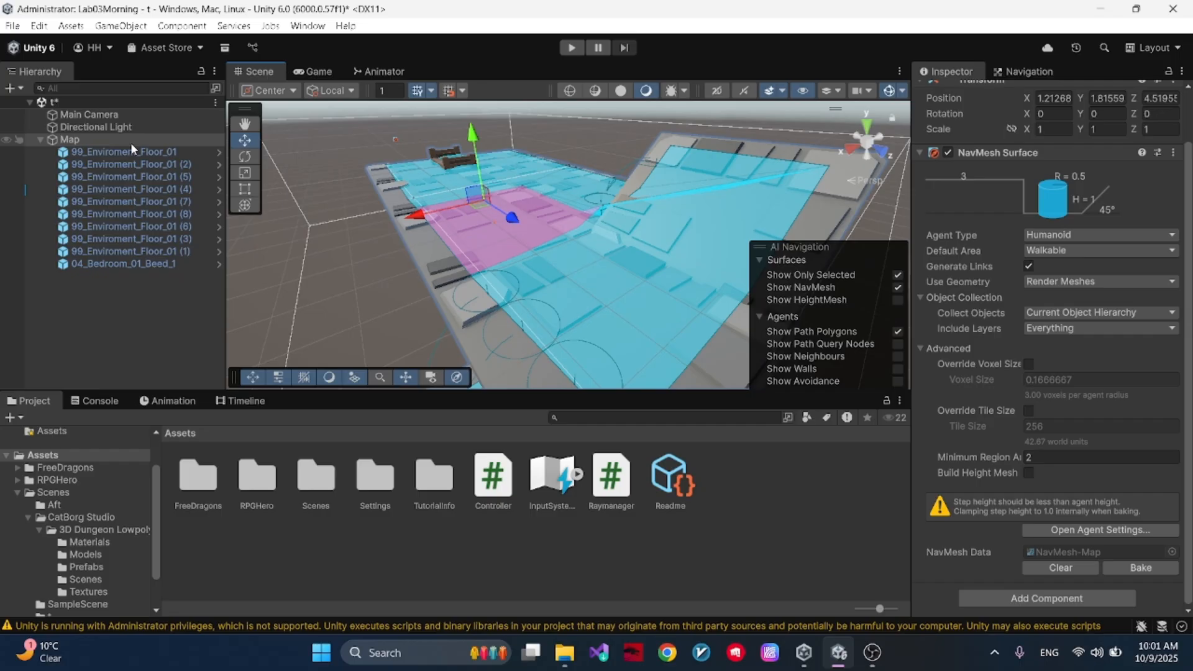
{"action": "left_click", "coordinate": [1039, 73]}
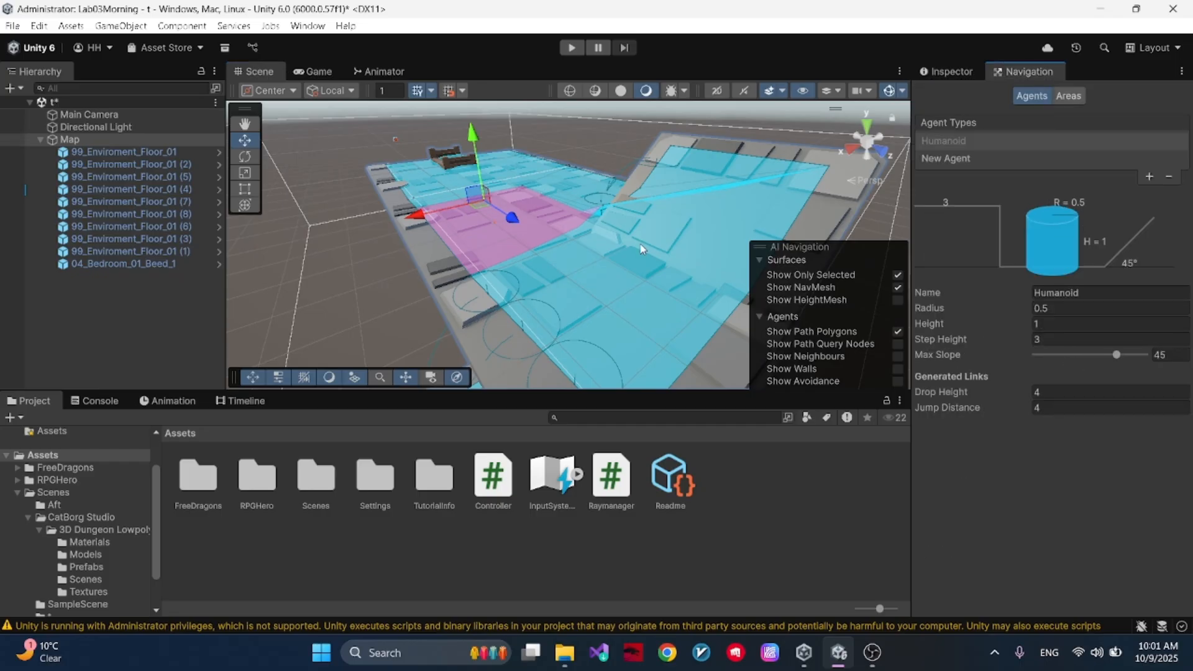
{"action": "left_click_drag", "start_coordinate": [645, 251], "coordinate": [594, 242], "text": "alt"}
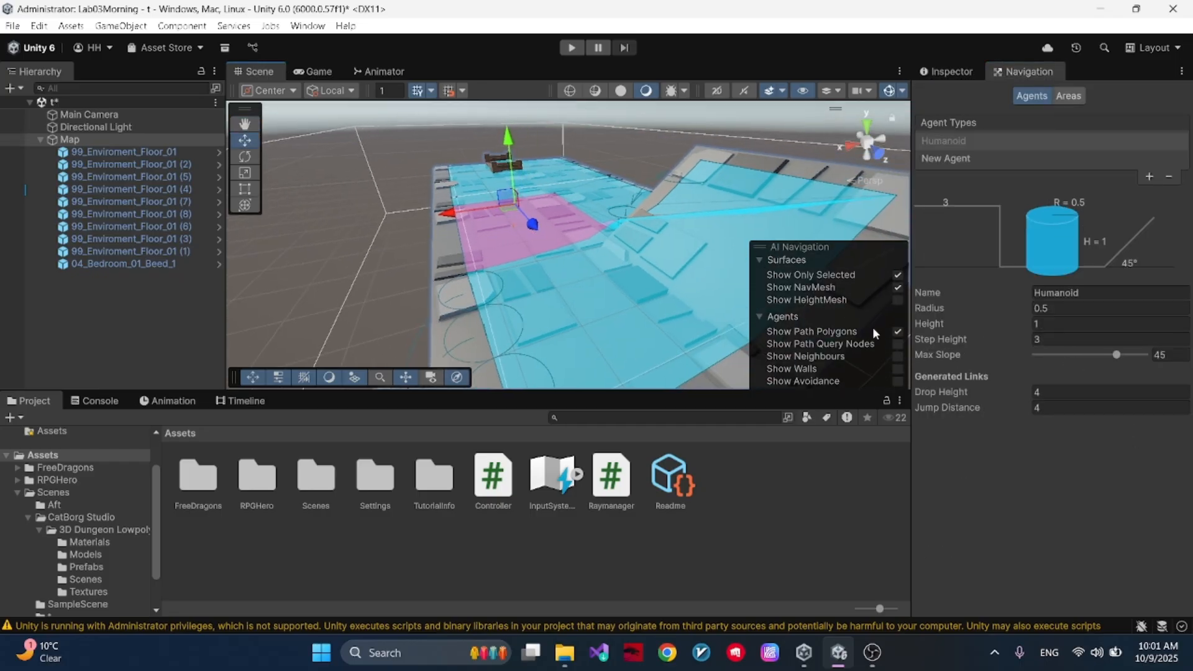
- Move floor tile 99_Enviroment_Floor_01 (8) away from the main floor to about X 3.72, Z 7.48 and turn off its Dynamic Occlusion
{"action": "right_click_drag", "start_coordinate": [435, 218], "coordinate": [366, 288]}
{"action": "left_click", "coordinate": [437, 281]}
{"action": "left_click_drag", "start_coordinate": [685, 259], "coordinate": [556, 106], "text": "alt"}
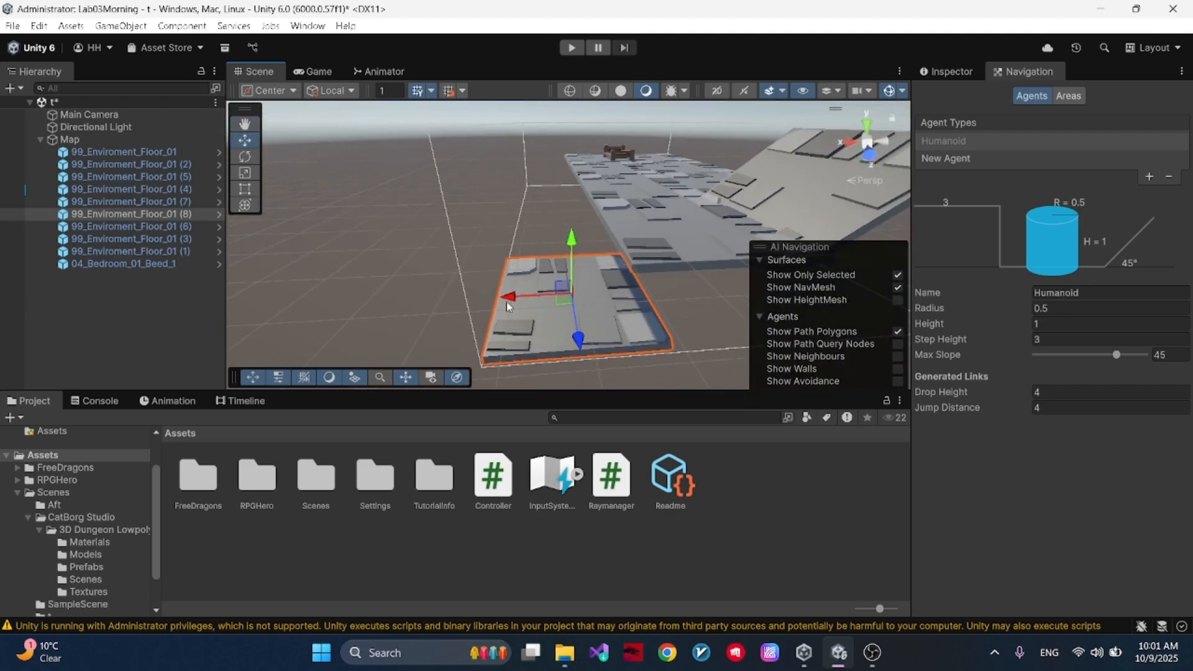
{"action": "left_click_drag", "start_coordinate": [521, 297], "coordinate": [477, 174]}
{"action": "left_click", "coordinate": [950, 71]}
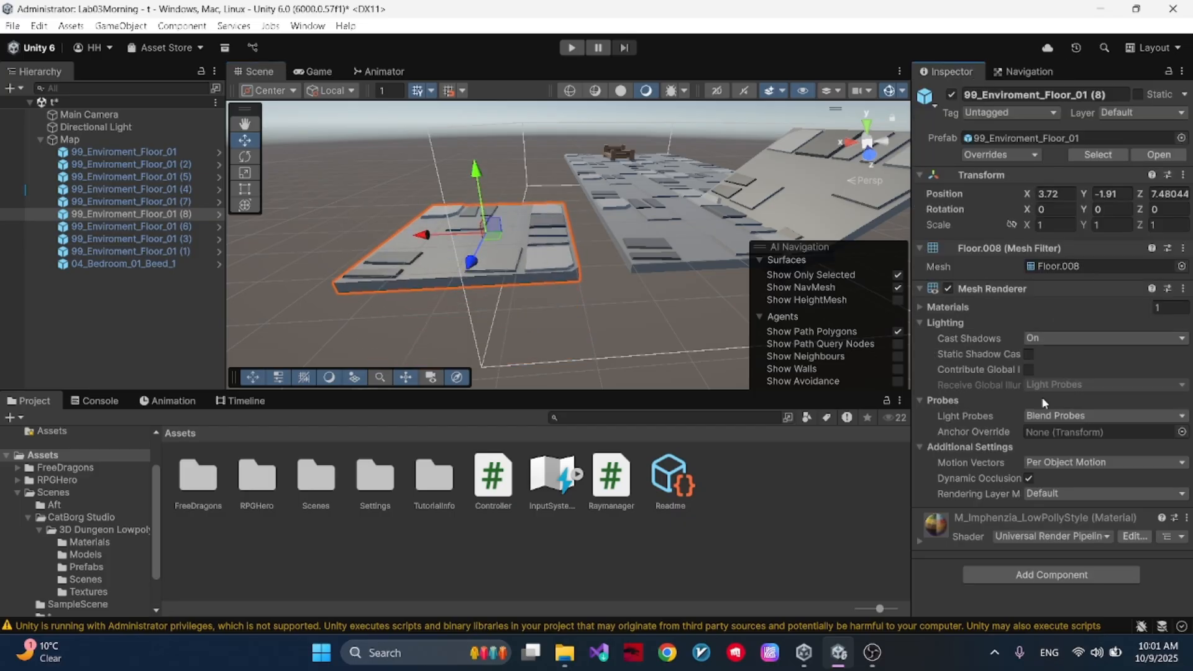
{"action": "left_click", "coordinate": [1028, 478]}
- Bake the NavMesh on Map with the floor tile separated and inspect the links across the gap
{"action": "left_click", "coordinate": [70, 139]}
{"action": "scroll", "coordinate": [1139, 604], "scroll_direction": "down", "scroll_amount": 2}
{"action": "left_click", "coordinate": [1152, 566]}
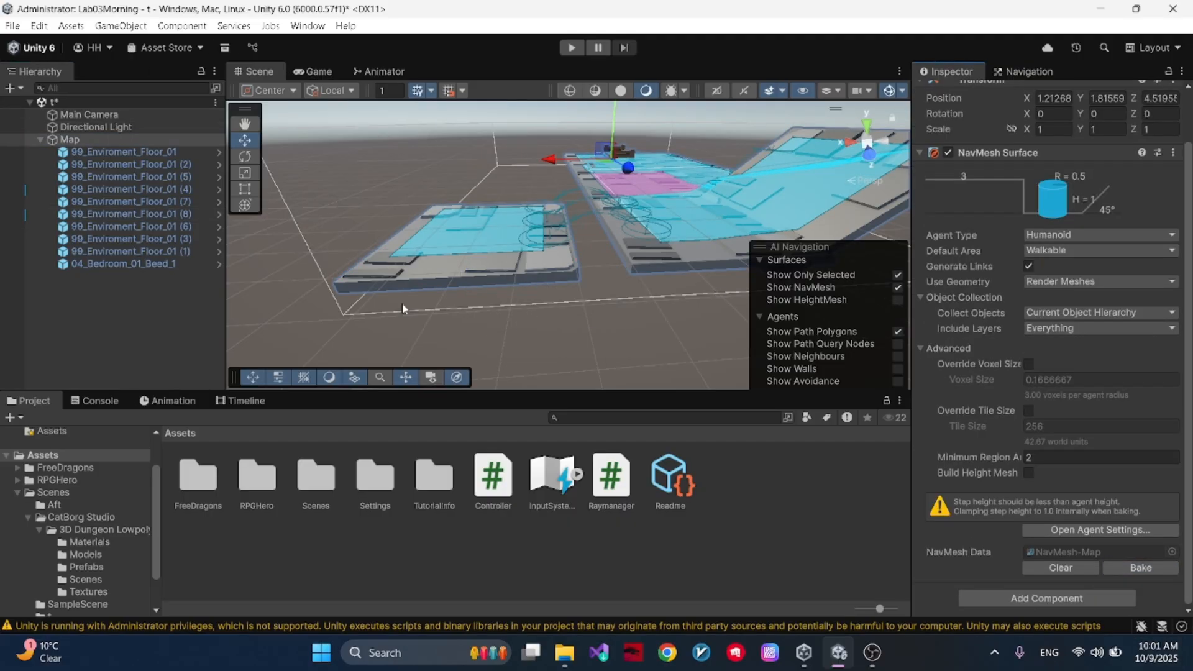
{"action": "scroll", "coordinate": [1018, 424], "scroll_direction": "up", "scroll_amount": 1}
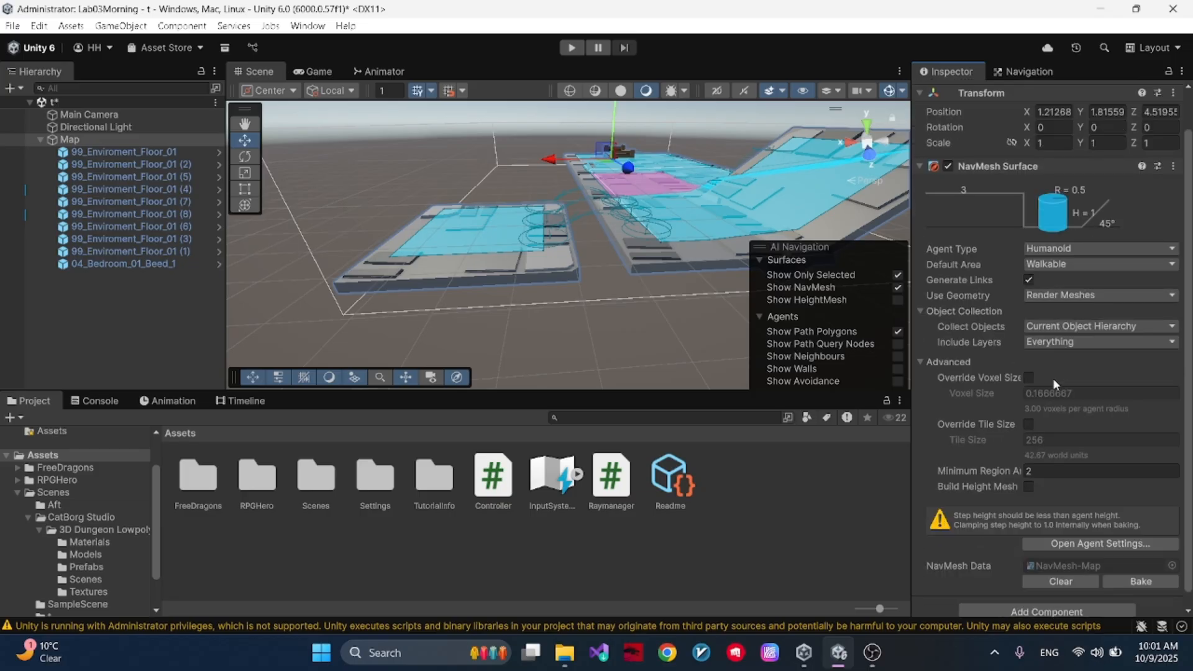
- Bake the NavMesh on Map without generated links, leave Generate Links enabled, and inspect the gap between the floor tiles
{"action": "scroll", "coordinate": [1036, 332], "scroll_direction": "down", "scroll_amount": 1}
{"action": "left_click", "coordinate": [1138, 569]}
{"action": "right_click_drag", "start_coordinate": [625, 159], "coordinate": [612, 190]}
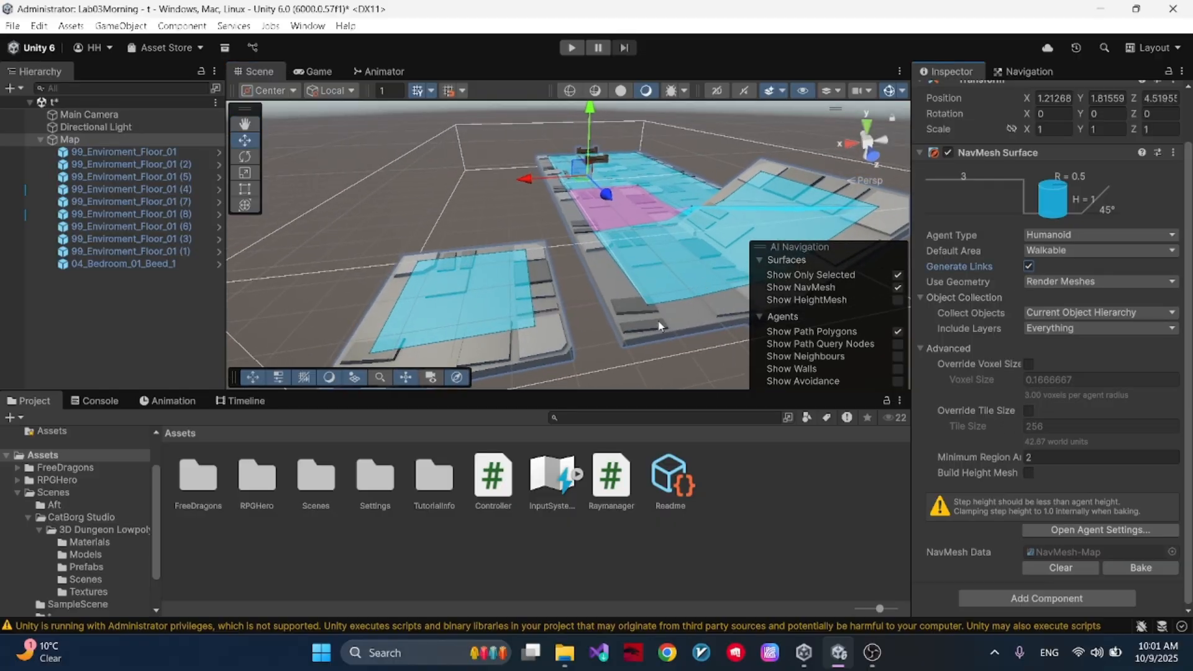
- Check the Humanoid Jump Distance, bake the NavMesh on Map with Generate Links enabled, and inspect the links across the gap
{"action": "left_click", "coordinate": [1019, 72]}
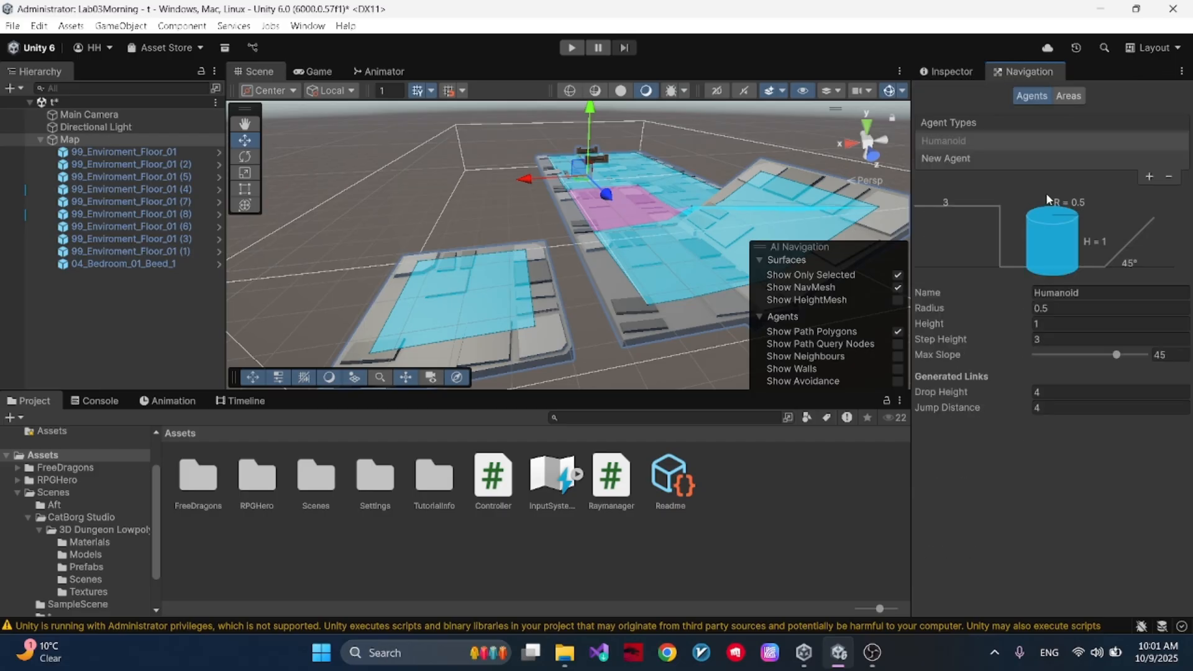
{"action": "left_click", "coordinate": [1044, 405]}
{"action": "left_click", "coordinate": [933, 74]}
{"action": "left_click", "coordinate": [1140, 568]}
{"action": "right_click_drag", "start_coordinate": [640, 272], "coordinate": [626, 214]}
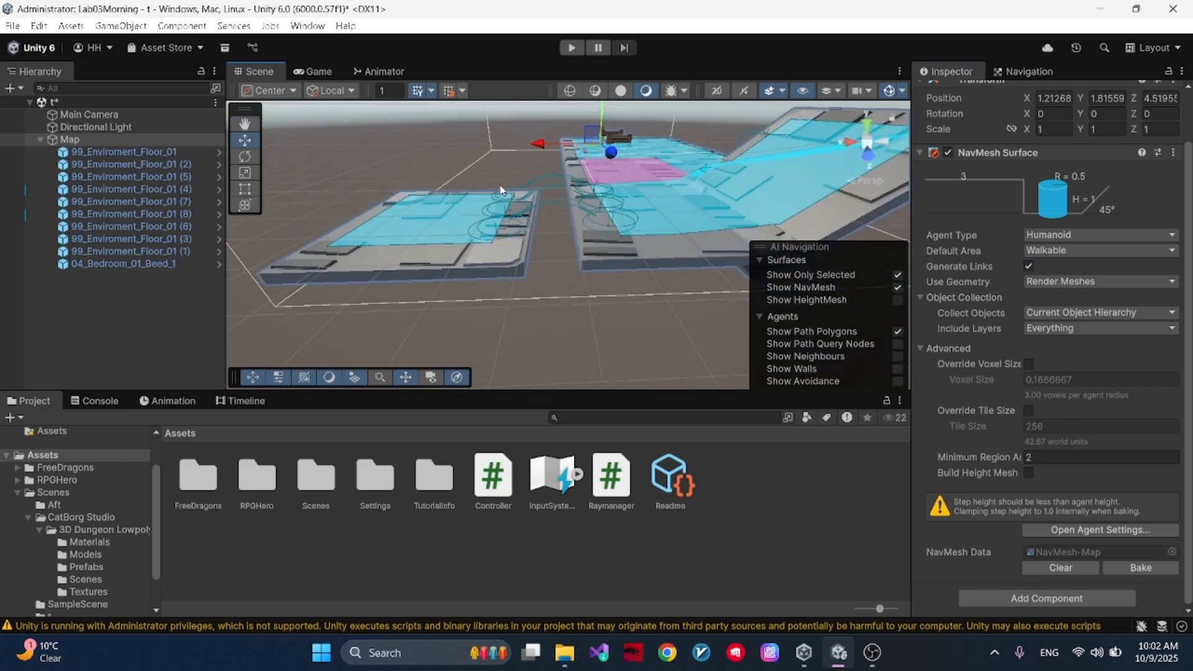
{"action": "left_click_drag", "start_coordinate": [631, 234], "coordinate": [627, 277], "text": "alt"}
- Set the Humanoid agent's Jump Distance to 0 and inspect the gap beside the separated floor tile
{"action": "left_click", "coordinate": [1019, 72]}
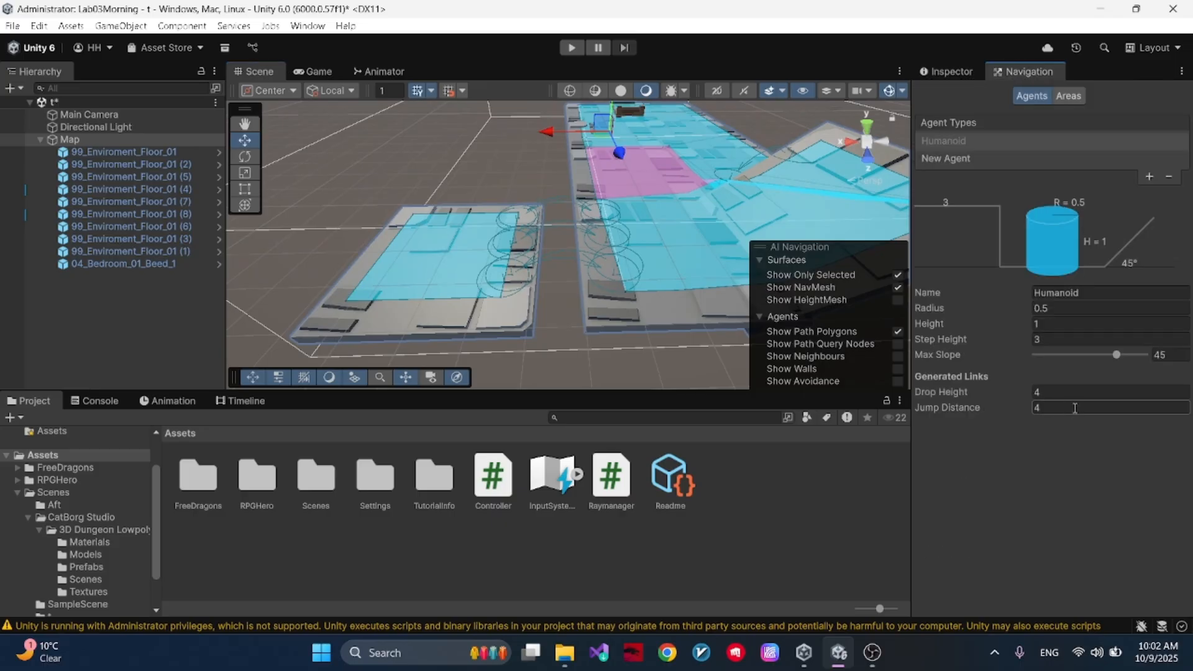
{"action": "left_click", "coordinate": [1053, 392]}
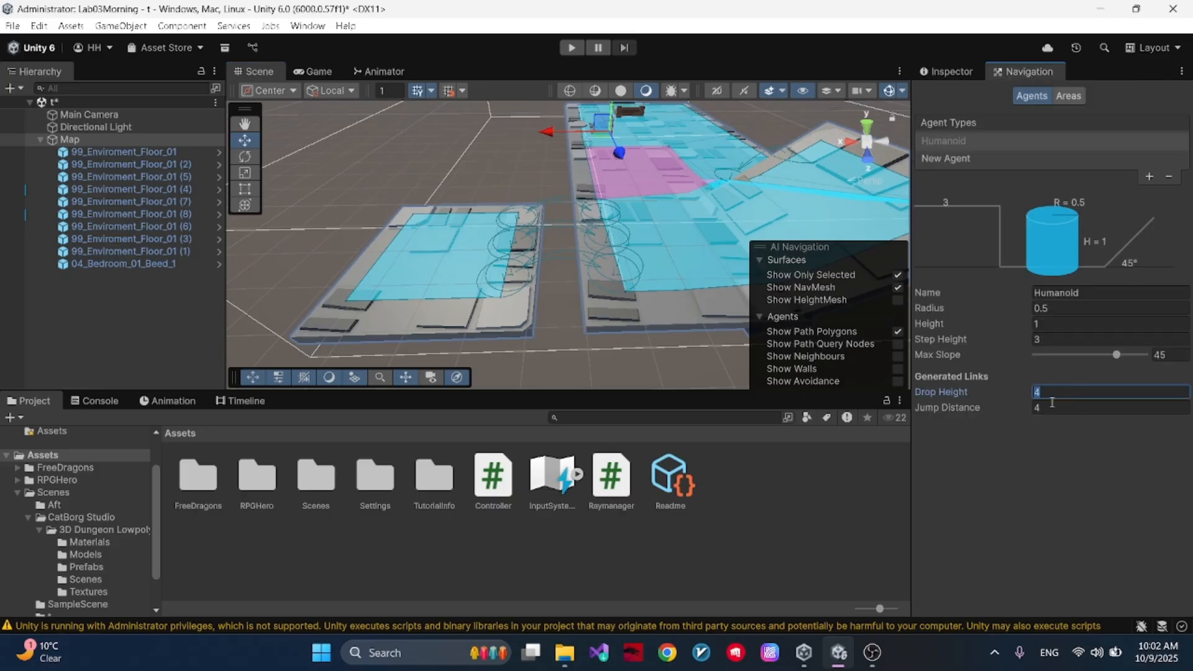
{"action": "left_click", "coordinate": [1047, 410]}
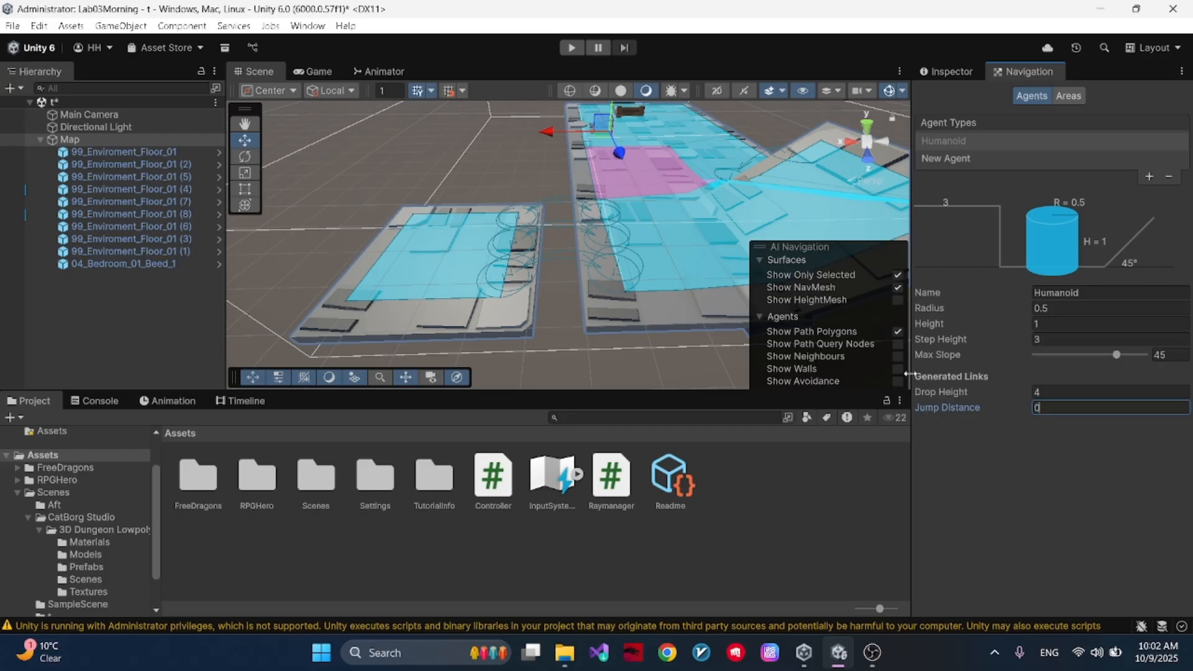
{"action": "left_click", "coordinate": [966, 74]}
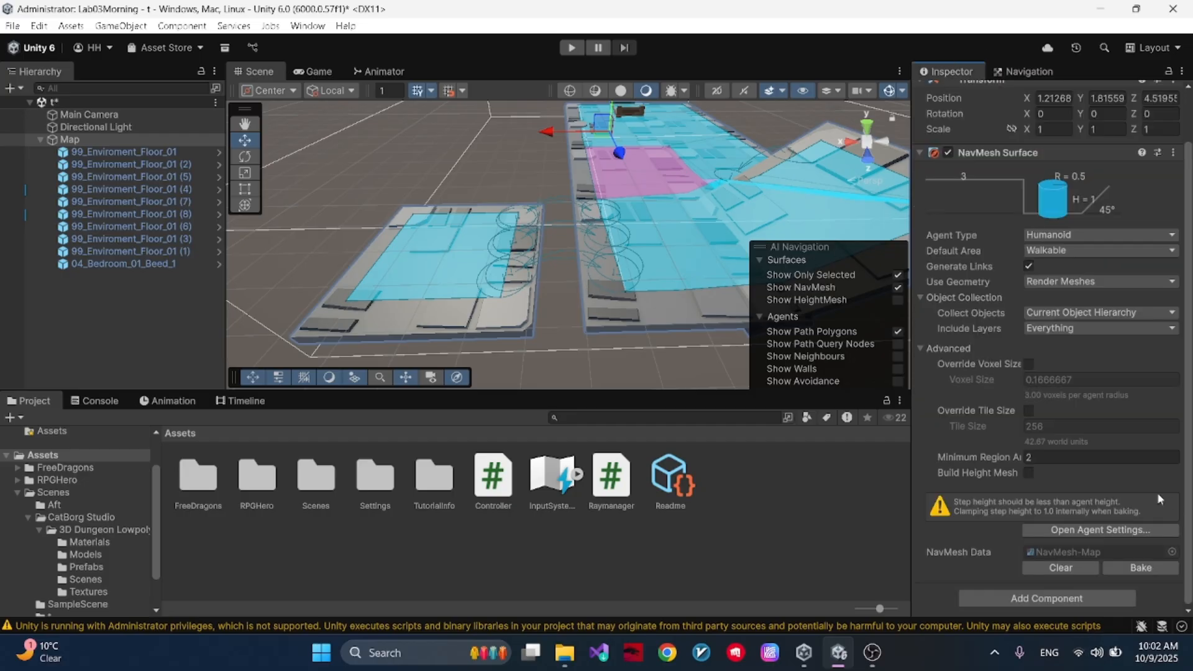
{"action": "right_click_drag", "start_coordinate": [617, 224], "coordinate": [572, 196]}
- Restore the Humanoid agent's Jump Distance to 4
{"action": "left_click", "coordinate": [1017, 76]}
{"action": "left_click", "coordinate": [1065, 411]}
{"action": "type", "text": "4"}
{"action": "key", "text": "Return"}
- Lower the separated floor tile 99_Enviroment_Floor_01 (8) to about Y -4.75
{"action": "left_click", "coordinate": [561, 282]}
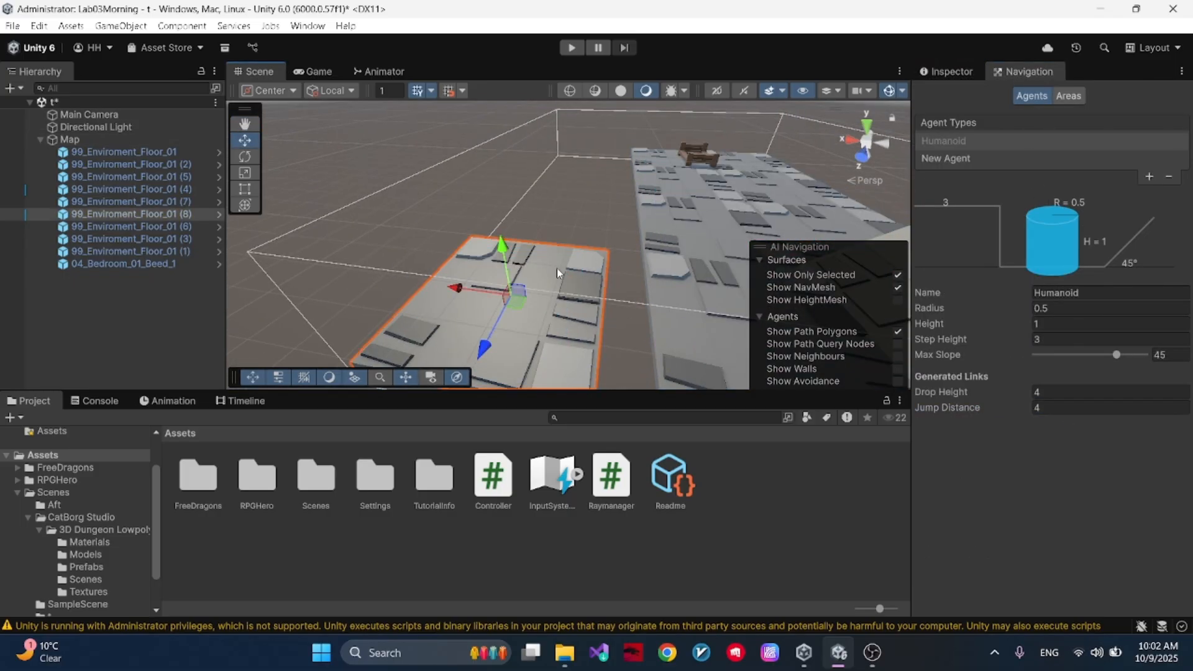
{"action": "left_click_drag", "start_coordinate": [506, 256], "coordinate": [503, 343]}
{"action": "left_click", "coordinate": [956, 66]}
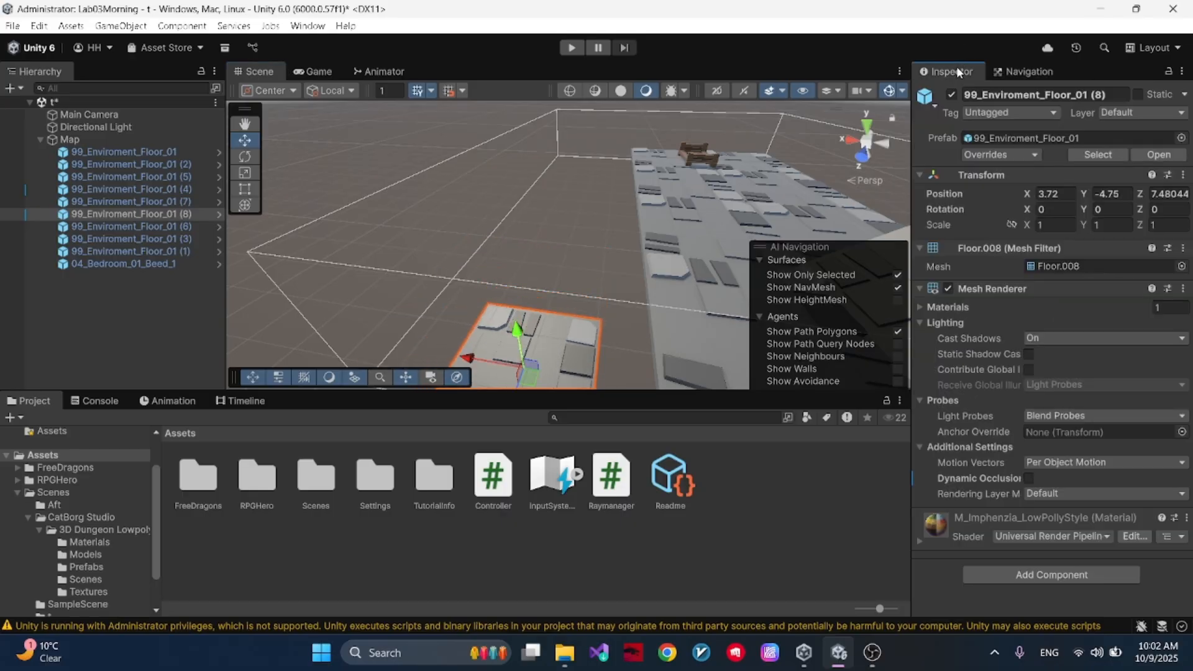
- Bake the NavMesh on Map with the tile lowered and inspect whether links join it to the main floor
{"action": "left_click", "coordinate": [118, 139]}
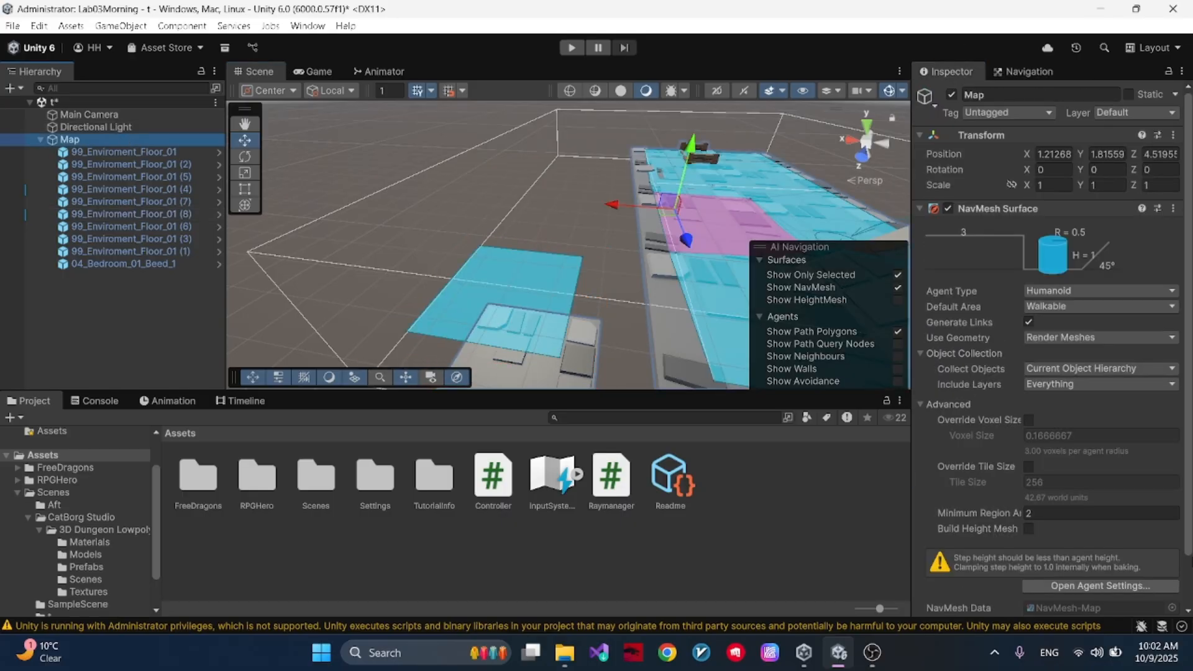
{"action": "scroll", "coordinate": [1156, 529], "scroll_direction": "down", "scroll_amount": 3}
{"action": "left_click", "coordinate": [1150, 565]}
{"action": "left_click_drag", "start_coordinate": [648, 246], "coordinate": [745, 198], "text": "alt"}
{"action": "middle_click_drag", "start_coordinate": [744, 198], "coordinate": [738, 162]}
{"action": "middle_click_drag", "start_coordinate": [683, 243], "coordinate": [713, 179]}
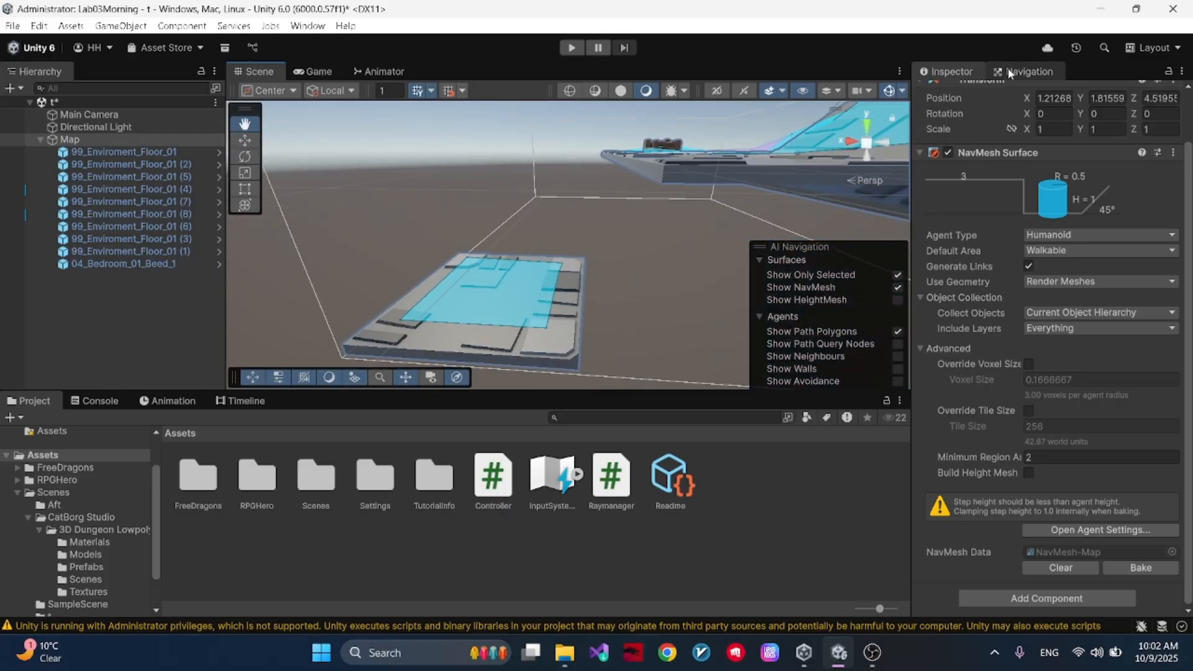
{"action": "middle_click_drag", "start_coordinate": [412, 301], "coordinate": [623, 246]}
{"action": "left_click_drag", "start_coordinate": [623, 247], "coordinate": [583, 244]}
- Move the lowered floor tile 99_Enviroment_Floor_01 (8) along X, closer to the main floor
{"action": "left_click", "coordinate": [247, 142]}
{"action": "left_click_drag", "start_coordinate": [447, 161], "coordinate": [508, 317], "text": "alt"}
{"action": "right_click_drag", "start_coordinate": [508, 317], "coordinate": [473, 415]}
{"action": "left_click", "coordinate": [484, 310]}
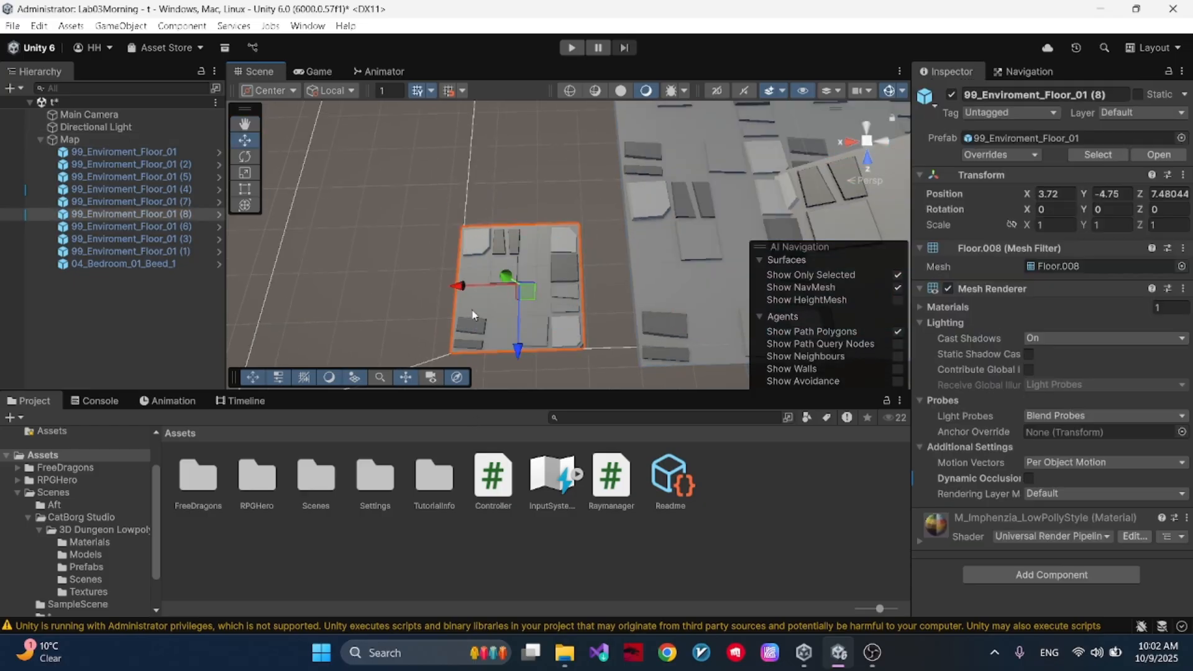
{"action": "left_click_drag", "start_coordinate": [467, 287], "coordinate": [523, 281]}
{"action": "right_click_drag", "start_coordinate": [523, 281], "coordinate": [588, 122]}
- Bake the NavMesh on Map with the lowered tile closer, inspect the drop links from the main floor, and clear the selection
{"action": "left_click", "coordinate": [152, 139]}
{"action": "scroll", "coordinate": [1006, 342], "scroll_direction": "down", "scroll_amount": 3}
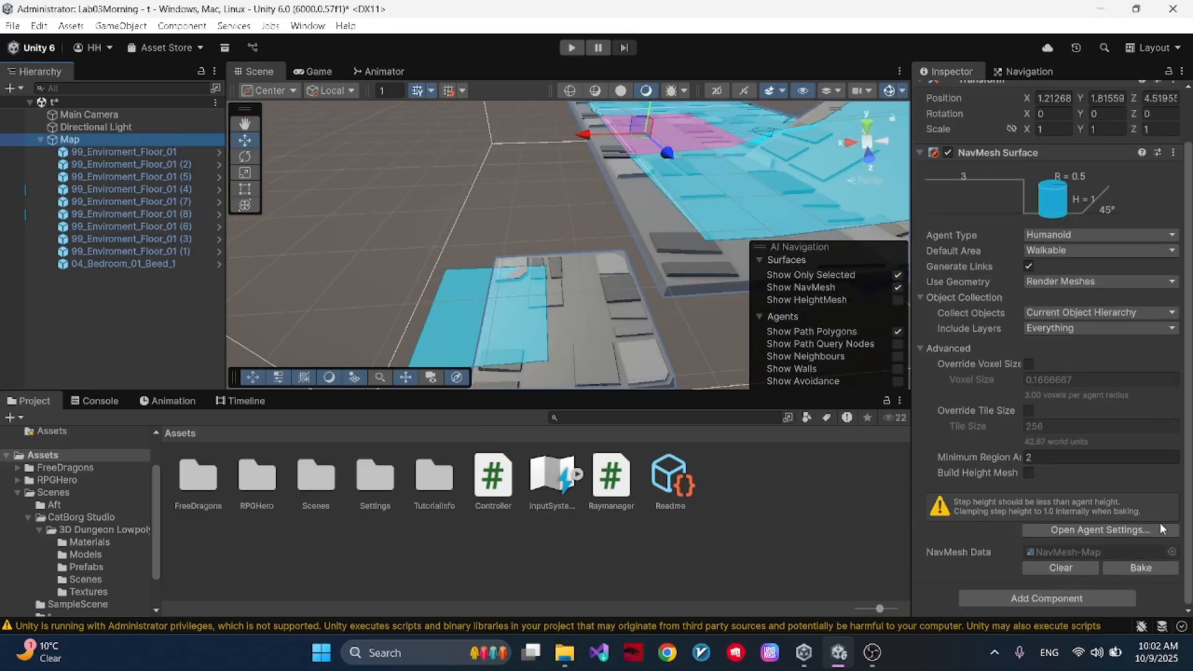
{"action": "left_click", "coordinate": [1157, 570]}
{"action": "right_click_drag", "start_coordinate": [643, 277], "coordinate": [600, 247]}
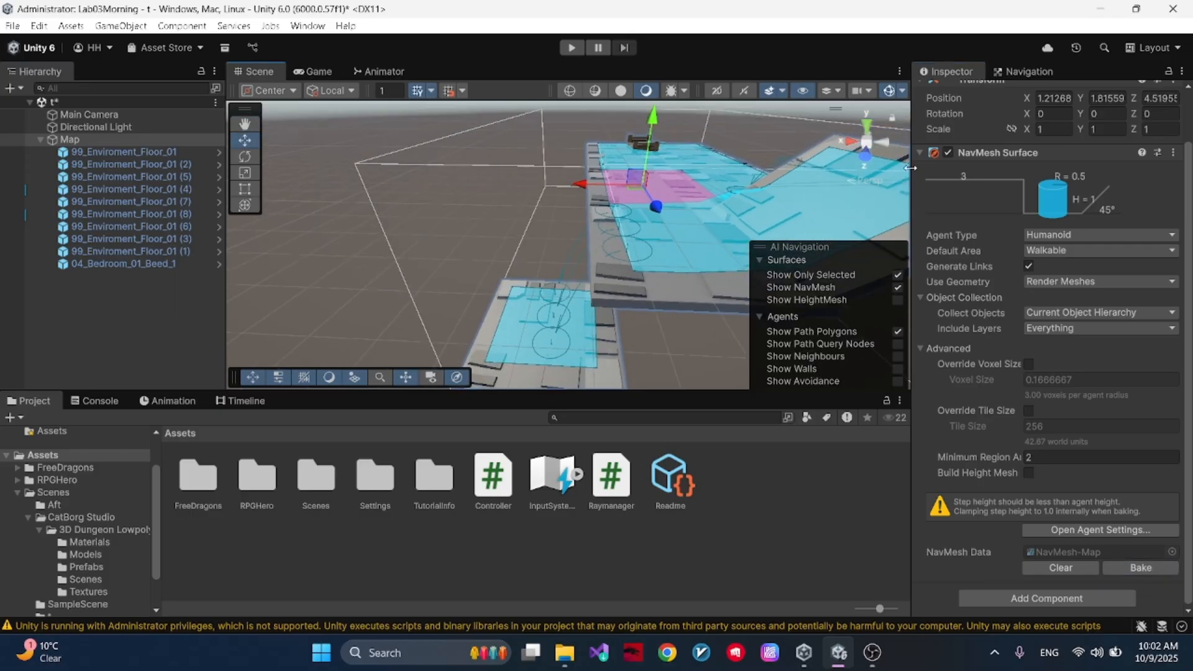
{"action": "right_click_drag", "start_coordinate": [593, 309], "coordinate": [692, 257]}
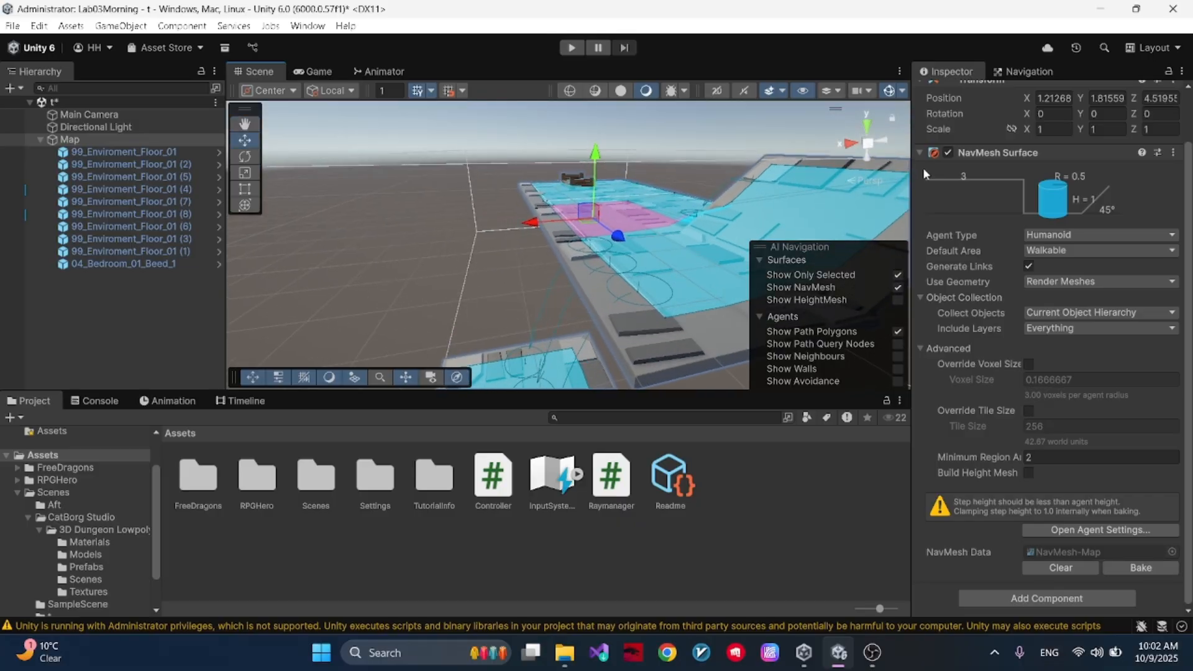
{"action": "left_click", "coordinate": [584, 226]}
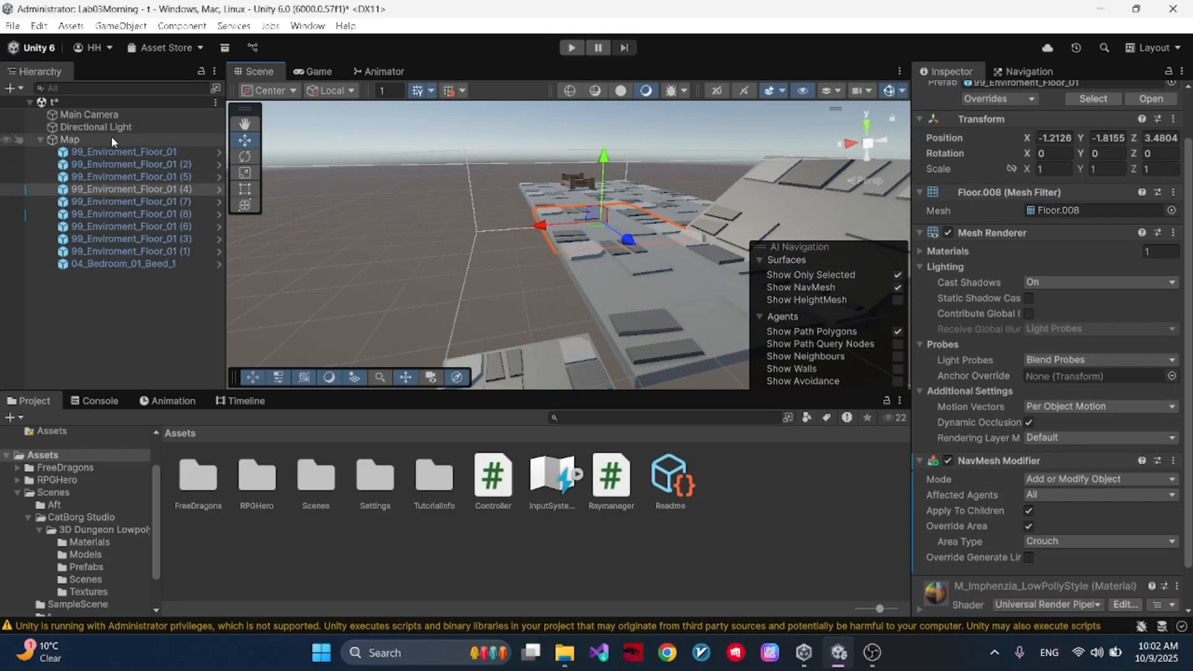
{"action": "left_click", "coordinate": [92, 353]}
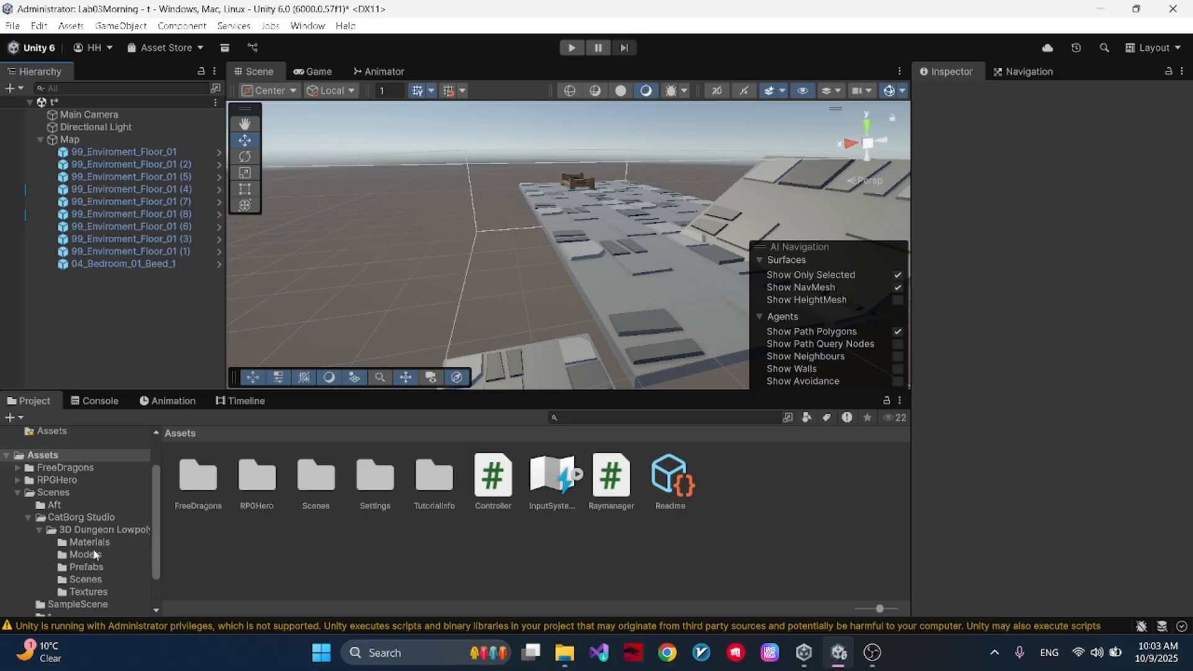
{"action": "scroll", "coordinate": [80, 534], "scroll_direction": "down", "scroll_amount": 2}
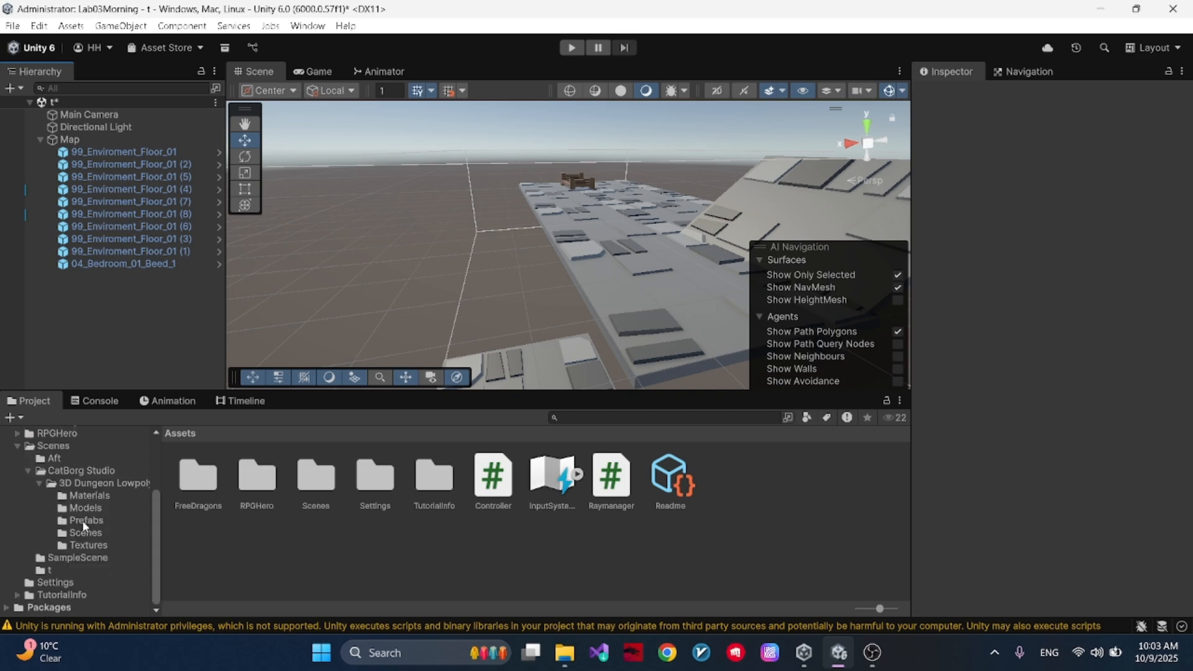
{"action": "scroll", "coordinate": [81, 510], "scroll_direction": "up", "scroll_amount": 2}
{"action": "left_click", "coordinate": [89, 466]}
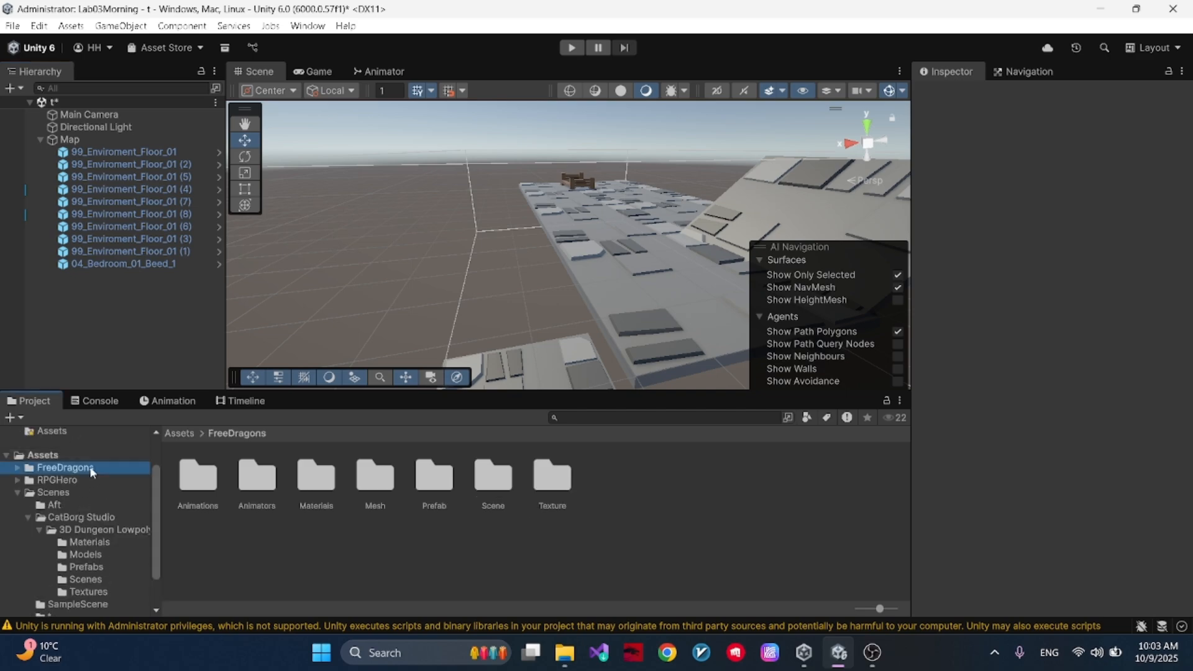
{"action": "left_click", "coordinate": [18, 468]}
{"action": "scroll", "coordinate": [98, 523], "scroll_direction": "down", "scroll_amount": 2}
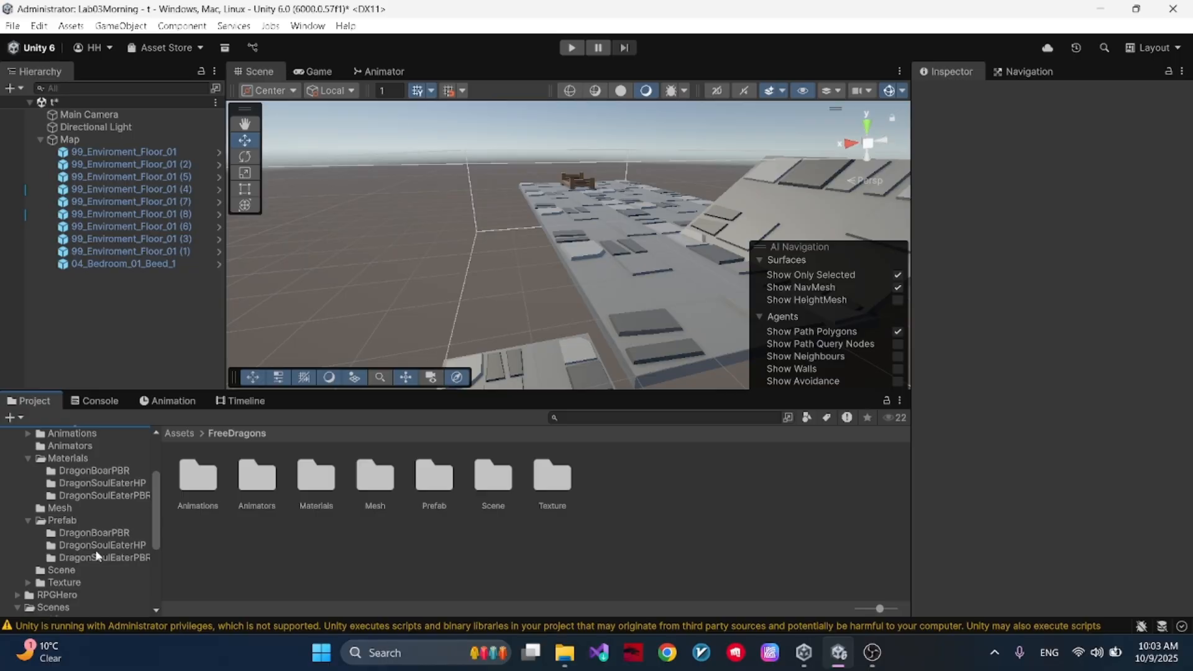
{"action": "scroll", "coordinate": [100, 513], "scroll_direction": "up", "scroll_amount": 2}
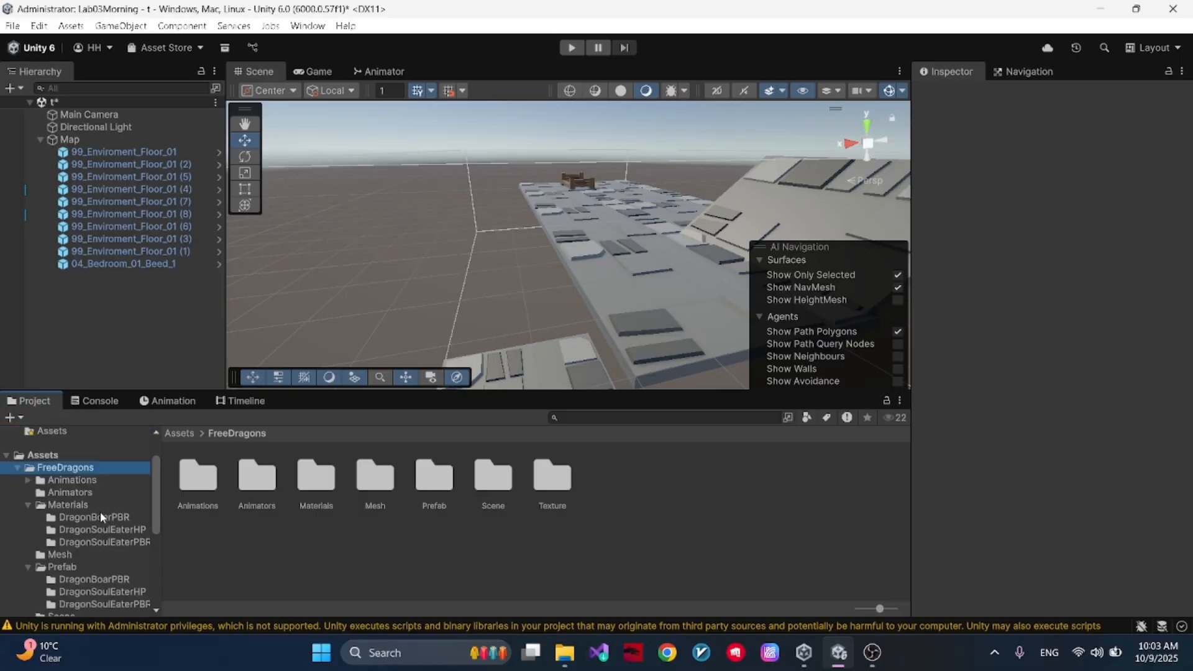
{"action": "left_click", "coordinate": [18, 468]}
- Add the RPGHeroPolyart prefab from the RPGHero Prefabs folder to the scene as a root object
{"action": "left_click", "coordinate": [28, 482]}
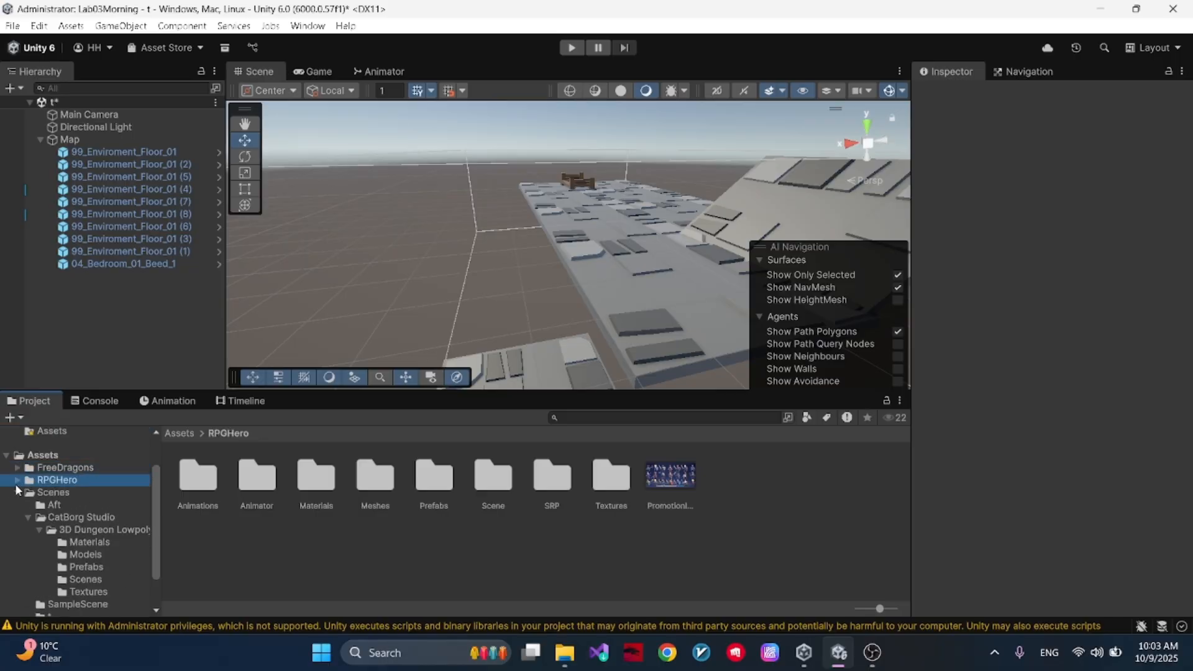
{"action": "left_click", "coordinate": [17, 480]}
{"action": "left_click", "coordinate": [67, 530]}
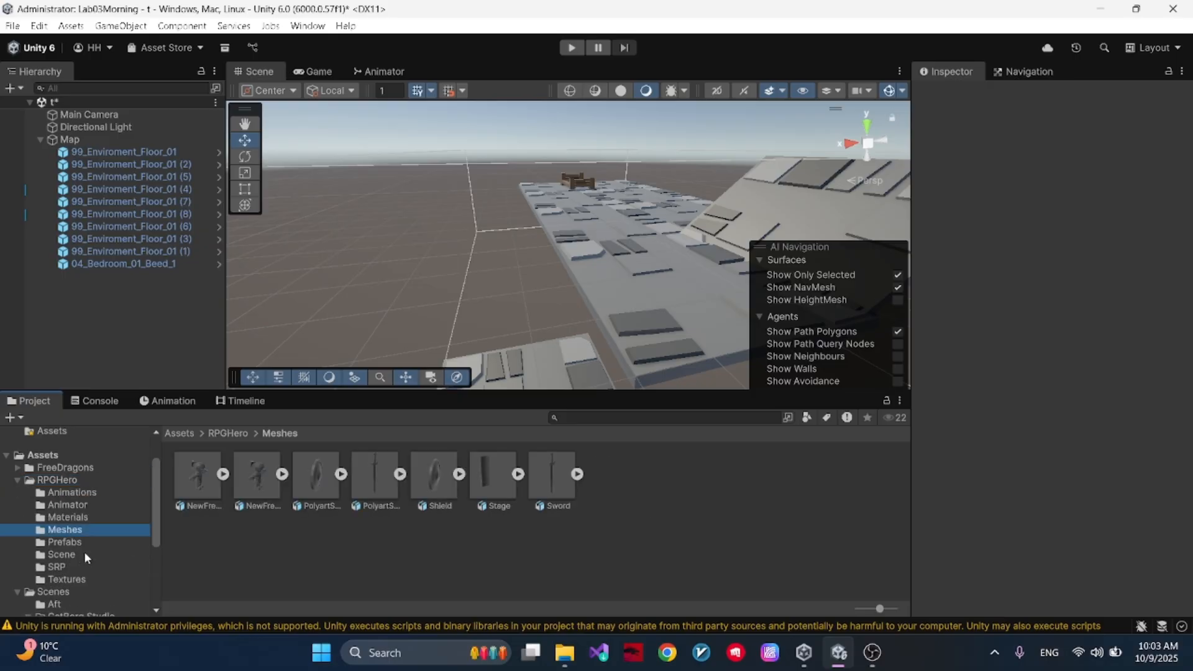
{"action": "left_click", "coordinate": [92, 541]}
{"action": "left_click_drag", "start_coordinate": [315, 474], "coordinate": [191, 336]}
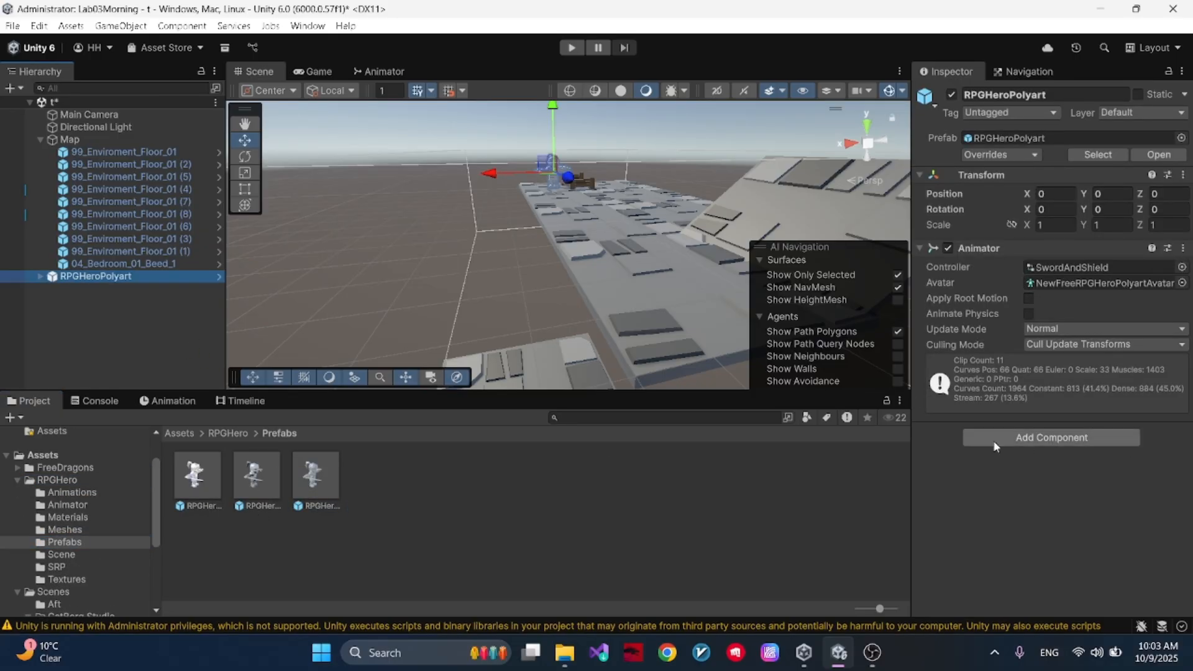
- Add the Controller script and a Nav Mesh Agent component to RPGHeroPolyart
{"action": "left_click", "coordinate": [41, 455]}
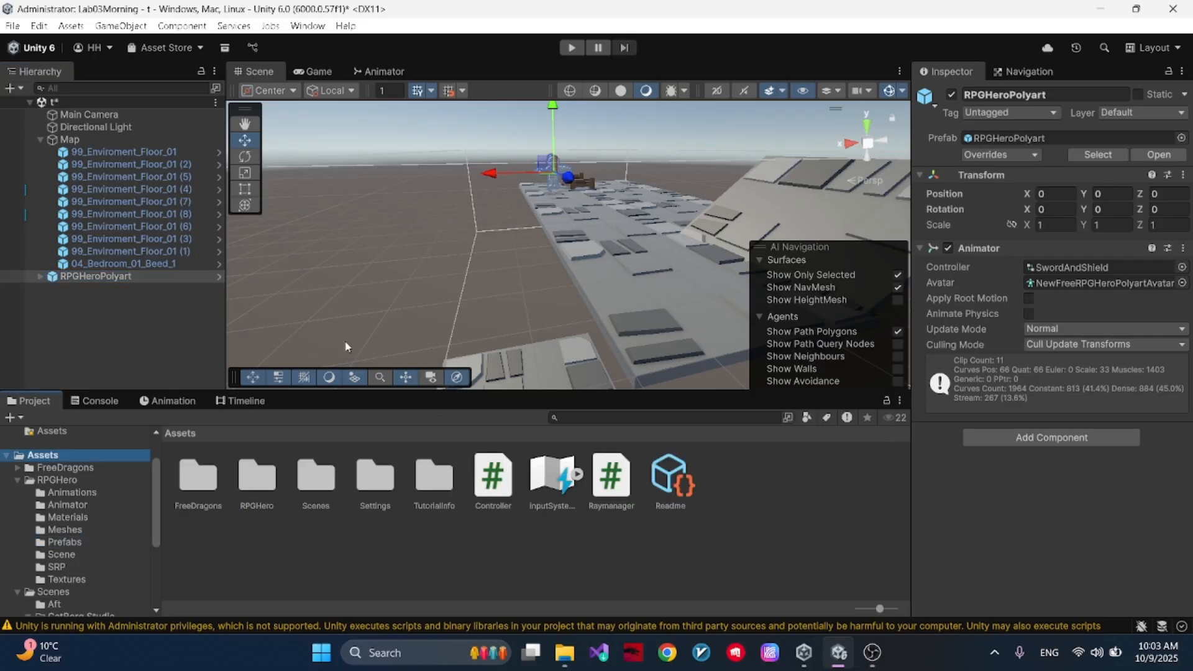
{"action": "left_click", "coordinate": [91, 276]}
{"action": "left_click", "coordinate": [1085, 425]}
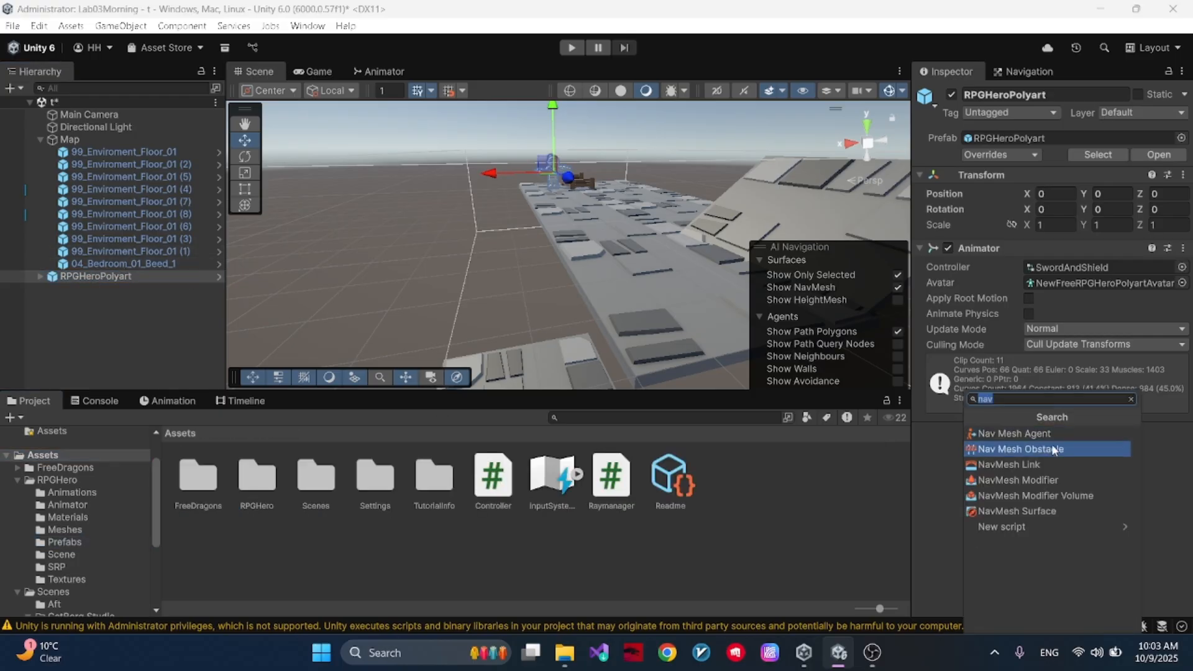
{"action": "type", "text": "Cont"}
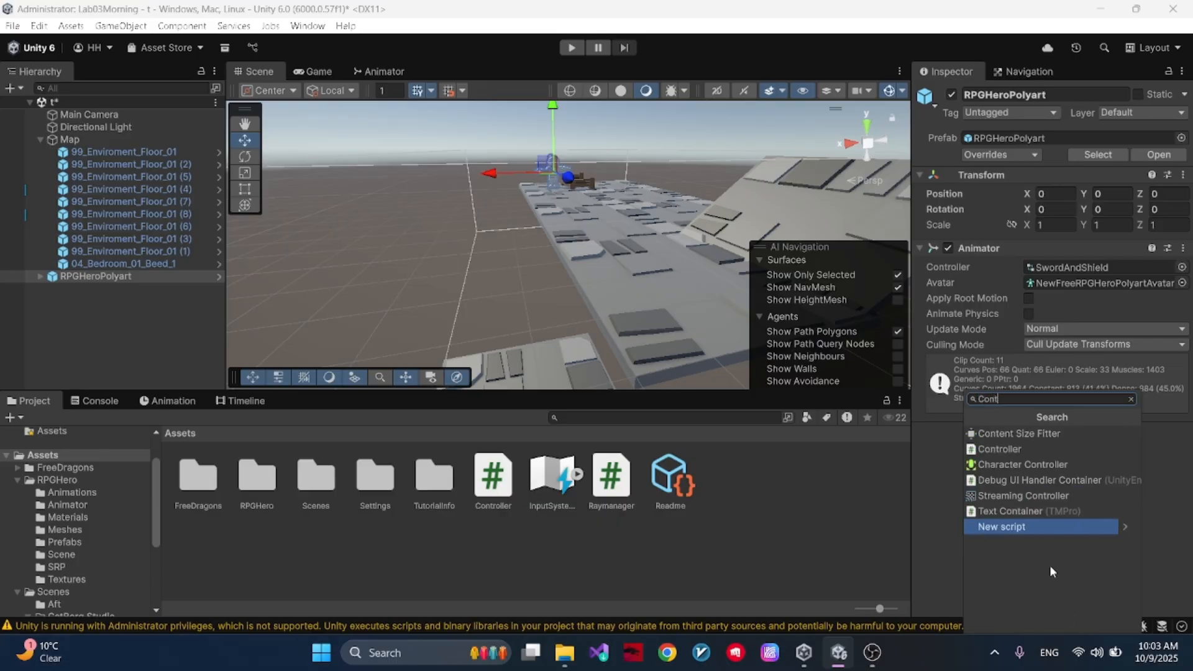
{"action": "left_click", "coordinate": [1031, 450]}
{"action": "left_click", "coordinate": [1045, 495]}
{"action": "type", "text": "nav"}
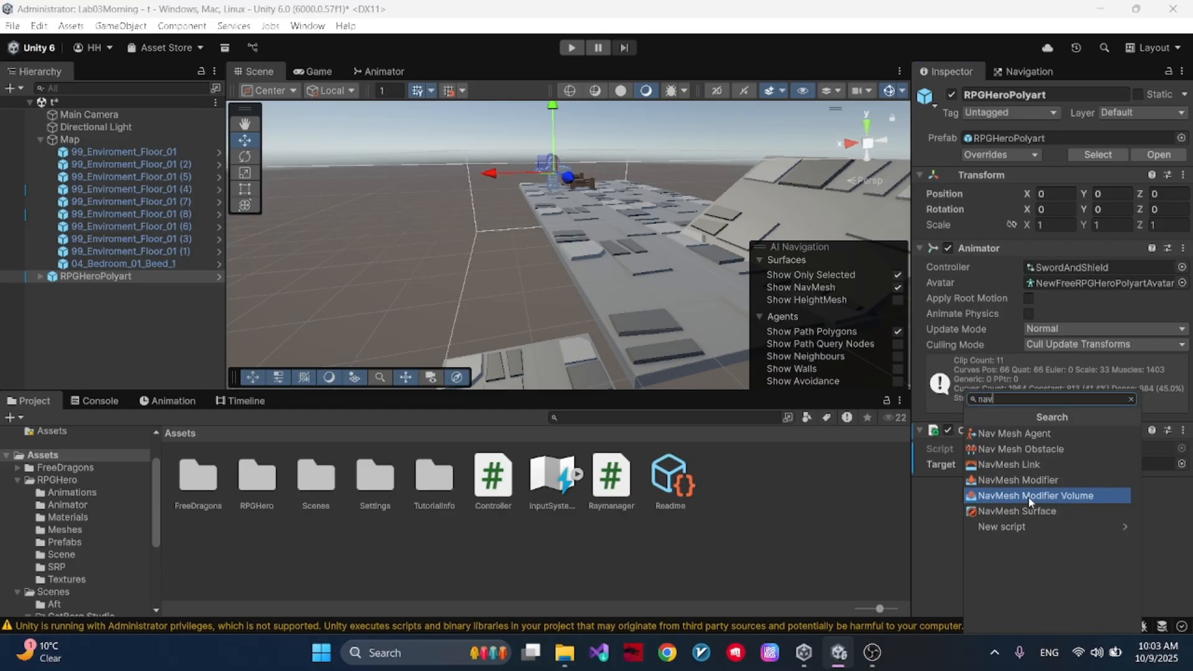
{"action": "left_click", "coordinate": [1019, 433]}
{"action": "scroll", "coordinate": [1031, 445], "scroll_direction": "down", "scroll_amount": 5}
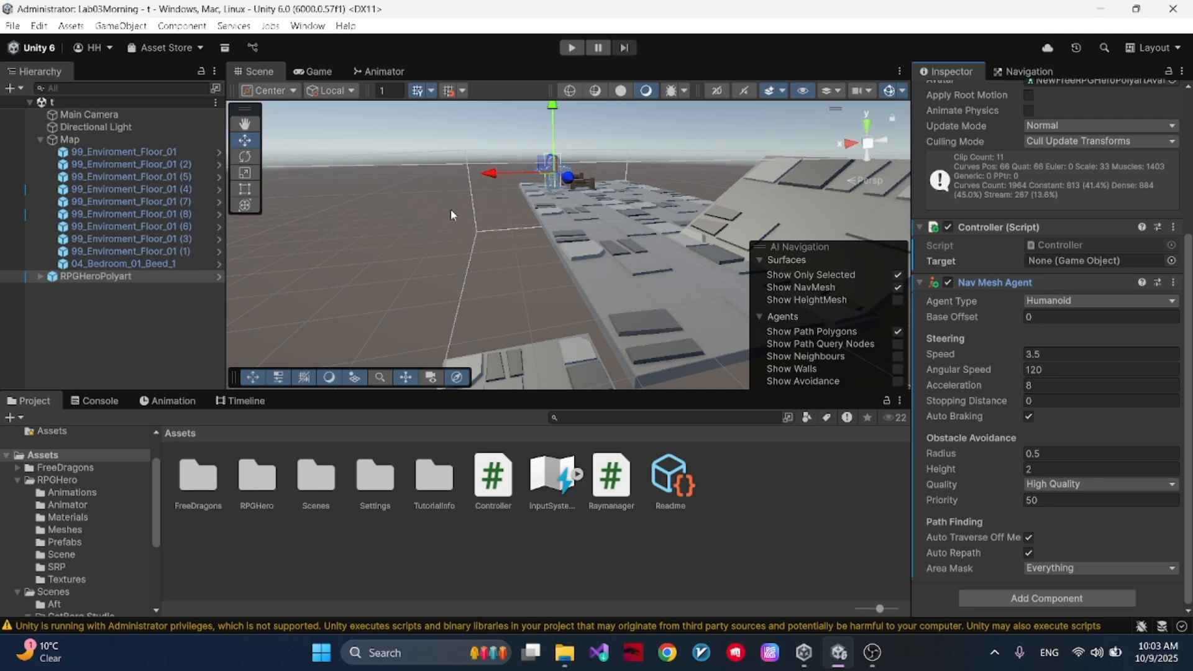
- Place the 01_DiningHall_01_Bottle#3 prefab from the 3D Dungeon Lowpoly Pack near the end of the main floor
{"action": "left_click", "coordinate": [17, 483]}
{"action": "scroll", "coordinate": [44, 501], "scroll_direction": "down", "scroll_amount": 2}
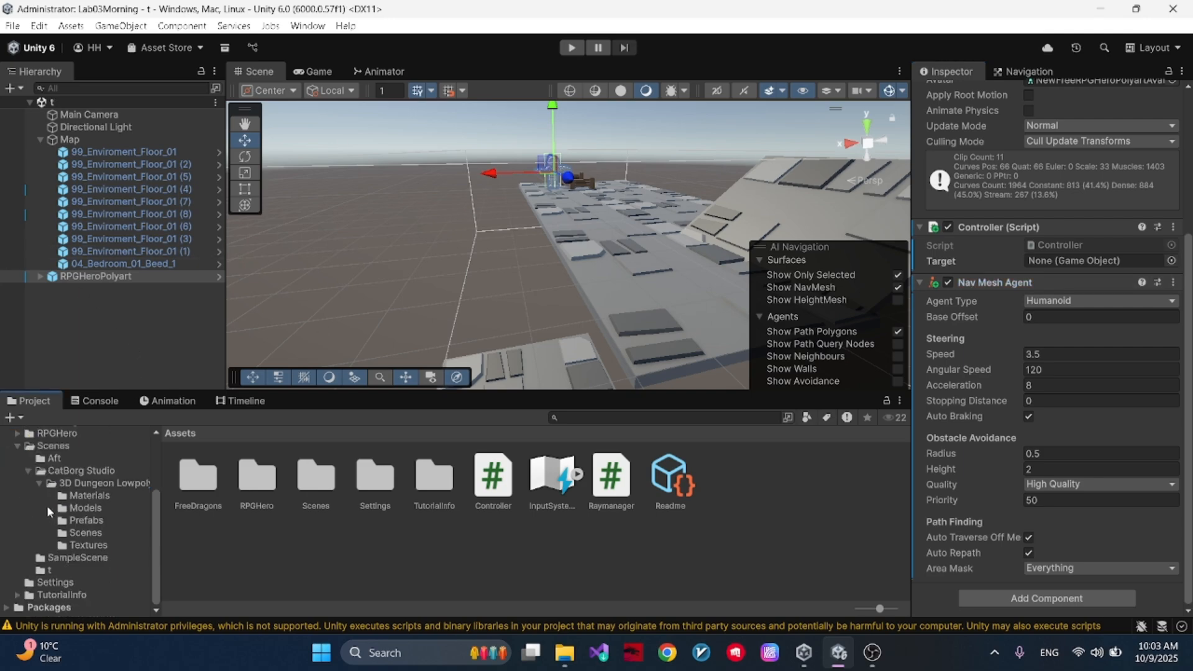
{"action": "left_click", "coordinate": [83, 483]}
{"action": "left_click", "coordinate": [87, 521]}
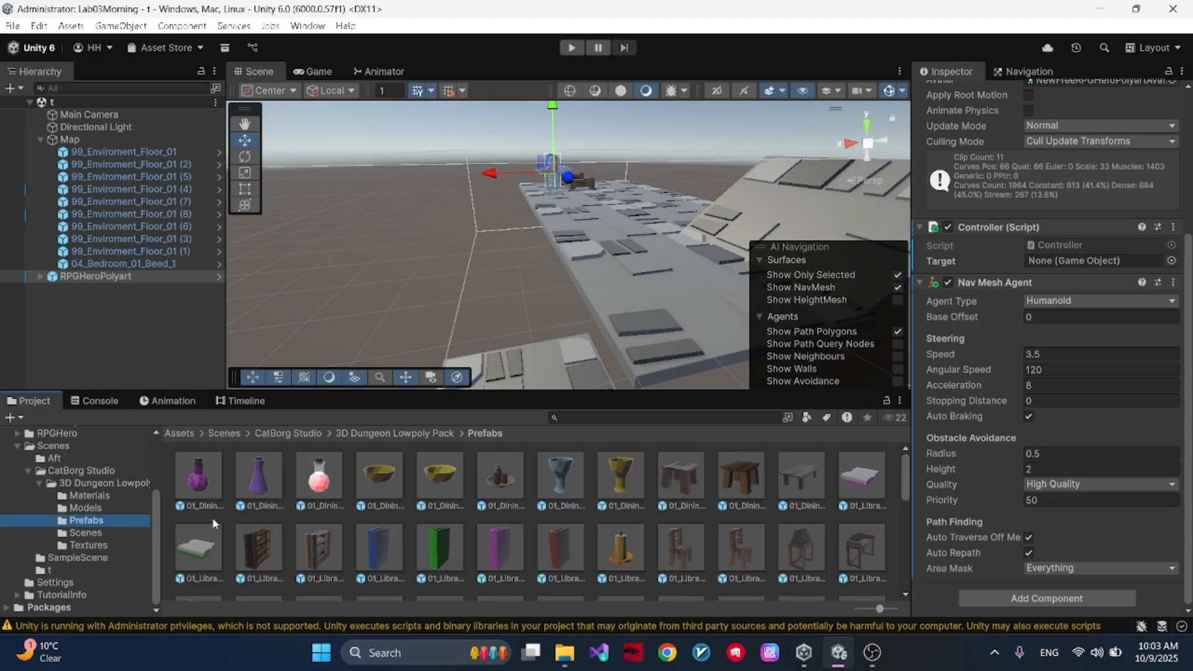
{"action": "left_click_drag", "start_coordinate": [325, 485], "coordinate": [648, 291]}
- Assign 01_DiningHall_01_Bottle#3 as the Target of RPGHeroPolyart's Controller script and save the scene
{"action": "left_click", "coordinate": [136, 278]}
{"action": "left_click_drag", "start_coordinate": [118, 289], "coordinate": [1093, 401]}
{"action": "key", "text": "ctrl+s"}
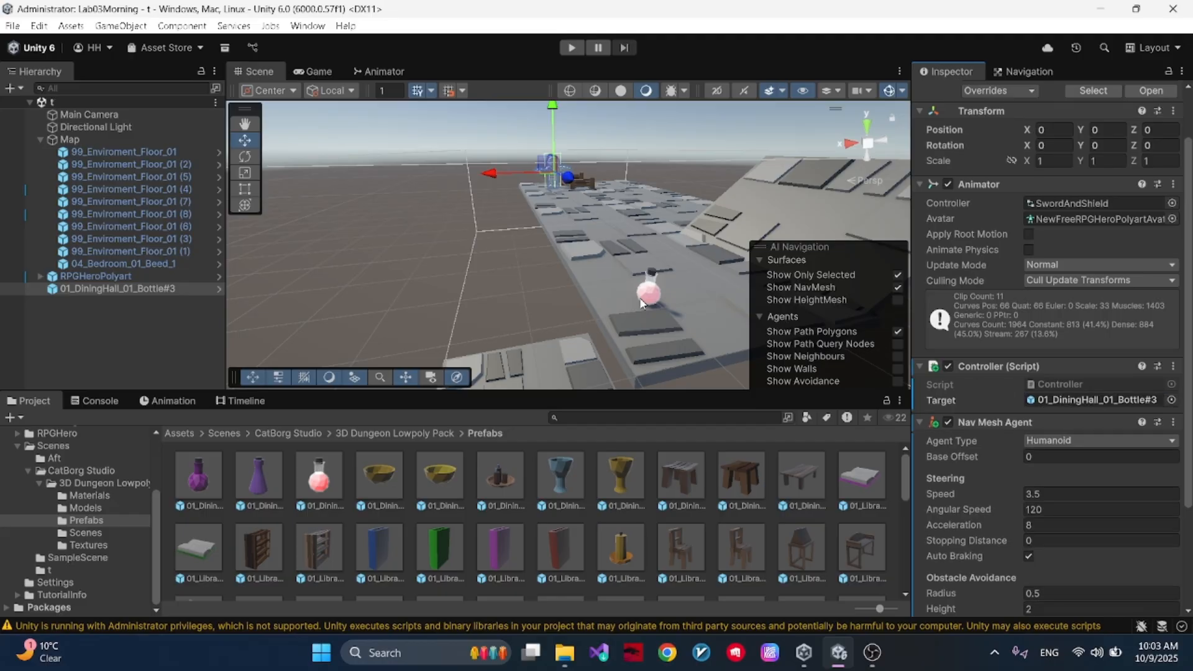
- Play the scene and move the bottle in the Scene view to test whether the hero follows it, then stop playing
{"action": "left_click", "coordinate": [573, 48]}
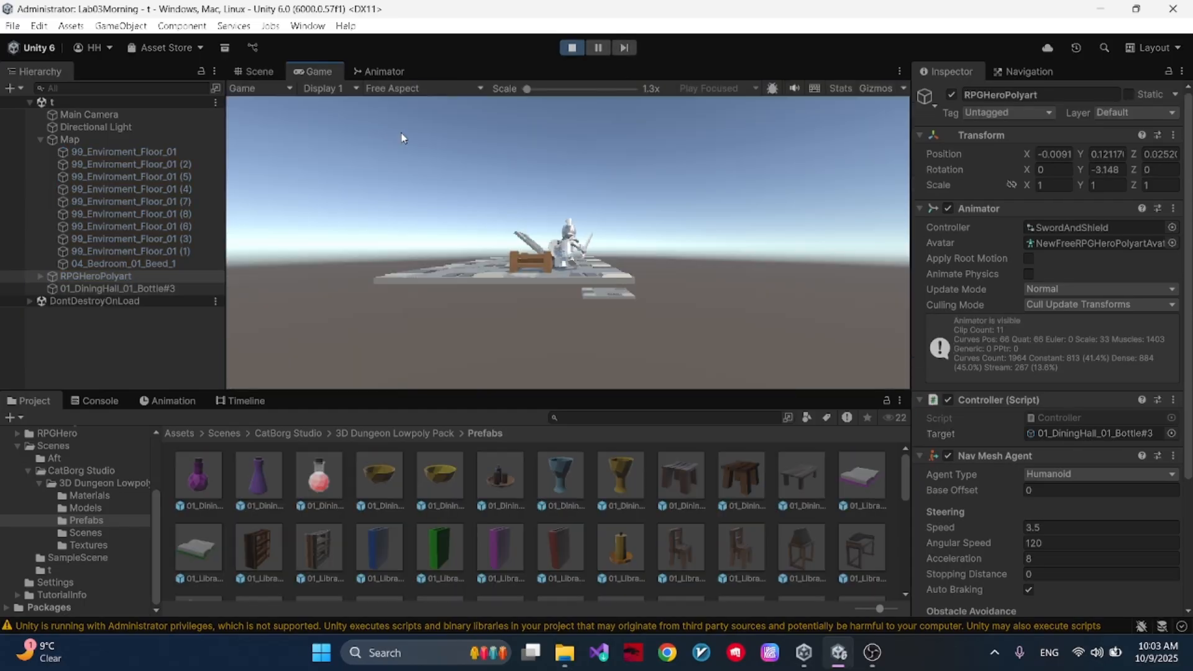
{"action": "left_click", "coordinate": [268, 67]}
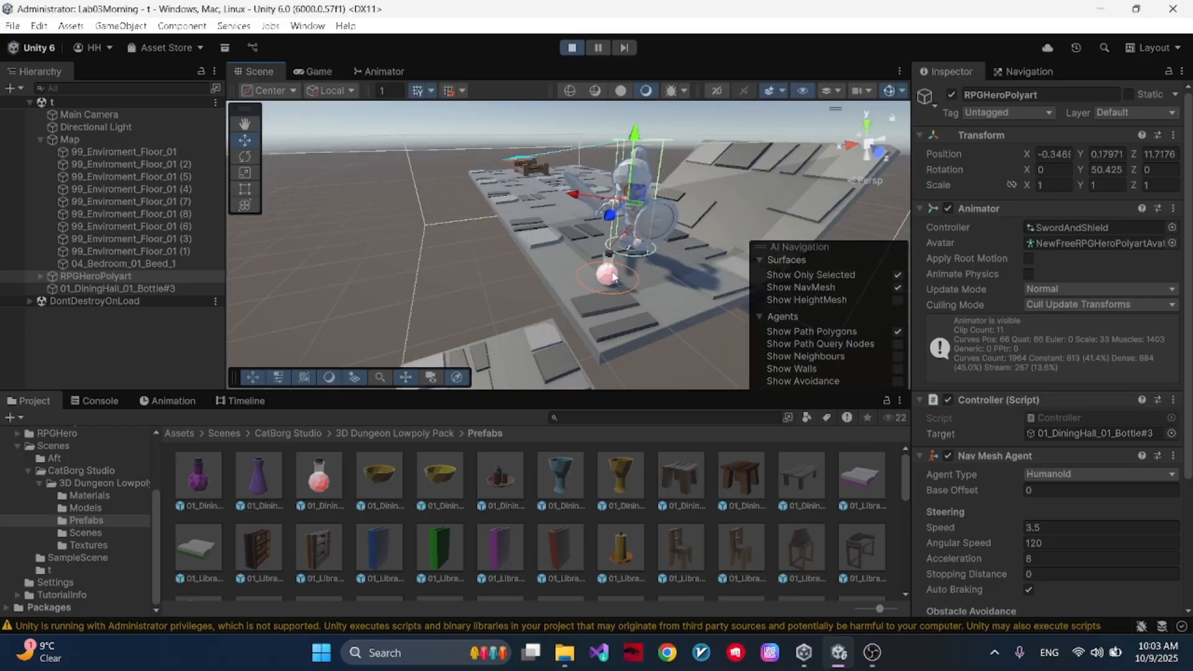
{"action": "left_click", "coordinate": [612, 275]}
{"action": "key", "text": "f"}
{"action": "left_click_drag", "start_coordinate": [501, 237], "coordinate": [719, 244]}
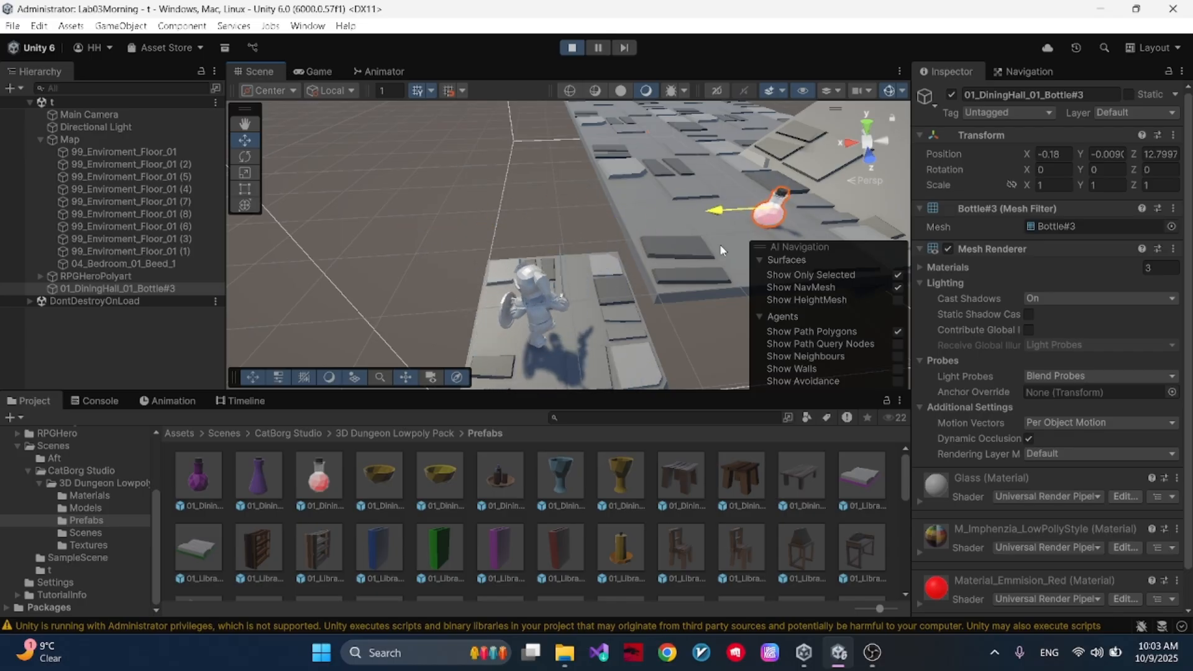
{"action": "left_click", "coordinate": [572, 48]}
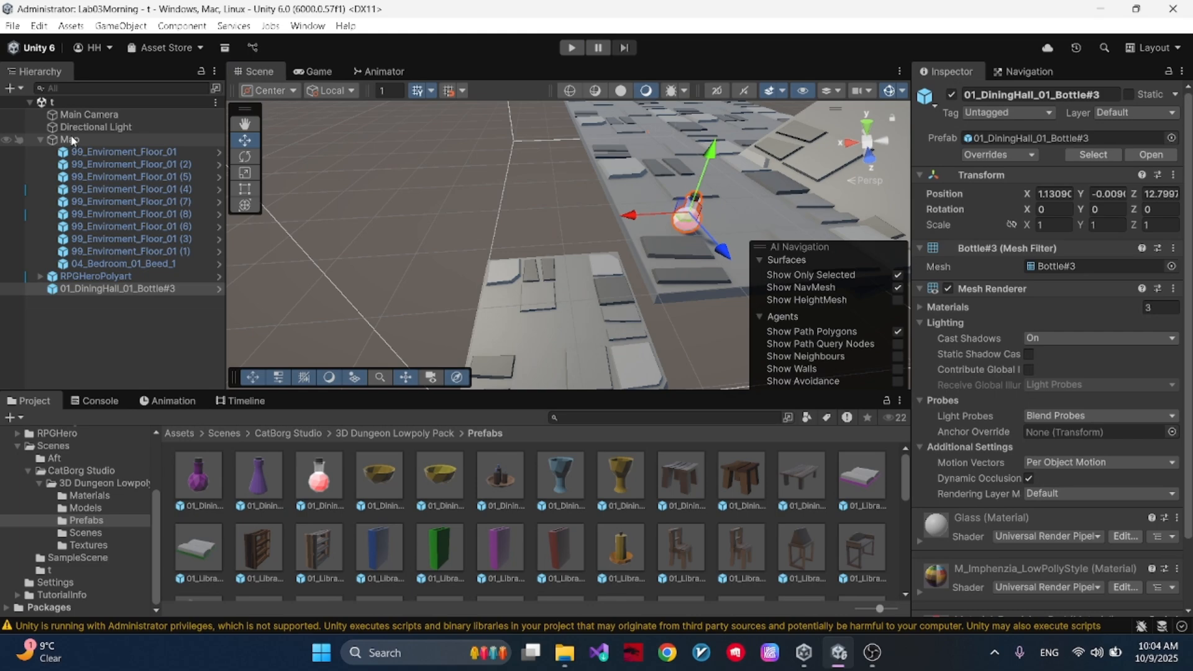
- Create a root-level NavMesh Link in the gap near the bottle and move its end point onto the main floor beneath the bottle
{"action": "right_click", "coordinate": [121, 338]}
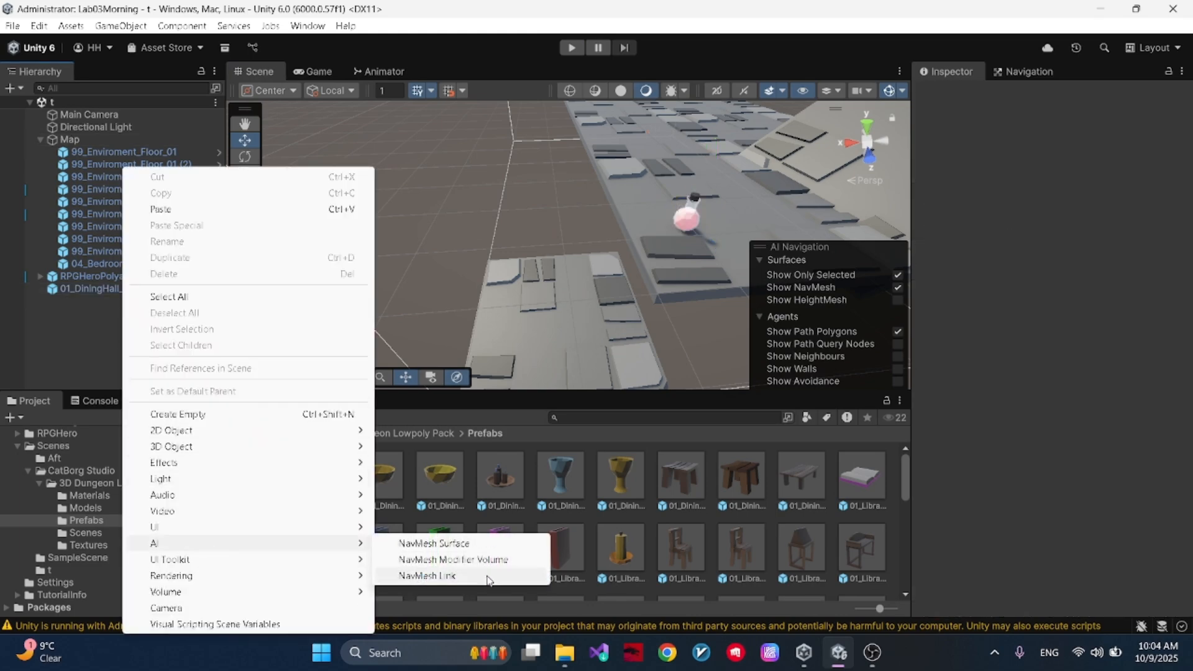
{"action": "left_click", "coordinate": [429, 576]}
{"action": "left_click_drag", "start_coordinate": [336, 269], "coordinate": [657, 234], "text": "alt"}
{"action": "right_click_drag", "start_coordinate": [657, 235], "coordinate": [653, 236]}
{"action": "right_click_drag", "start_coordinate": [600, 283], "coordinate": [709, 310]}
{"action": "left_click", "coordinate": [689, 321]}
{"action": "left_click_drag", "start_coordinate": [710, 320], "coordinate": [652, 221]}
{"action": "right_click_drag", "start_coordinate": [673, 225], "coordinate": [438, 177]}
{"action": "left_click_drag", "start_coordinate": [624, 180], "coordinate": [415, 179]}
{"action": "right_click_drag", "start_coordinate": [417, 186], "coordinate": [514, 221]}
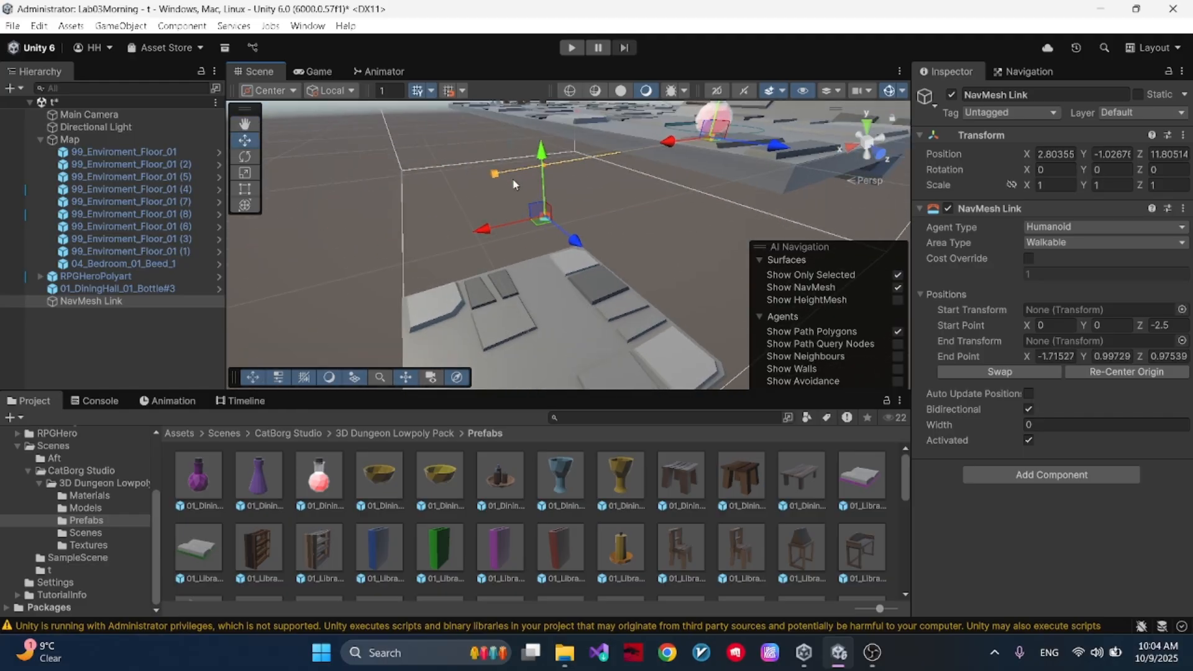
- Move the NavMesh Link's start point down onto the lower floor tile and save the scene
{"action": "left_click", "coordinate": [495, 174]}
{"action": "left_click_drag", "start_coordinate": [488, 127], "coordinate": [509, 266]}
{"action": "right_click_drag", "start_coordinate": [538, 277], "coordinate": [531, 208]}
{"action": "left_click_drag", "start_coordinate": [487, 192], "coordinate": [481, 109]}
{"action": "left_click_drag", "start_coordinate": [520, 166], "coordinate": [638, 191]}
{"action": "right_click_drag", "start_coordinate": [628, 201], "coordinate": [552, 239]}
{"action": "left_click_drag", "start_coordinate": [557, 197], "coordinate": [460, 153], "text": "alt"}
{"action": "left_click_drag", "start_coordinate": [442, 240], "coordinate": [410, 243]}
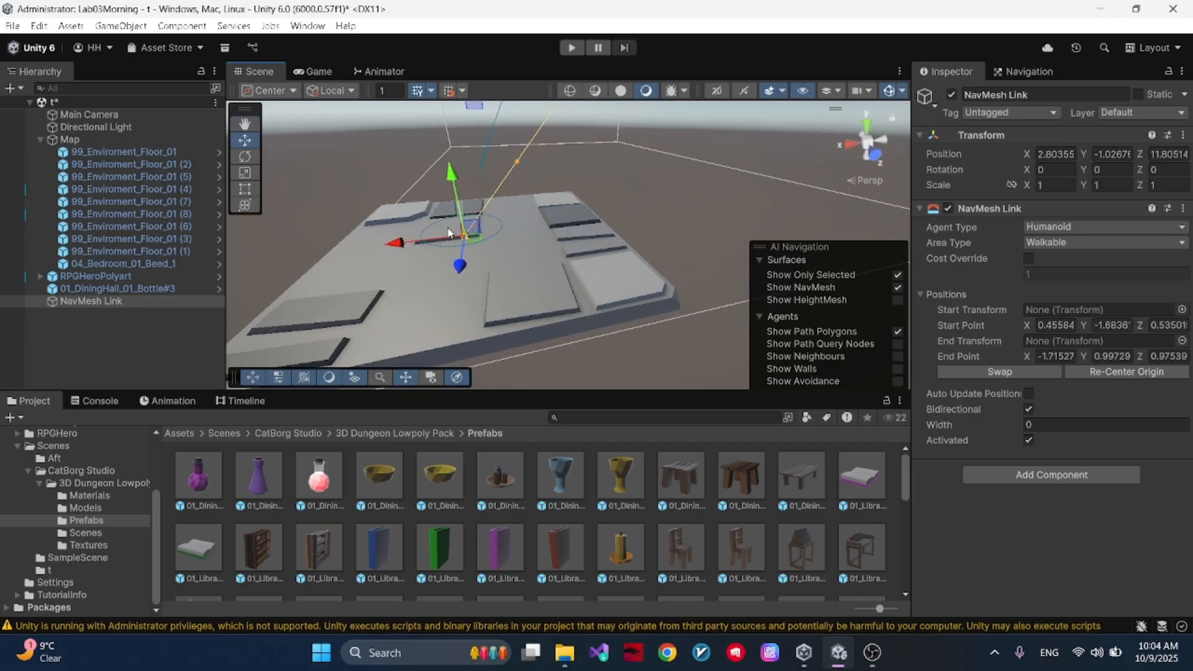
{"action": "left_click_drag", "start_coordinate": [508, 250], "coordinate": [466, 333], "text": "alt"}
{"action": "scroll", "coordinate": [382, 226], "scroll_direction": "down", "scroll_amount": 3}
{"action": "left_click_drag", "start_coordinate": [391, 218], "coordinate": [397, 184], "text": "alt"}
{"action": "left_click", "coordinate": [398, 183]}
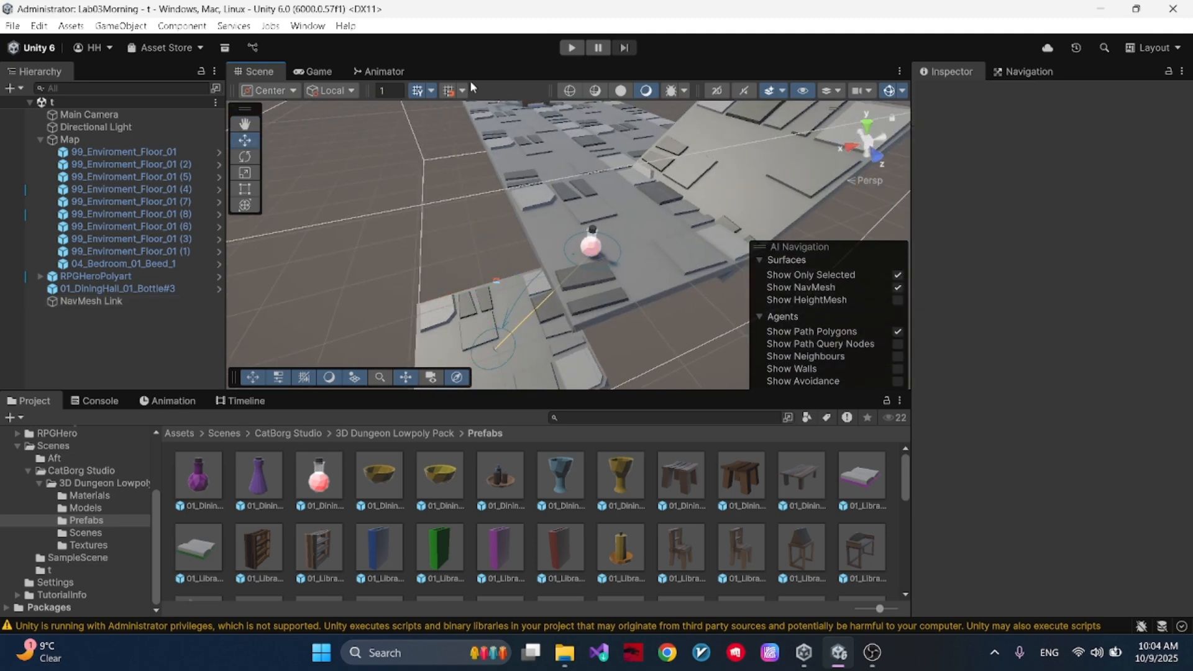
- Play the scene and move the bottle over the lower floor to test the hero's use of the link, then stop playing
{"action": "left_click", "coordinate": [571, 48]}
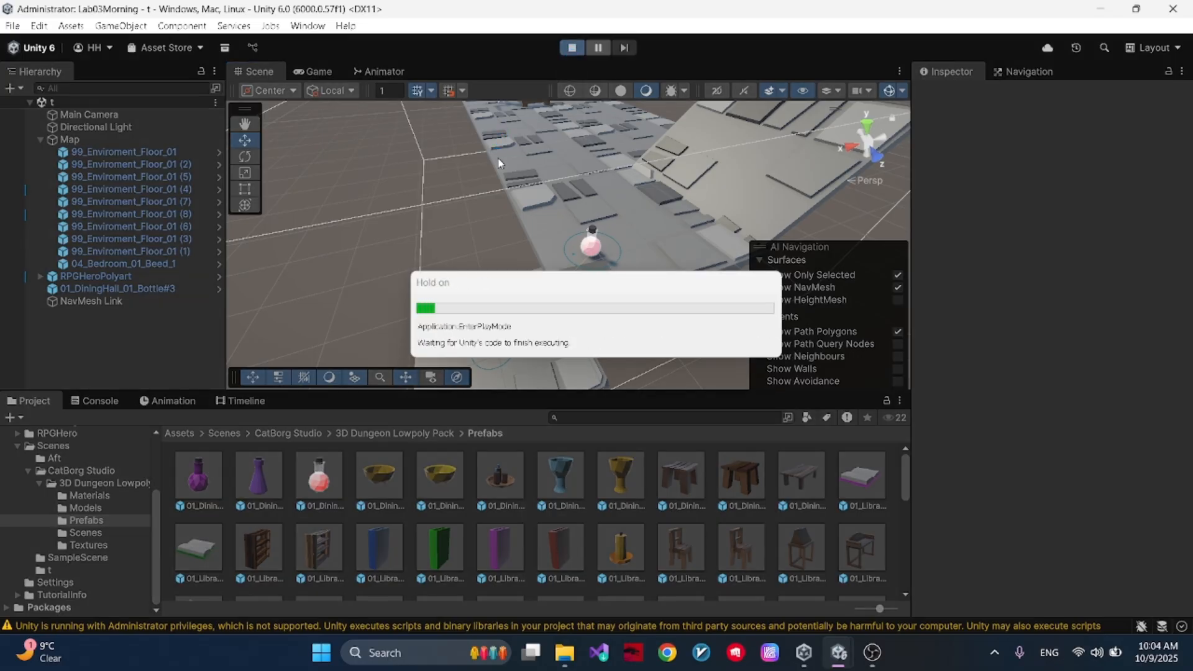
{"action": "left_click", "coordinate": [249, 71]}
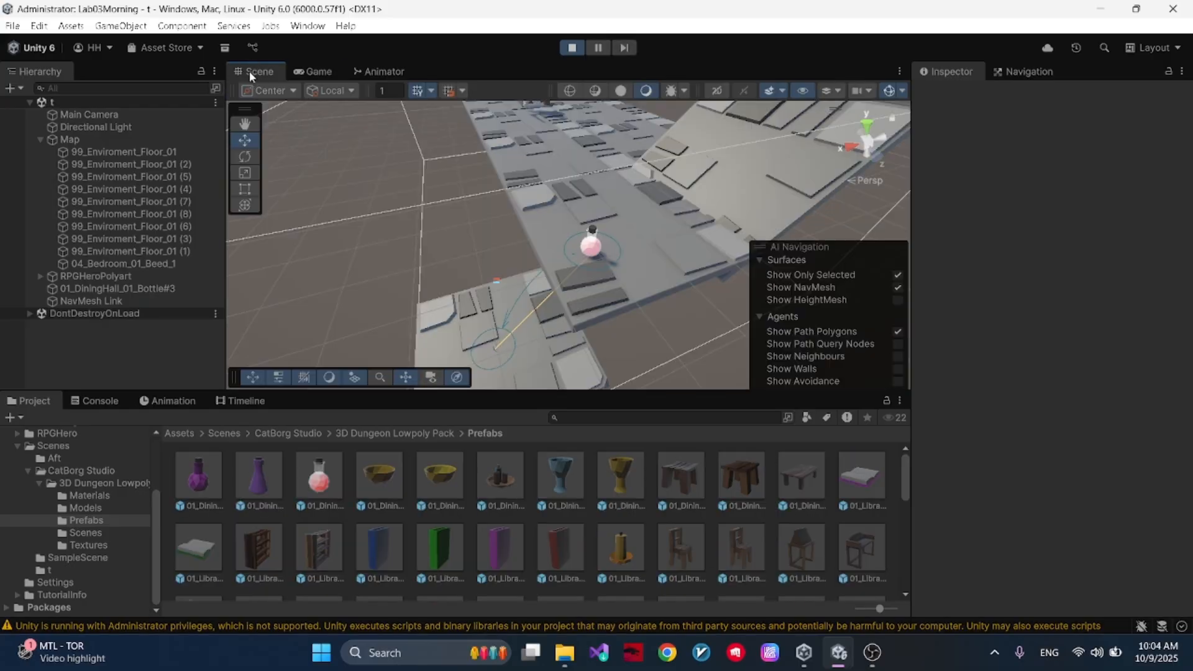
{"action": "left_click", "coordinate": [590, 244]}
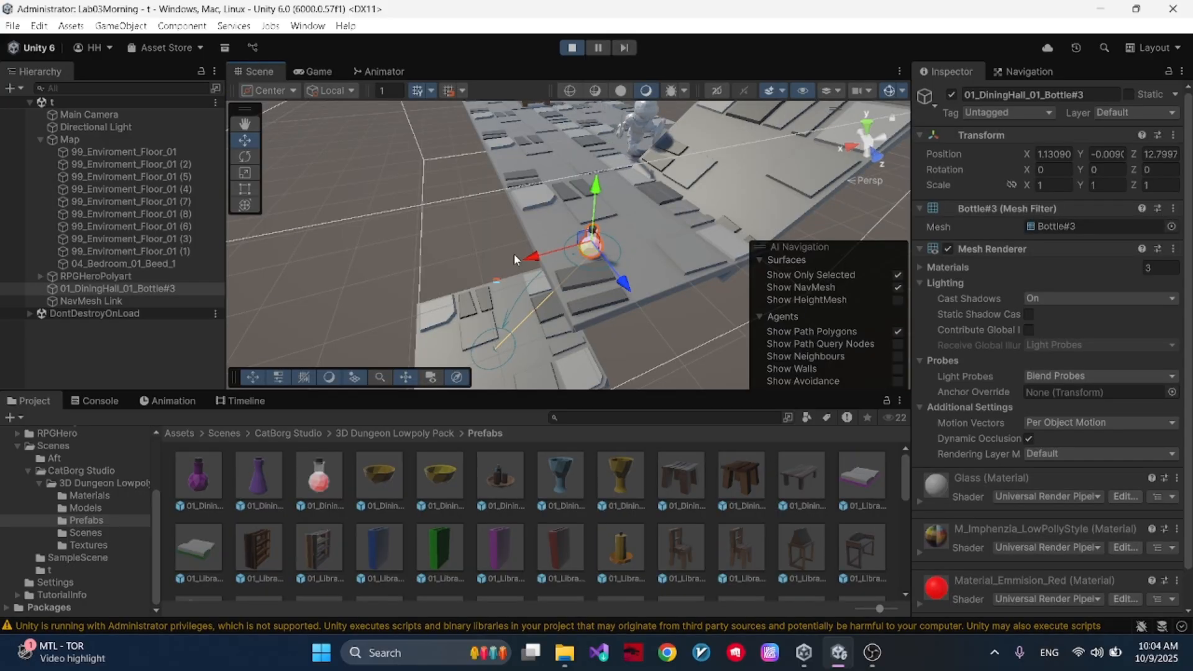
{"action": "left_click_drag", "start_coordinate": [542, 252], "coordinate": [334, 357]}
{"action": "left_click", "coordinate": [571, 49]}
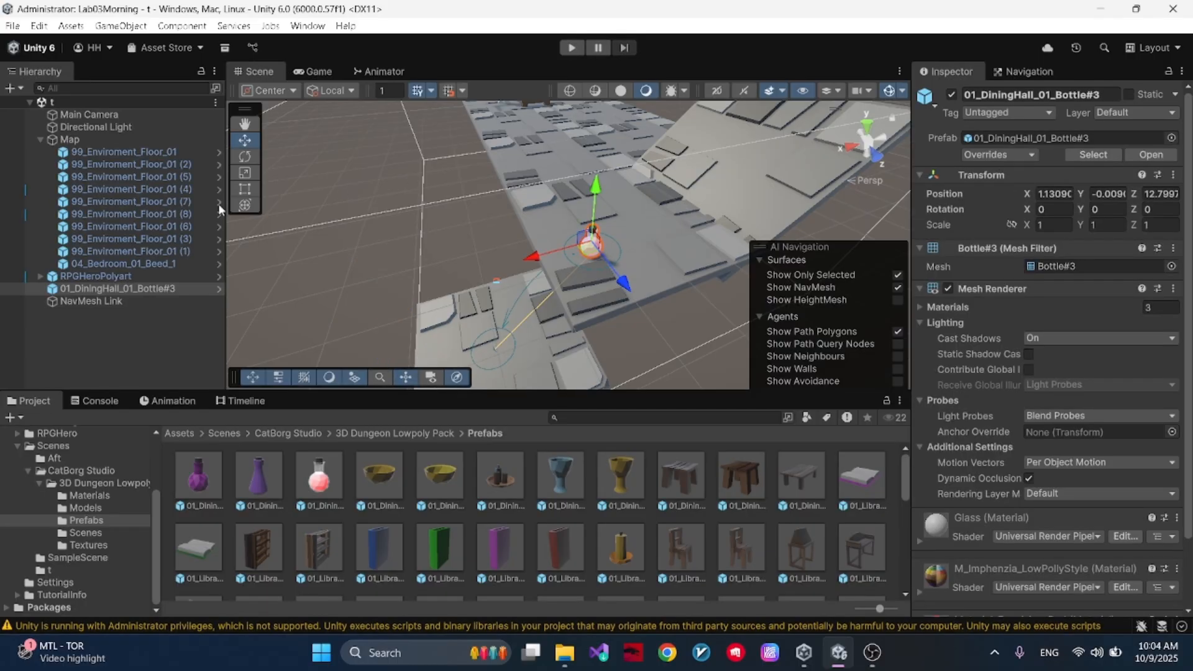
- Set the Width of the NavMesh Link to 3
{"action": "scroll", "coordinate": [1110, 467], "scroll_direction": "down", "scroll_amount": 3}
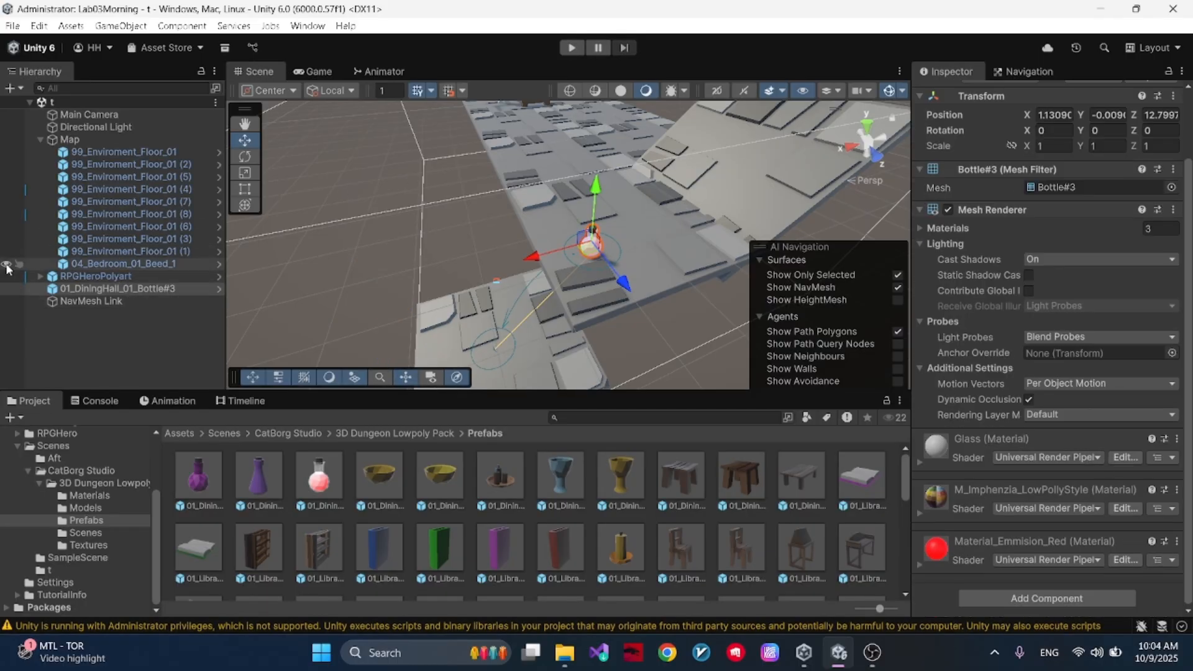
{"action": "left_click", "coordinate": [105, 301]}
{"action": "left_click", "coordinate": [1050, 424]}
{"action": "left_click_drag", "start_coordinate": [634, 258], "coordinate": [789, 242], "text": "alt"}
{"action": "left_click", "coordinate": [1085, 421]}
{"action": "type", "text": "3"}
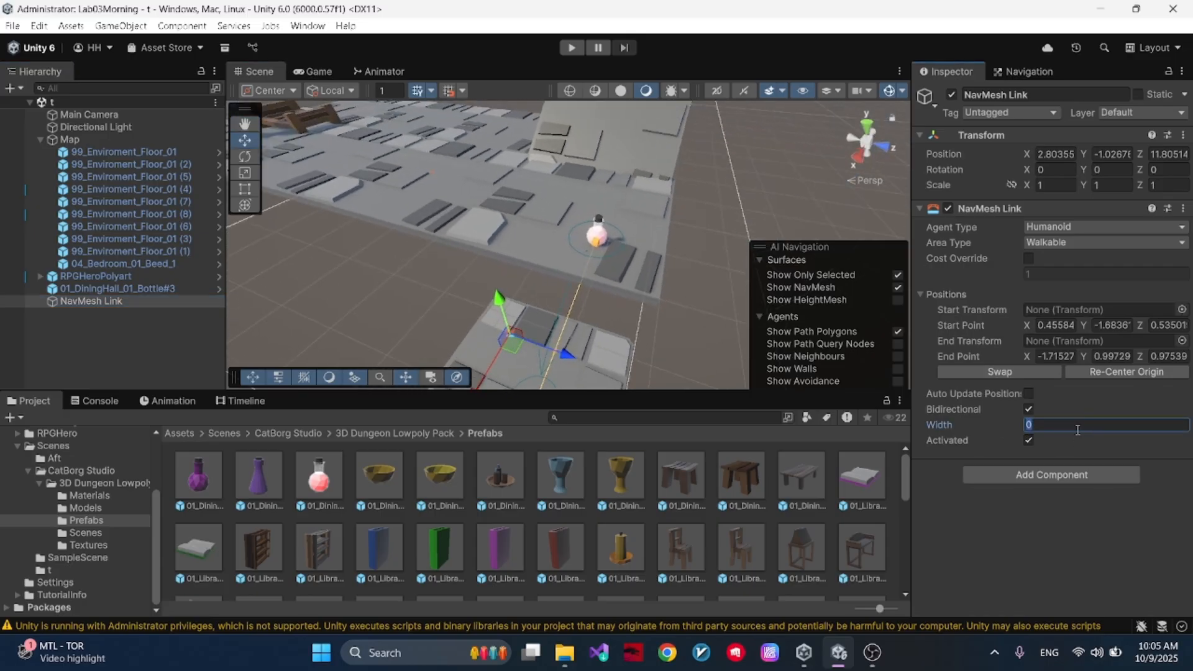
{"action": "right_click_drag", "start_coordinate": [566, 253], "coordinate": [682, 266]}
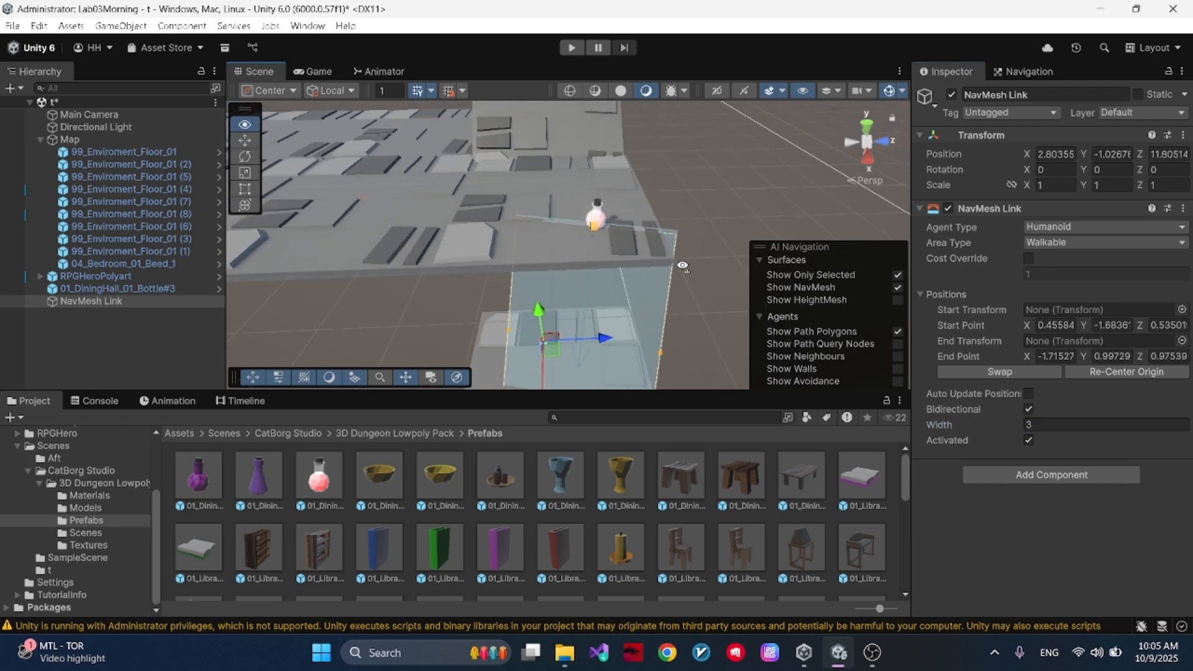
{"action": "right_click_drag", "start_coordinate": [595, 280], "coordinate": [559, 205]}
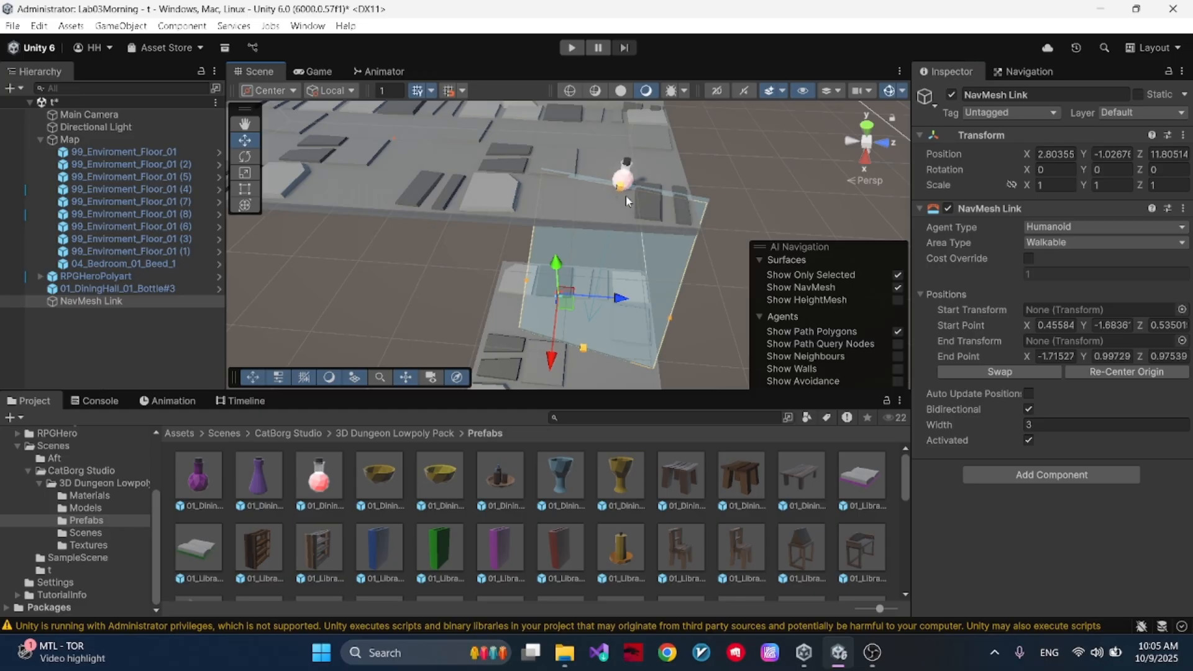
- Turn the NavMesh Link's Bidirectional option off and back on, and save the scene
{"action": "left_click", "coordinate": [1084, 427]}
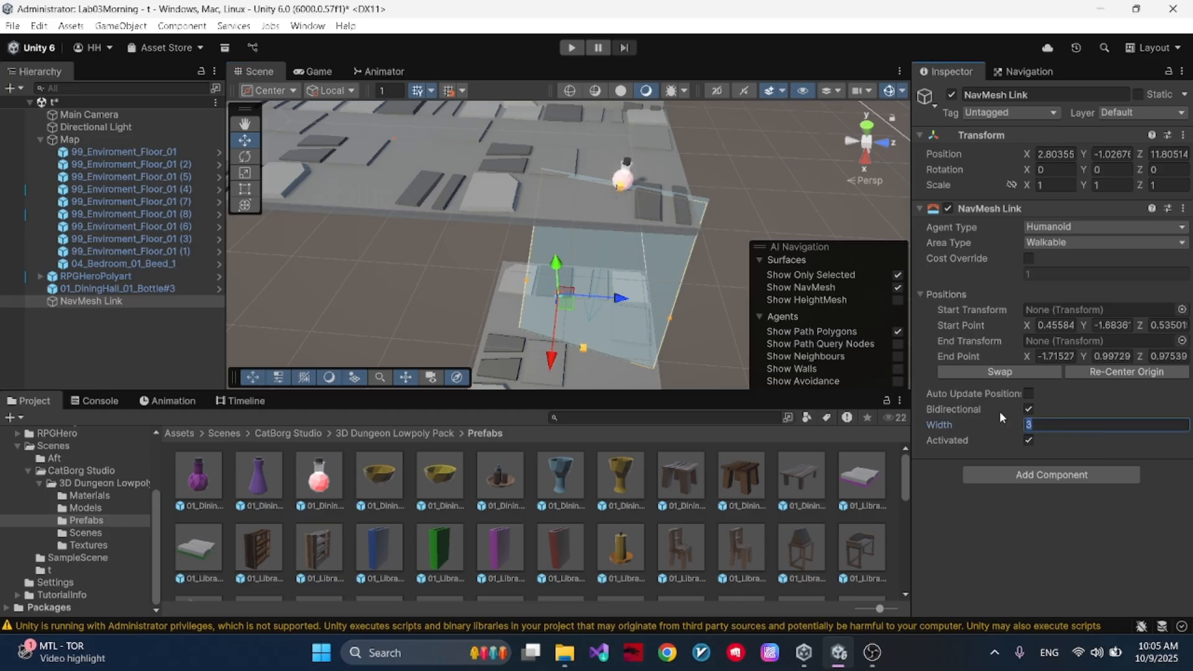
{"action": "left_click", "coordinate": [1027, 410]}
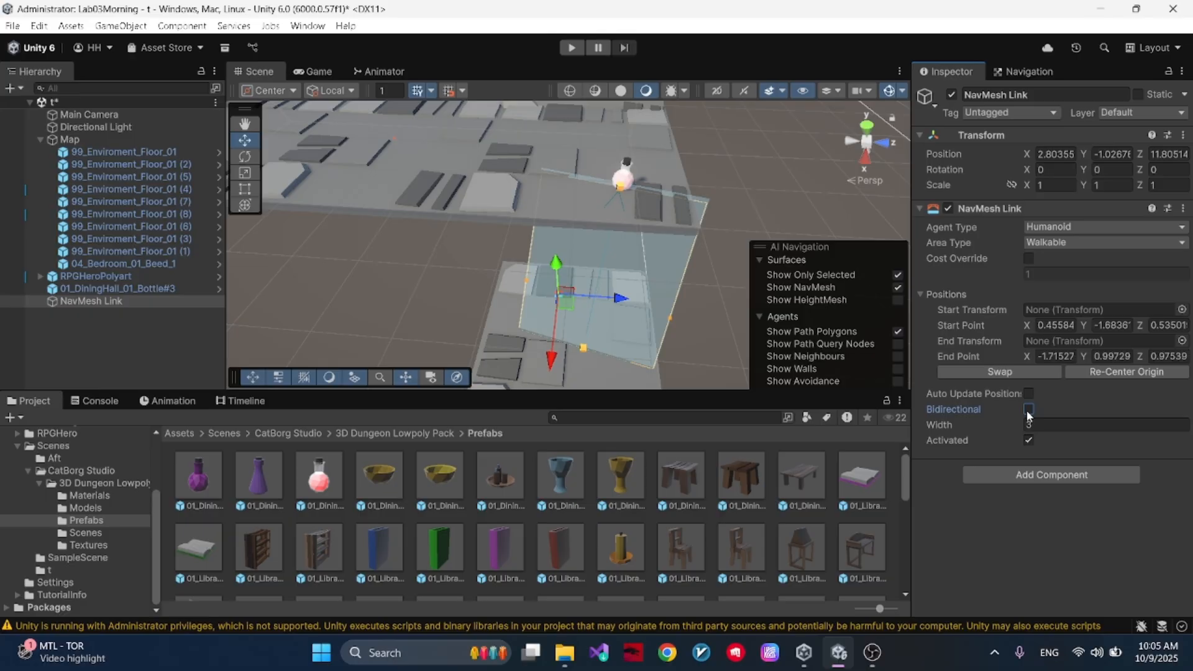
{"action": "left_click_drag", "start_coordinate": [498, 267], "coordinate": [1180, 451], "text": "alt"}
{"action": "left_click_drag", "start_coordinate": [596, 324], "coordinate": [566, 206], "text": "alt"}
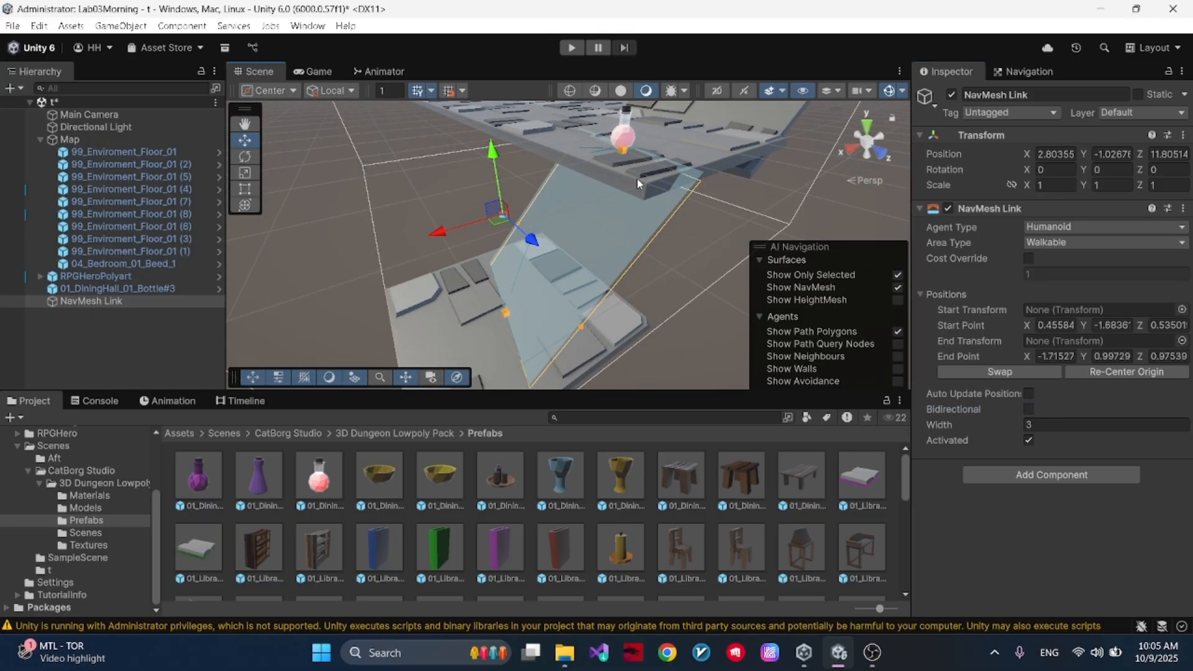
{"action": "left_click", "coordinate": [1030, 410]}
{"action": "key", "text": "ctrl+s"}
{"action": "left_click", "coordinate": [872, 666]}
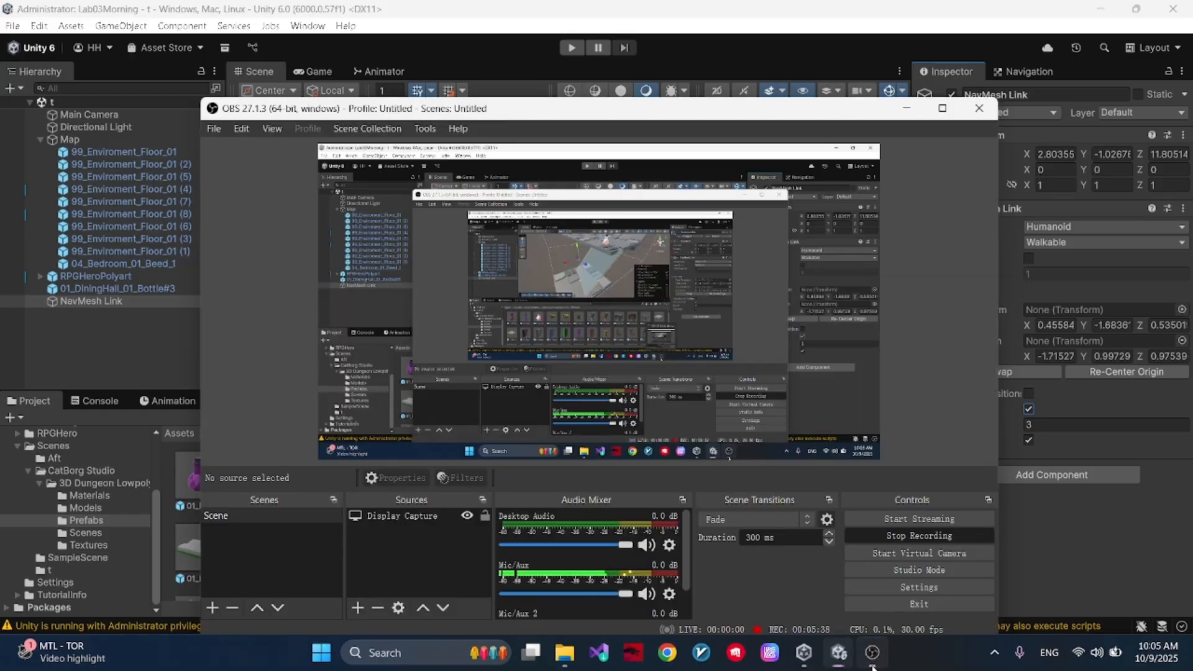
{"action": "left_click", "coordinate": [872, 667]}
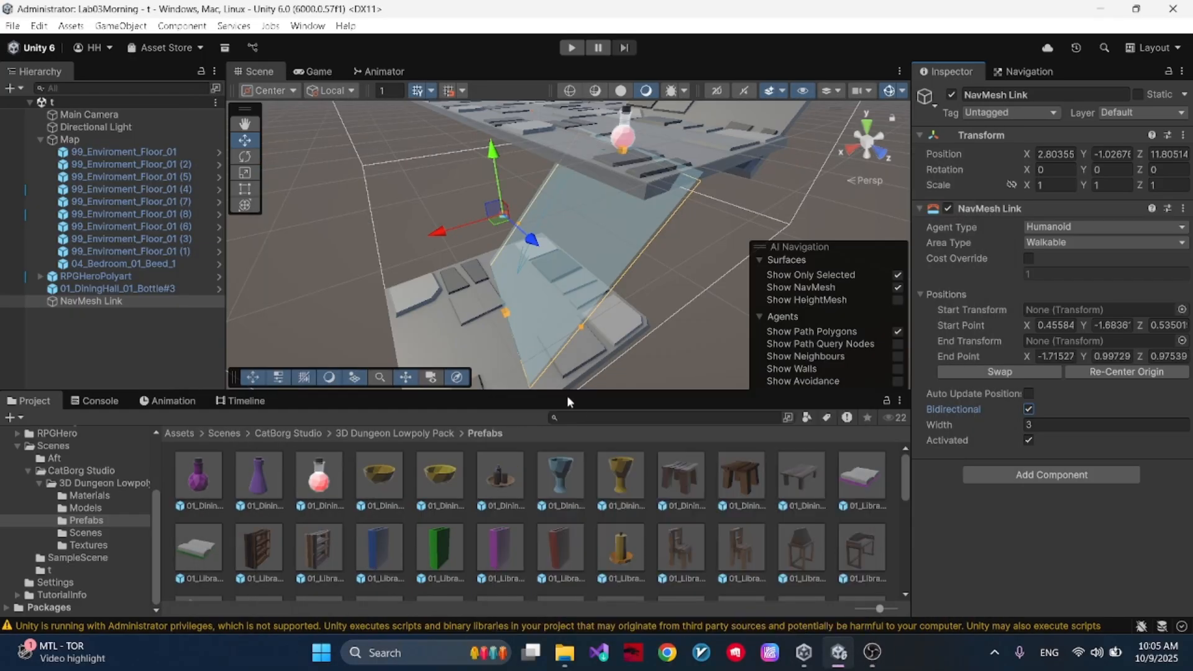
{"action": "left_click", "coordinate": [668, 292]}
{"action": "right_click", "coordinate": [670, 292]}
{"action": "left_click", "coordinate": [640, 291]}
{"action": "left_click_drag", "start_coordinate": [648, 273], "coordinate": [771, 277], "text": "alt"}
- Set the Default Area of Map's NavMesh Surface to Not Walkable and bake the NavMesh
{"action": "left_click", "coordinate": [560, 215]}
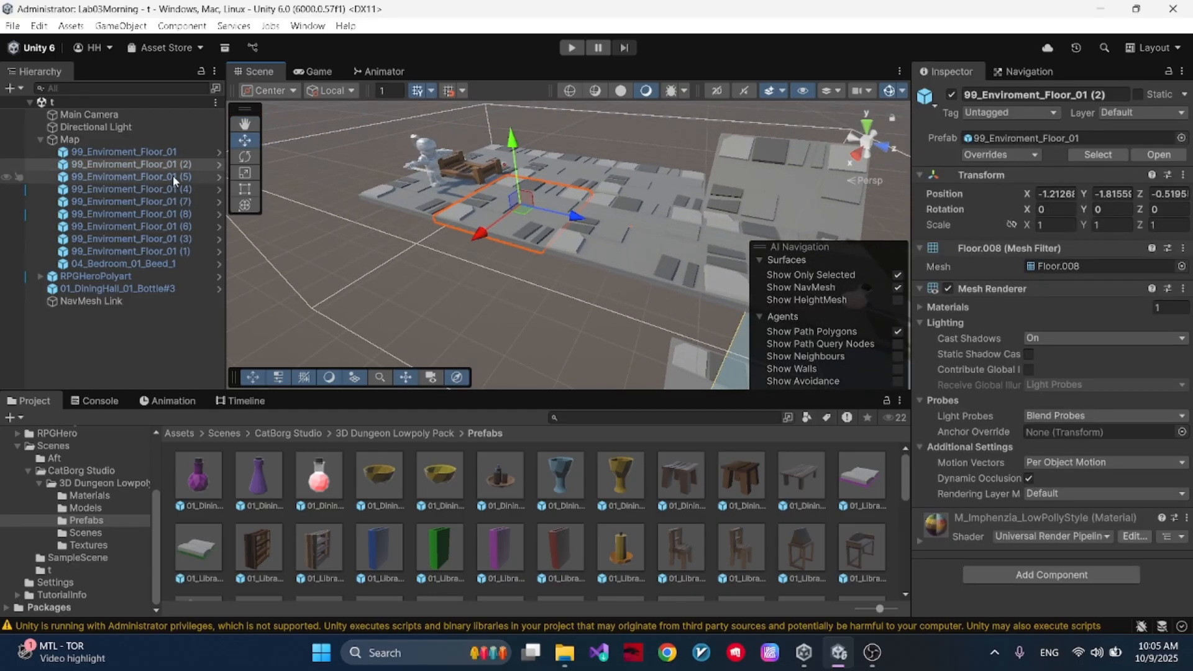
{"action": "left_click", "coordinate": [157, 145]}
{"action": "left_click_drag", "start_coordinate": [621, 200], "coordinate": [621, 280], "text": "alt"}
{"action": "scroll", "coordinate": [550, 286], "scroll_direction": "up", "scroll_amount": 4}
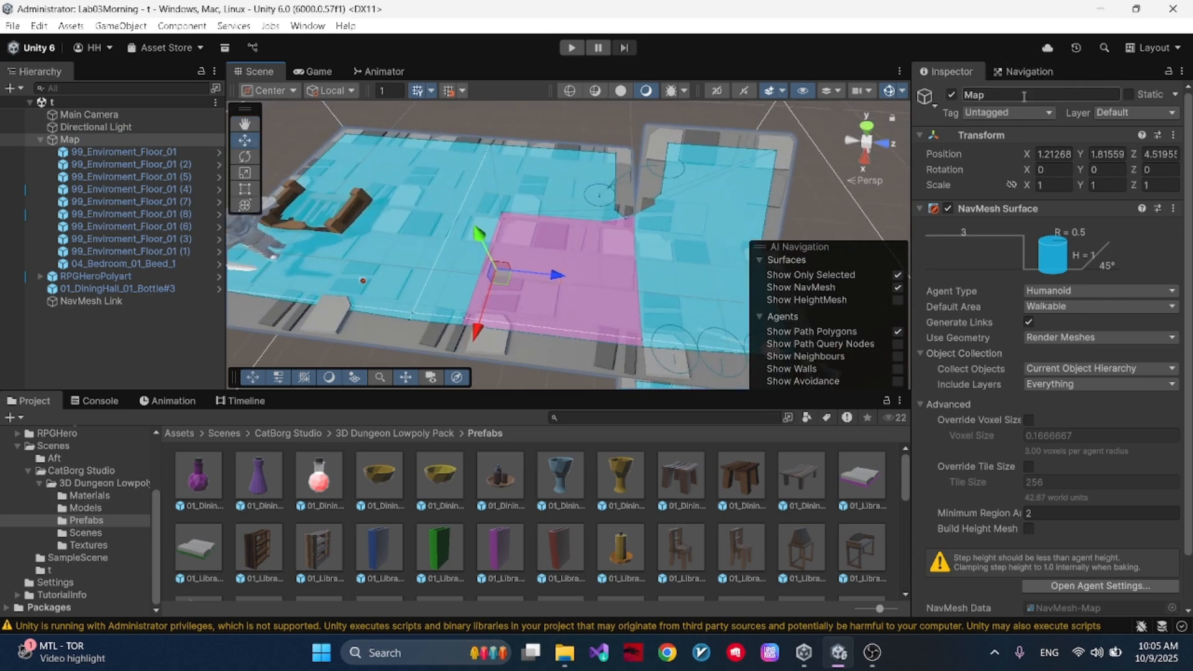
{"action": "left_click_drag", "start_coordinate": [445, 221], "coordinate": [538, 187], "text": "alt"}
{"action": "right_click_drag", "start_coordinate": [598, 200], "coordinate": [557, 189]}
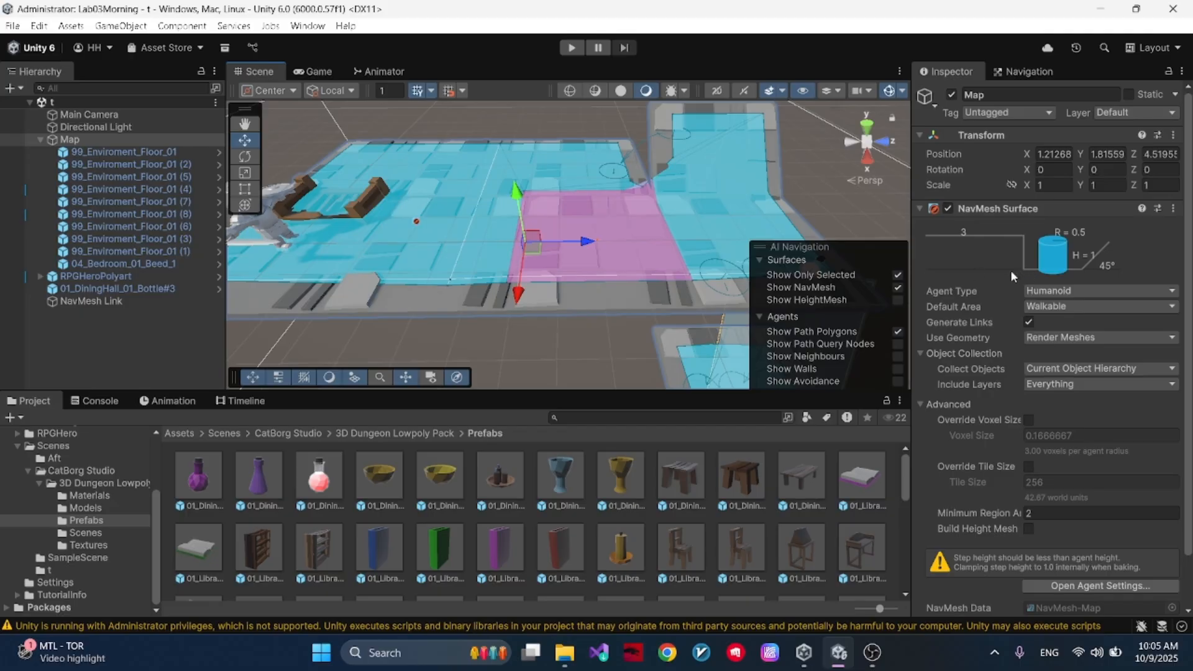
{"action": "left_click", "coordinate": [1129, 292]}
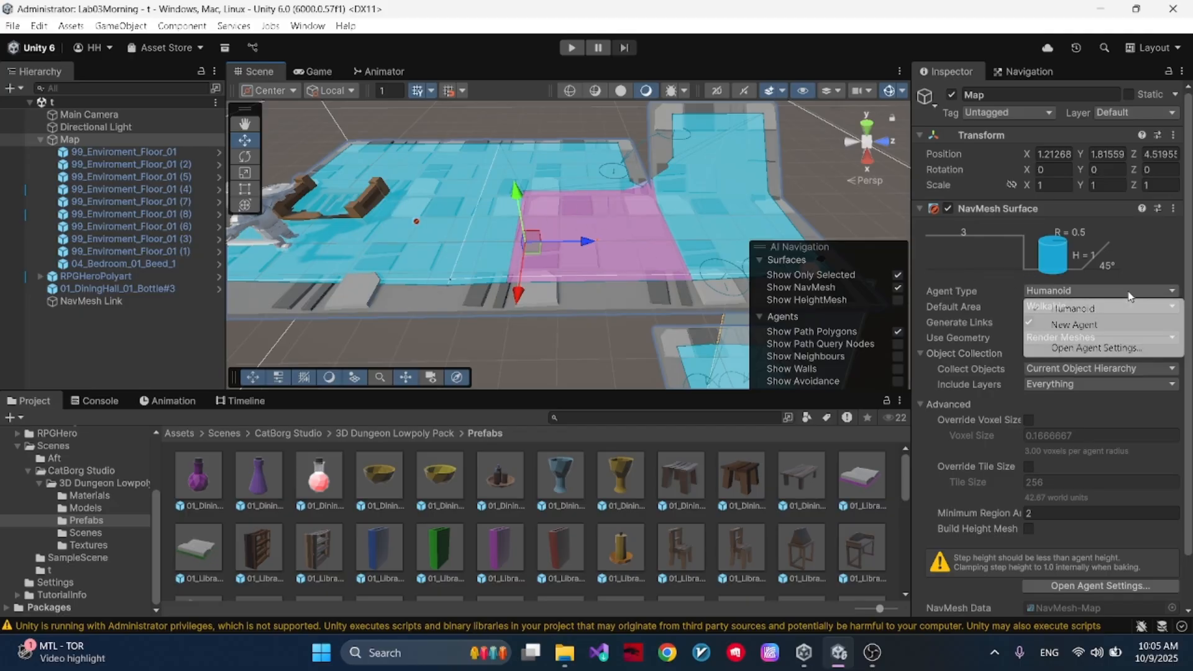
{"action": "left_click", "coordinate": [996, 285]}
{"action": "left_click", "coordinate": [1042, 306]}
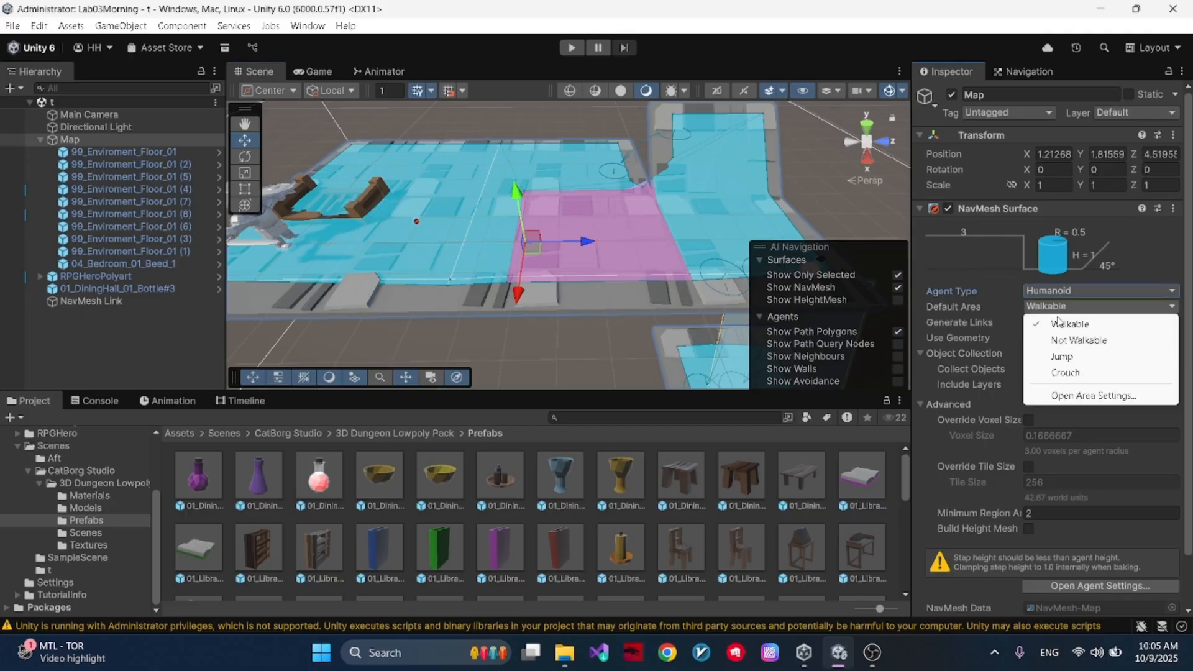
{"action": "left_click", "coordinate": [1080, 341]}
{"action": "scroll", "coordinate": [1147, 388], "scroll_direction": "down", "scroll_amount": 2}
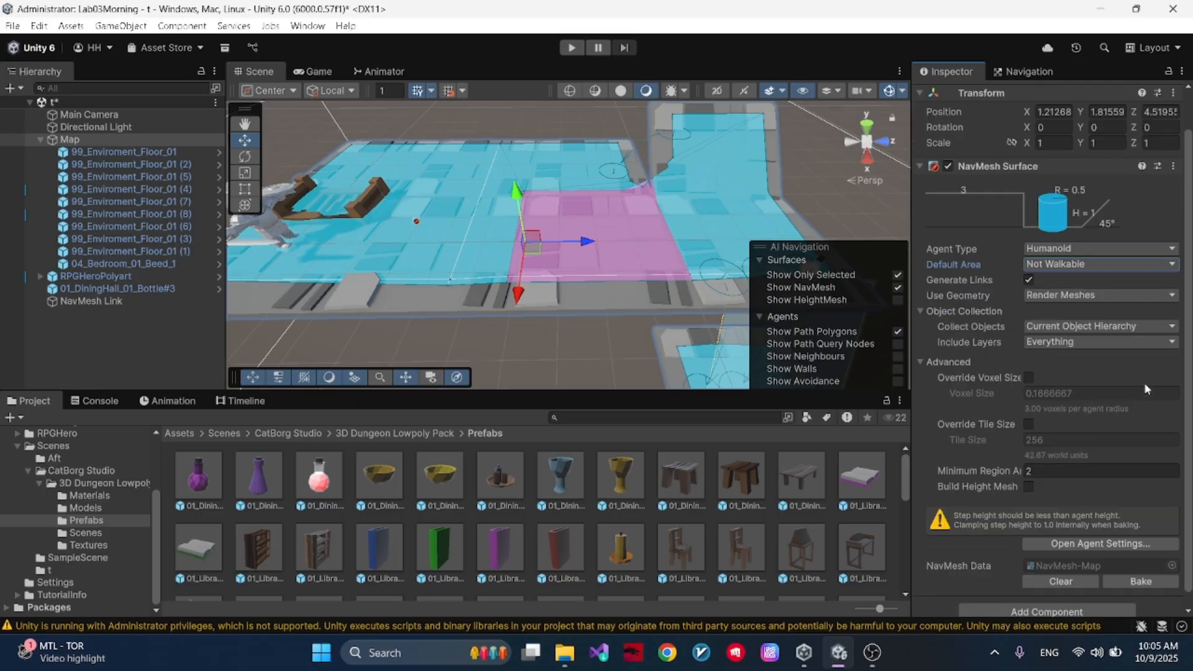
{"action": "left_click", "coordinate": [1126, 580]}
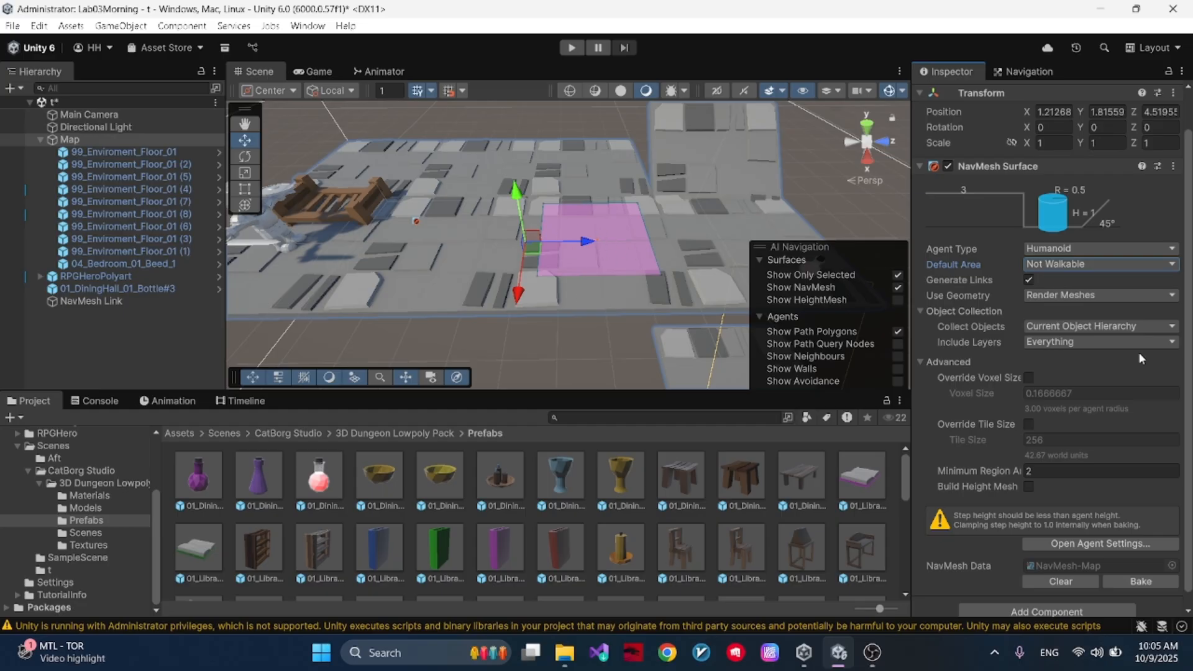
- Set the Default Area of Map's NavMesh Surface to Walkable and rebake the NavMesh
{"action": "left_click", "coordinate": [1091, 269]}
{"action": "left_click", "coordinate": [1066, 275]}
{"action": "scroll", "coordinate": [1147, 599], "scroll_direction": "down", "scroll_amount": 1}
{"action": "left_click", "coordinate": [1142, 568]}
- Add a NavMesh Modifier to 99_Enviroment_Floor_01 (7) with Override Area enabled and the Area Type set to Jump
{"action": "left_click", "coordinate": [598, 266]}
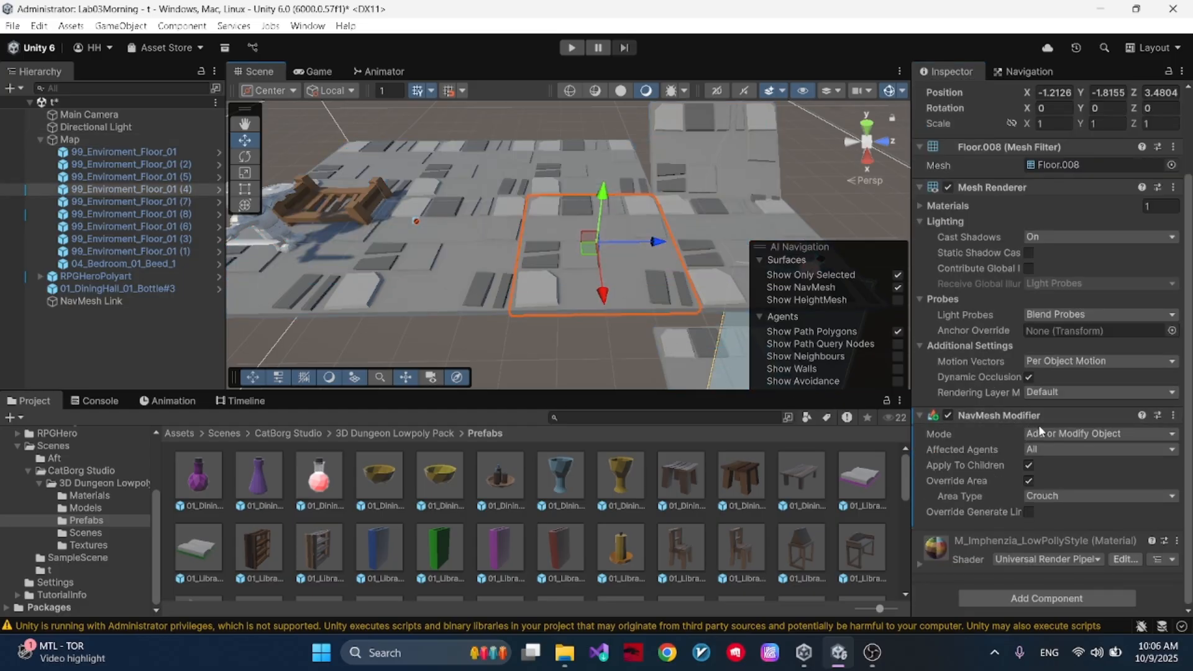
{"action": "left_click", "coordinate": [131, 201]}
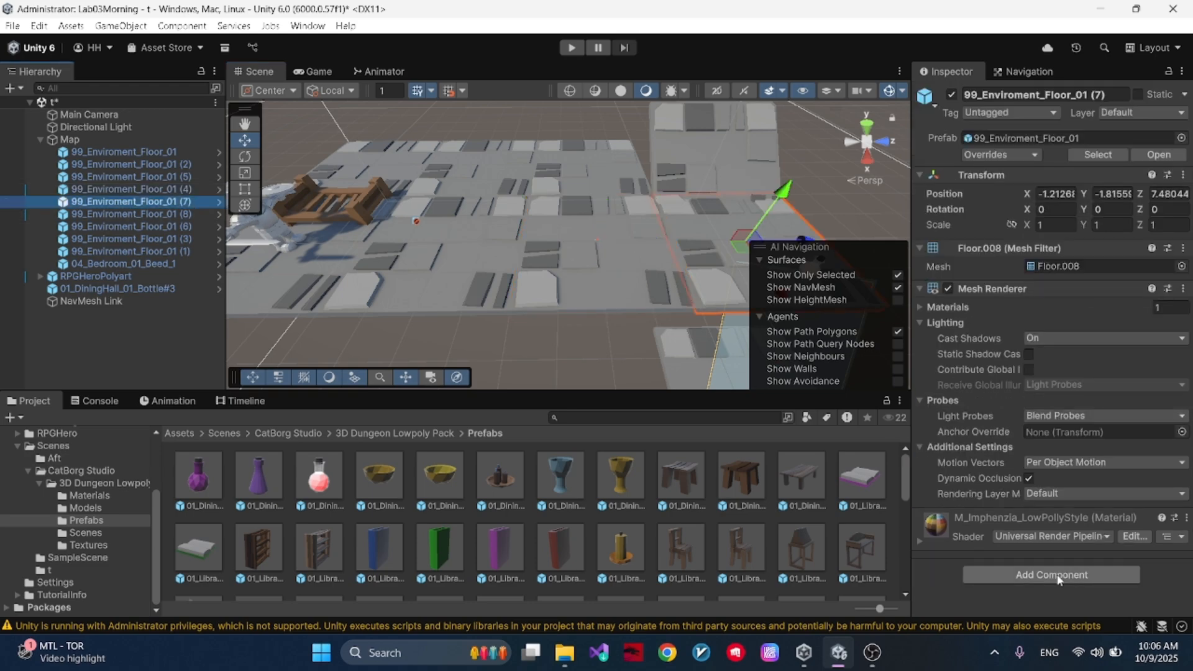
{"action": "left_click", "coordinate": [1055, 568]}
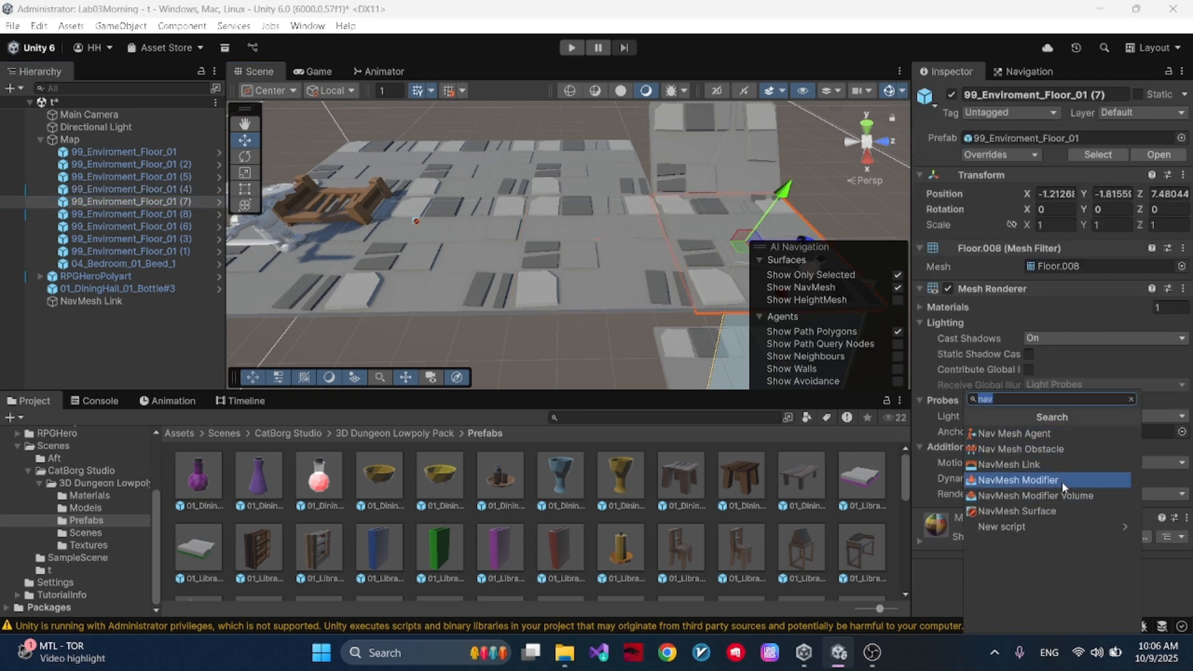
{"action": "left_click", "coordinate": [1031, 480]}
{"action": "left_click", "coordinate": [1029, 496]}
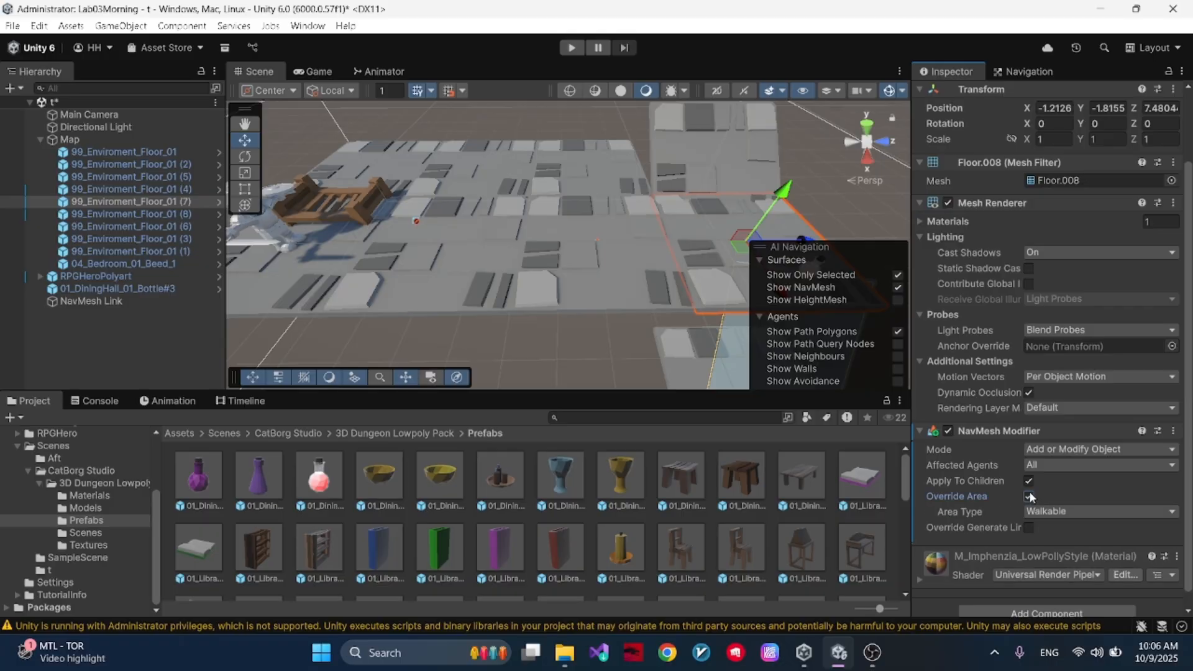
{"action": "left_click", "coordinate": [1053, 512]}
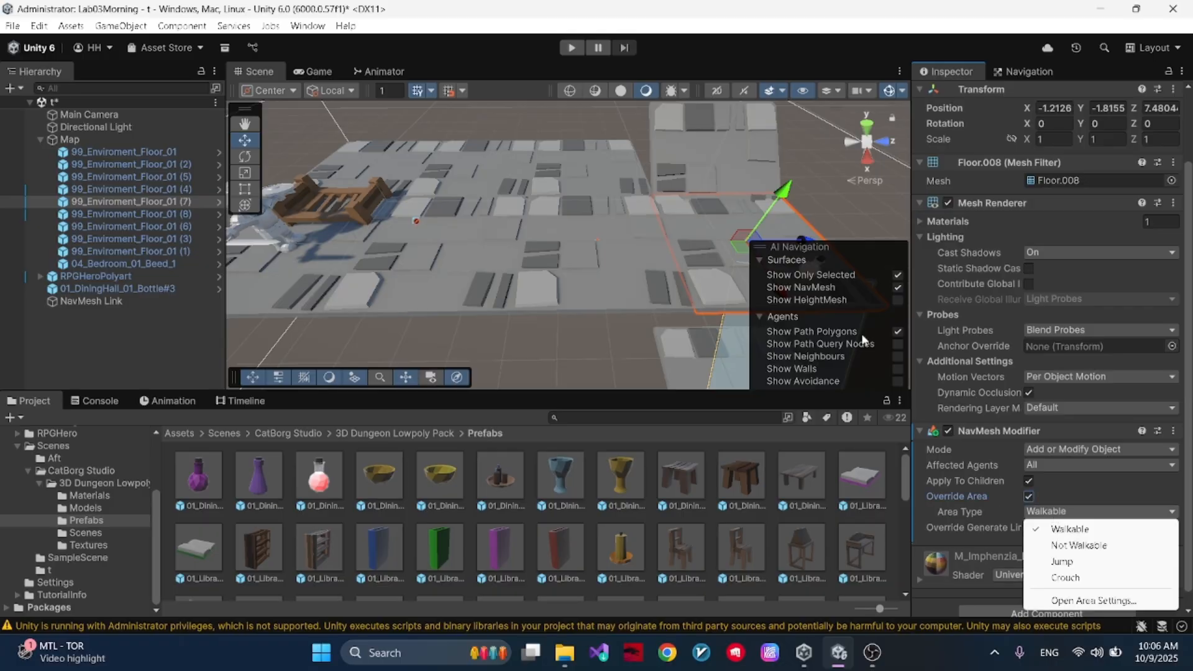
{"action": "left_click", "coordinate": [1063, 562]}
- Rebake the NavMesh Surface of Map to include the Jump floor tile
{"action": "left_click", "coordinate": [97, 139]}
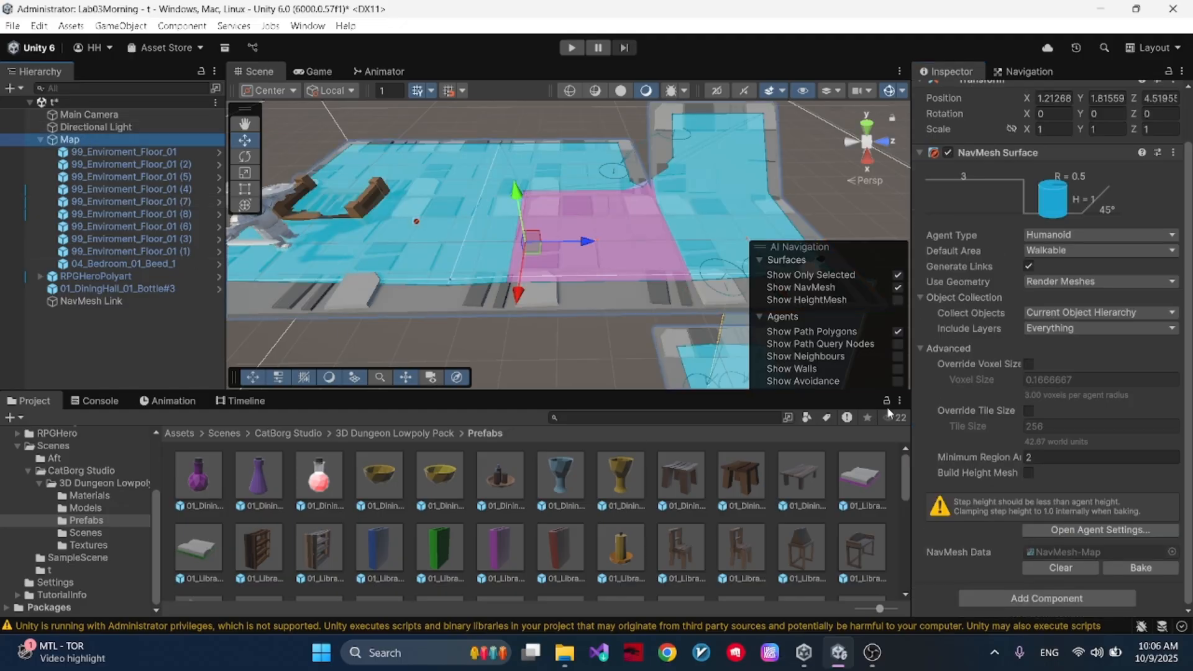
{"action": "left_click", "coordinate": [1140, 567]}
{"action": "left_click_drag", "start_coordinate": [469, 218], "coordinate": [485, 213], "text": "alt"}
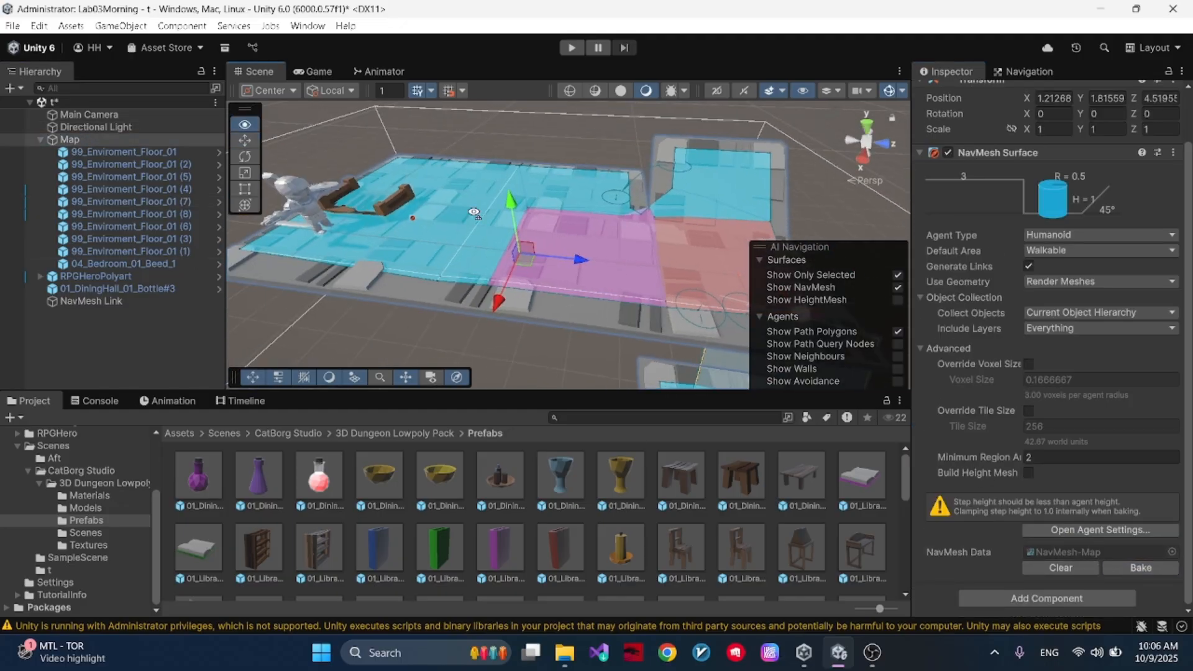
- Check the Area Type choices in the NavMesh Modifier of 99_Enviroment_Floor_01 (4) and pick Crouch
{"action": "right_click_drag", "start_coordinate": [483, 213], "coordinate": [528, 214]}
{"action": "left_click", "coordinate": [675, 240]}
{"action": "left_click", "coordinate": [603, 256]}
{"action": "scroll", "coordinate": [1124, 603], "scroll_direction": "down", "scroll_amount": 3}
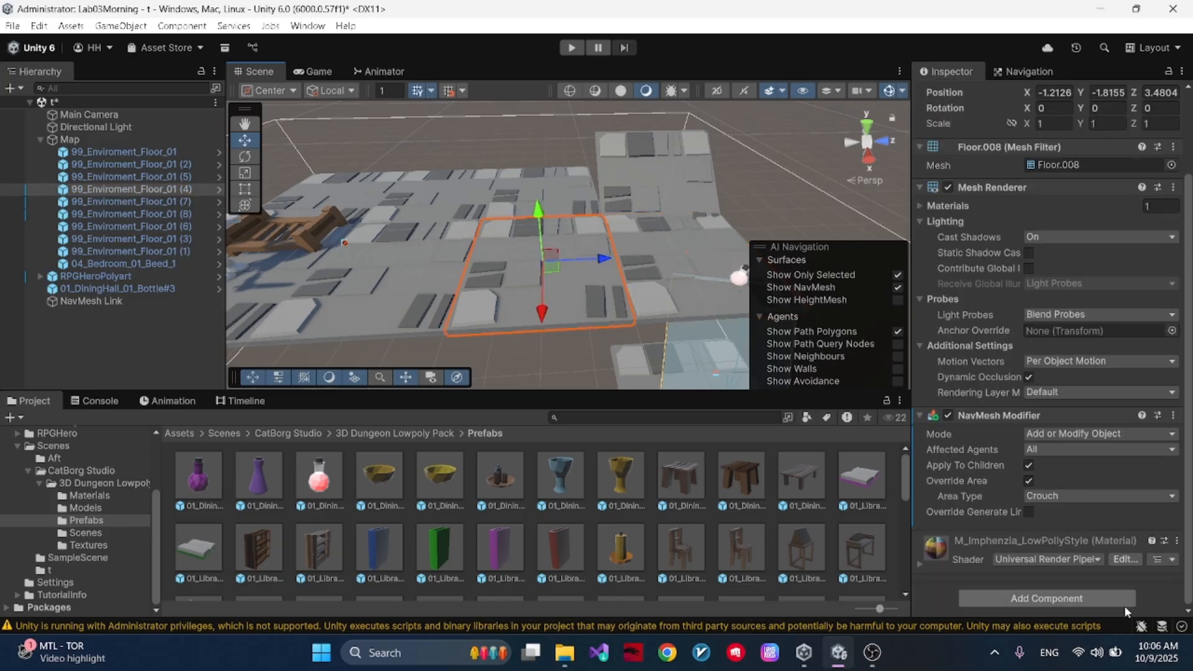
{"action": "left_click", "coordinate": [1105, 496]}
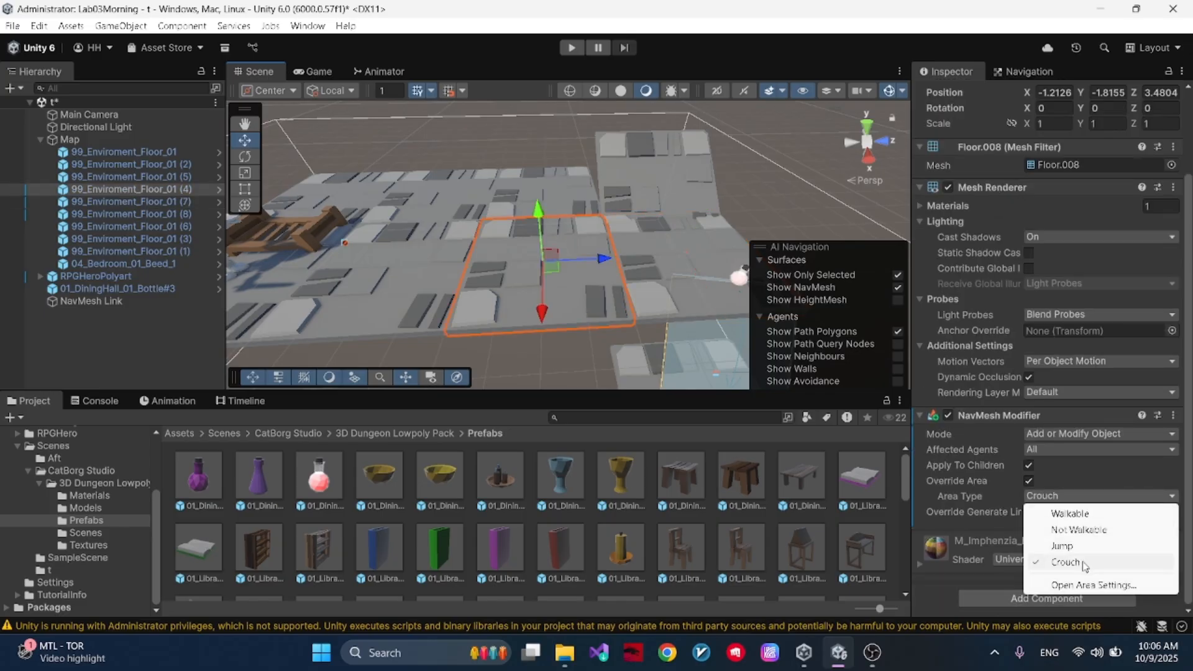
{"action": "left_click", "coordinate": [1084, 562]}
- Review the navigation area names and costs alongside the baked NavMesh of Map
{"action": "left_click", "coordinate": [70, 140]}
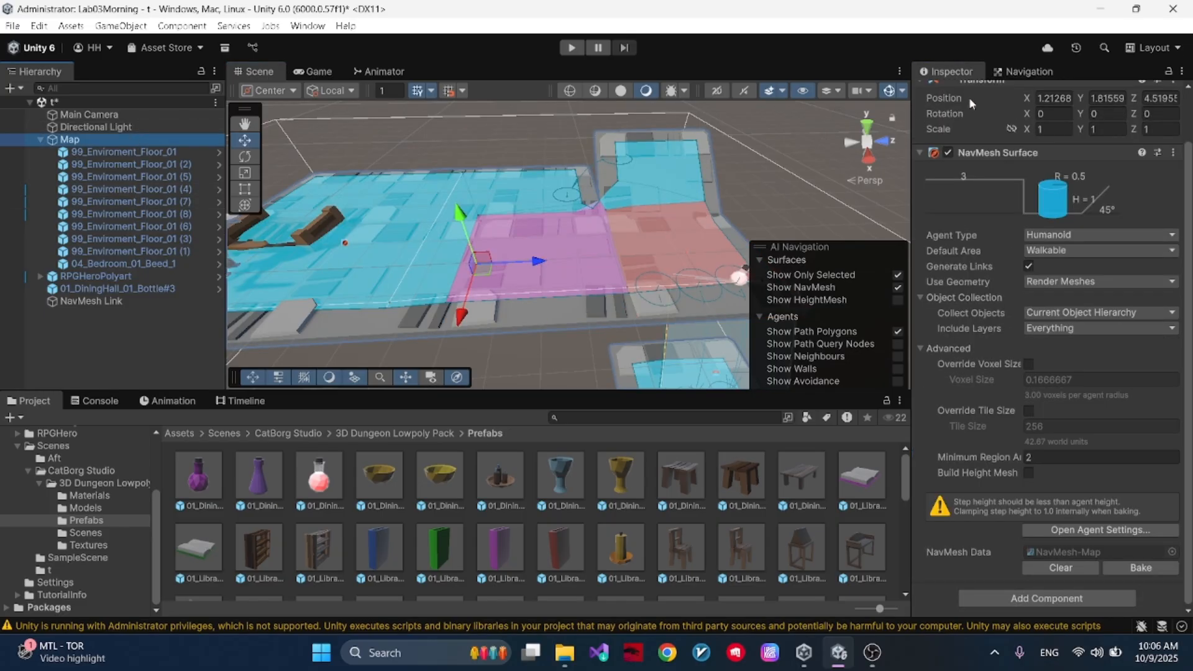
{"action": "left_click", "coordinate": [1024, 72]}
{"action": "left_click", "coordinate": [1069, 96]}
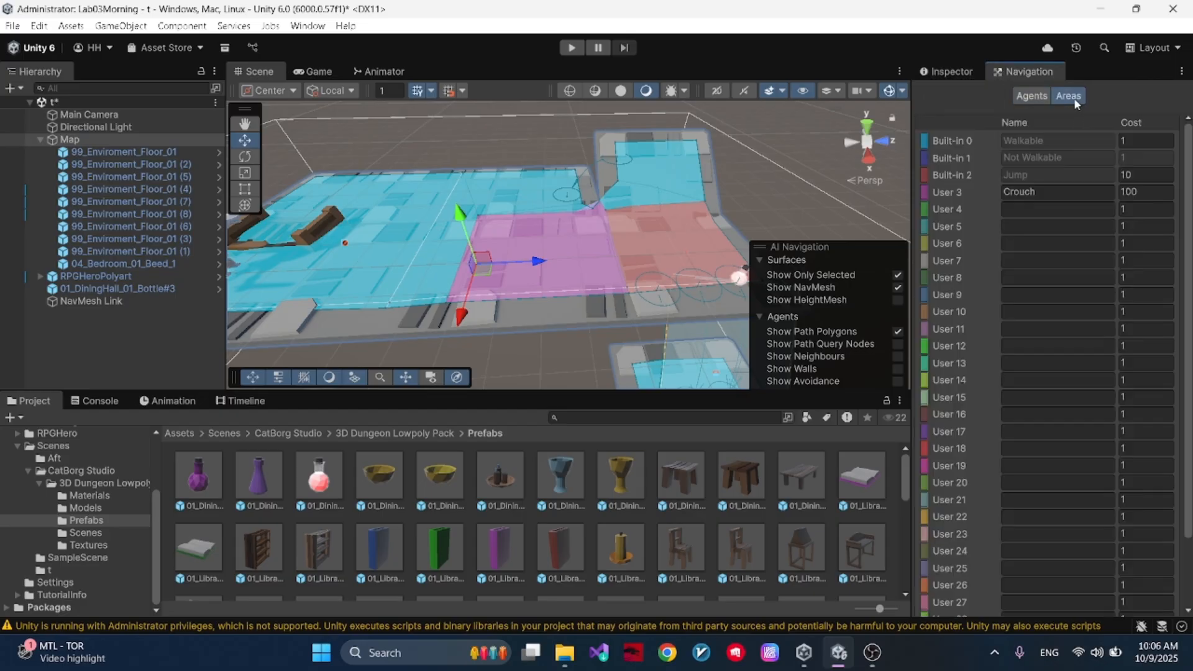
{"action": "left_click", "coordinate": [1028, 212]}
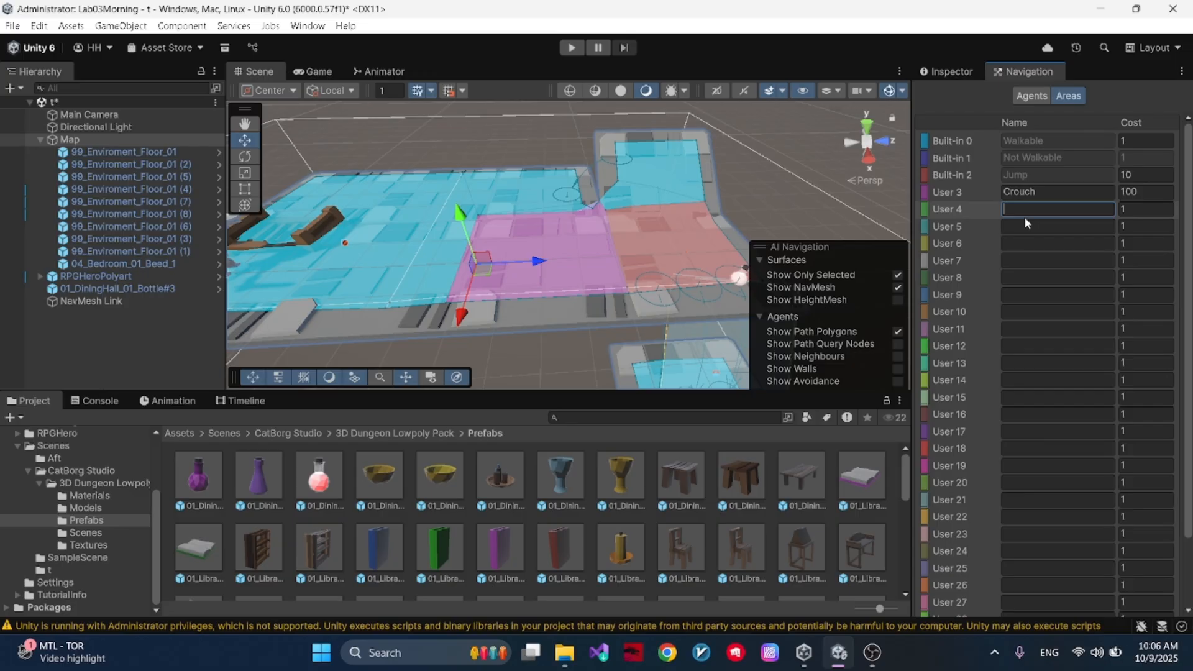
{"action": "left_click", "coordinate": [1077, 158]}
{"action": "right_click_drag", "start_coordinate": [690, 186], "coordinate": [622, 188]}
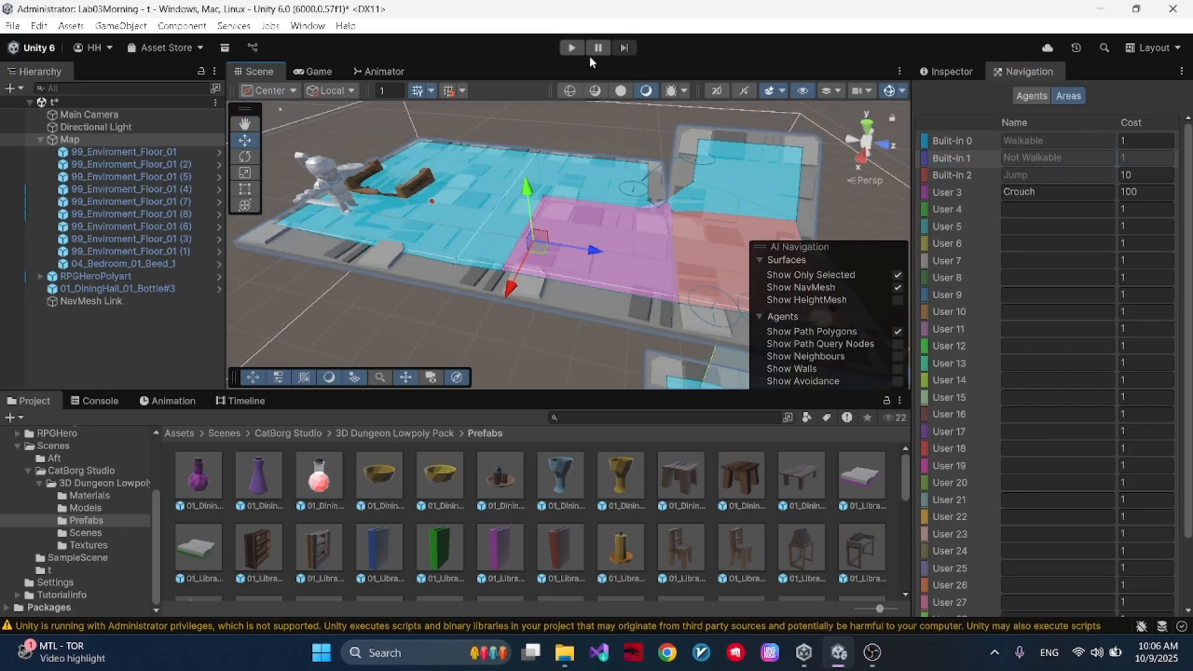
- Play-test the hero following the bottle from the Jump tile onto the Crouch tile, and stop the game
{"action": "left_click", "coordinate": [571, 47]}
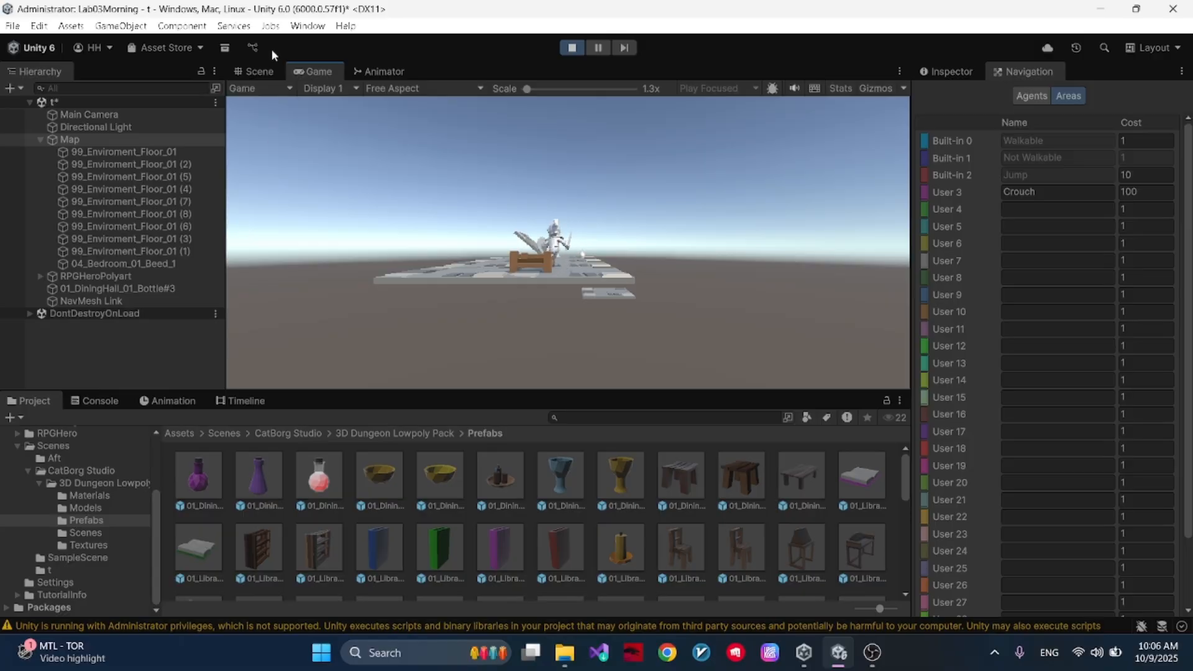
{"action": "left_click", "coordinate": [264, 68]}
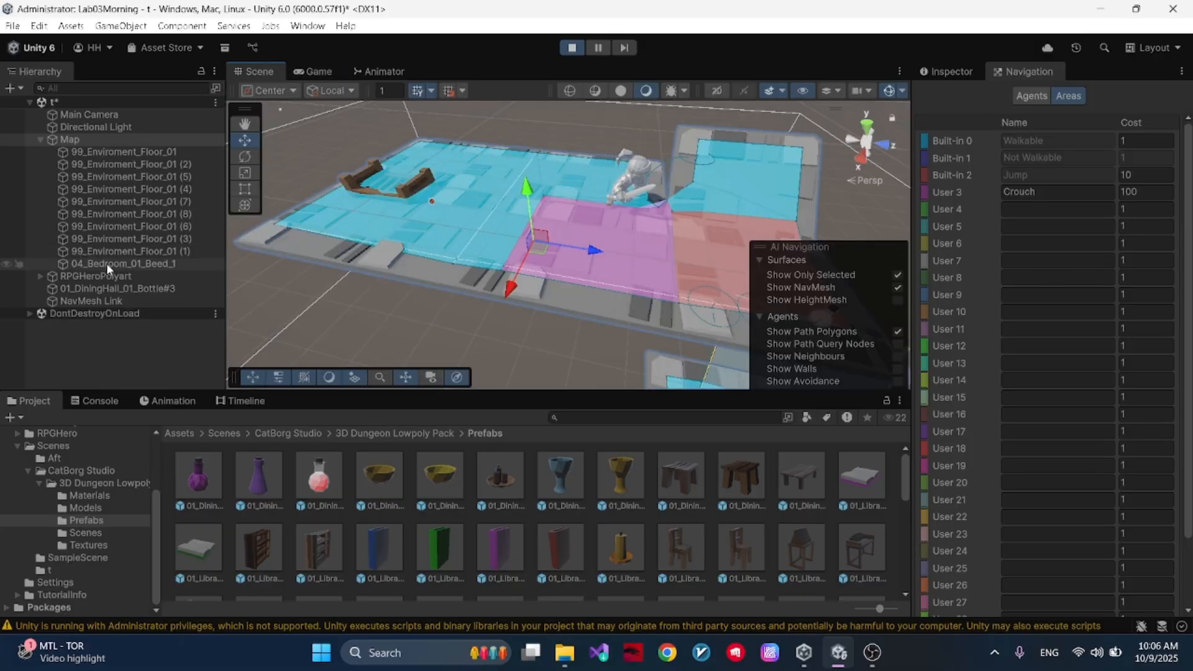
{"action": "right_click_drag", "start_coordinate": [248, 282], "coordinate": [307, 298]}
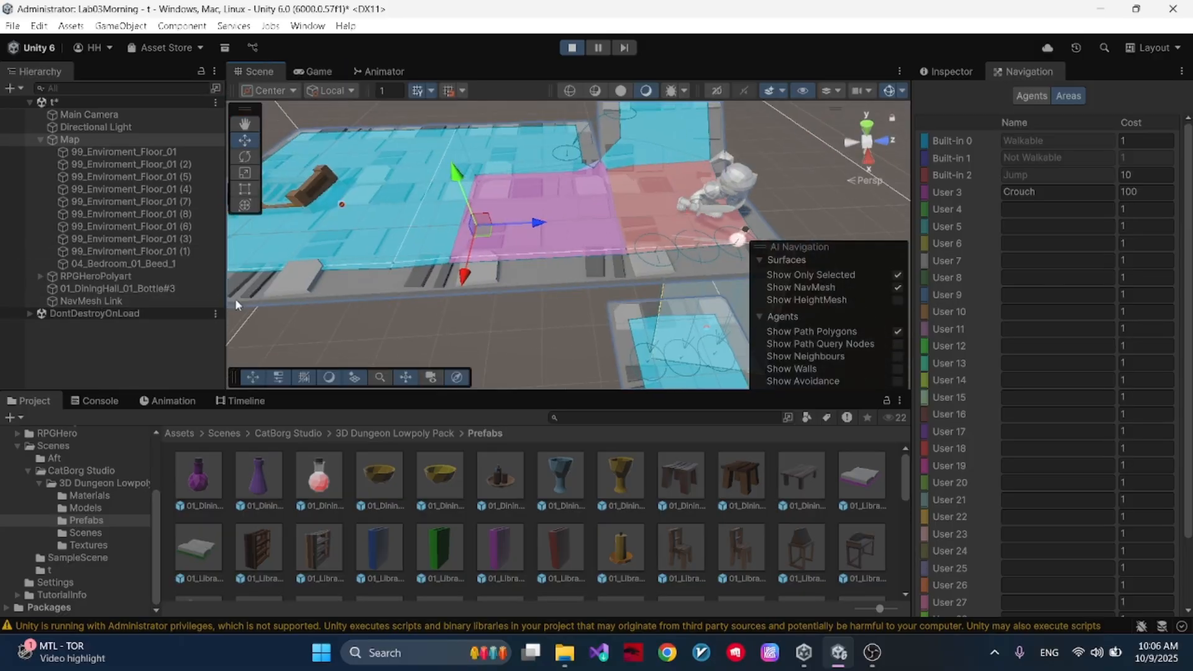
{"action": "double_click", "coordinate": [168, 289]}
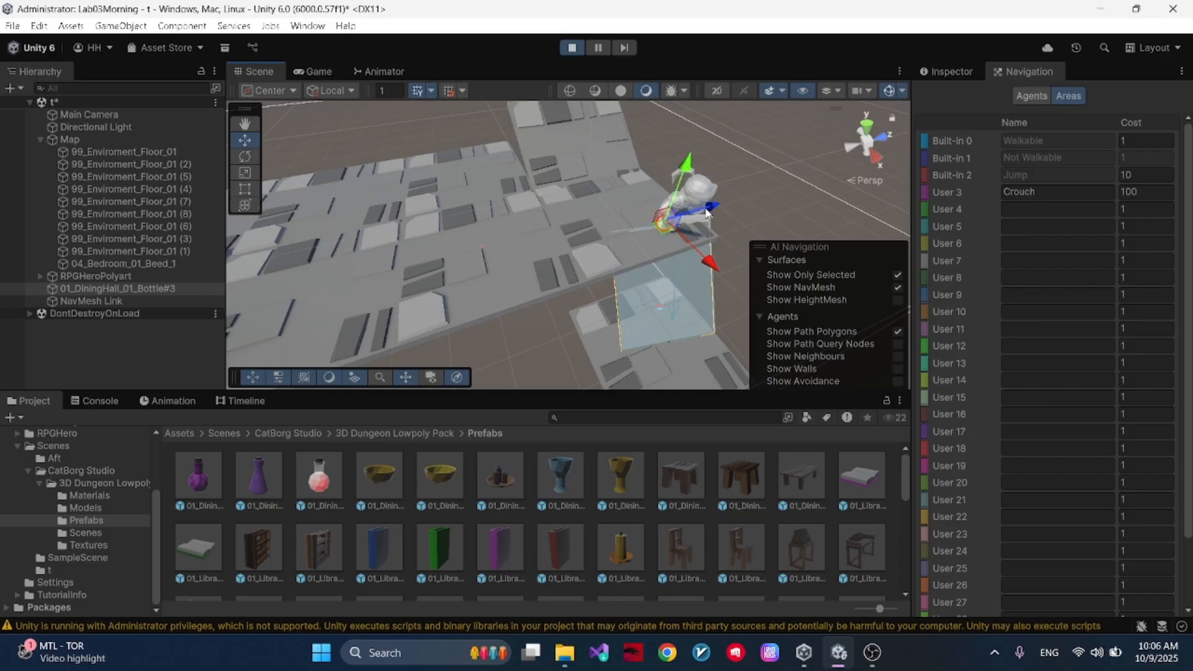
{"action": "left_click", "coordinate": [70, 139]}
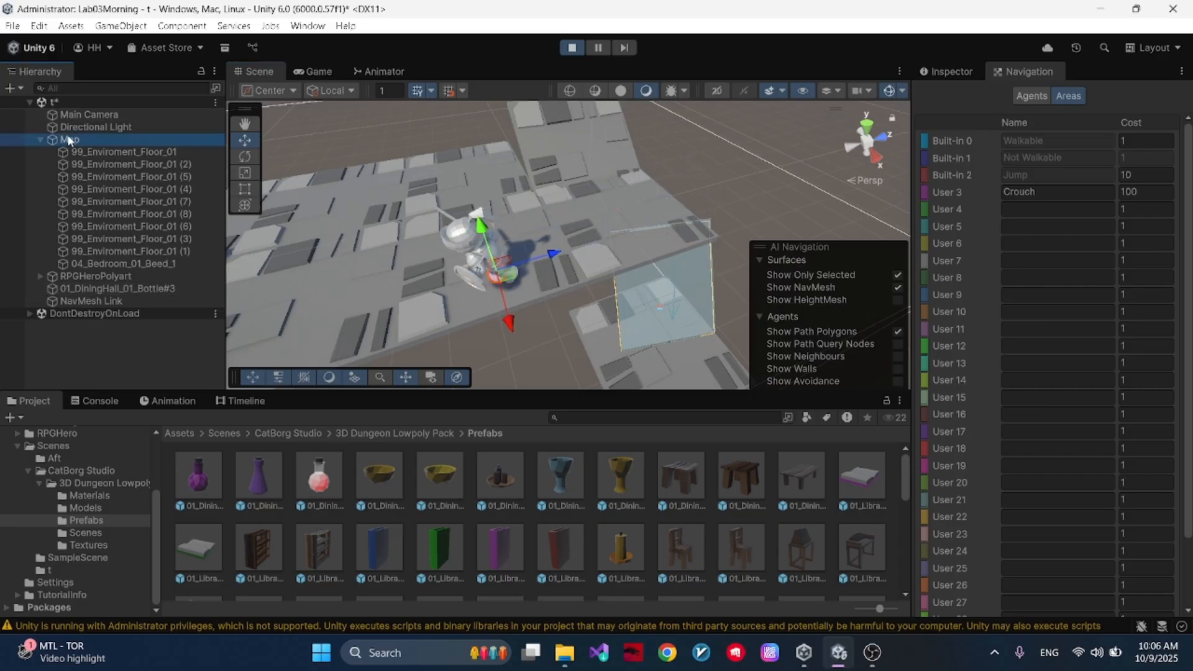
{"action": "left_click", "coordinate": [572, 49]}
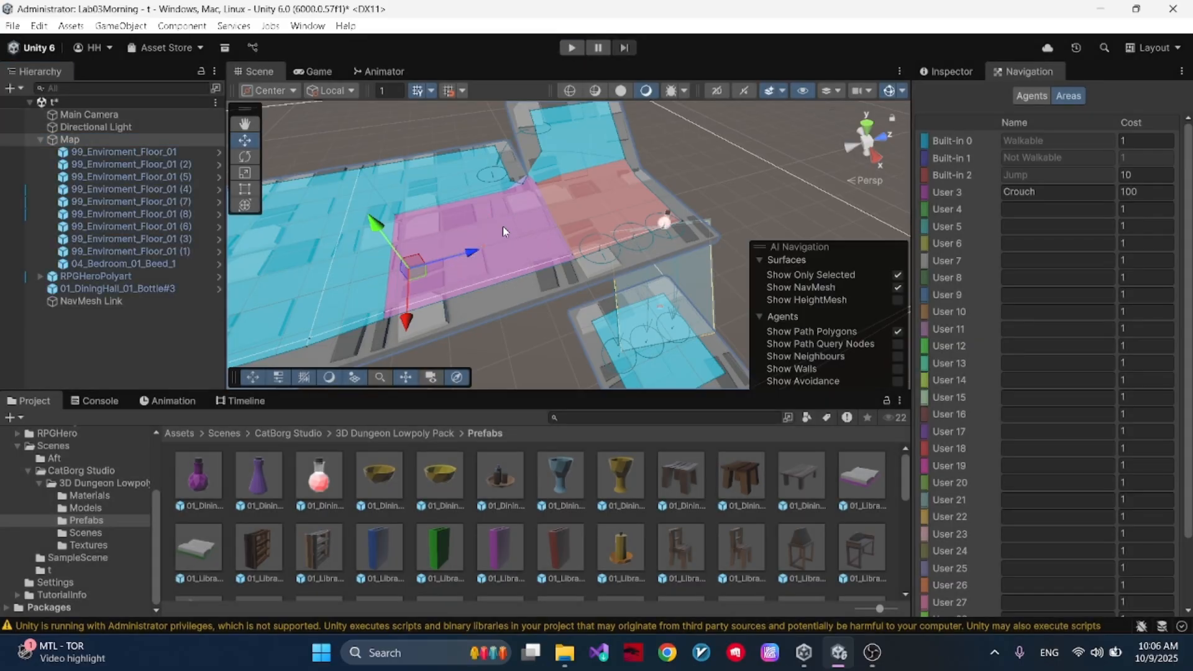
- Examine the Crouch tile and its neighbouring walkable tile against the baked NavMesh of Map and the Crouch area cost
{"action": "left_click", "coordinate": [1080, 195]}
{"action": "right_click_drag", "start_coordinate": [590, 194], "coordinate": [452, 168]}
{"action": "left_click", "coordinate": [605, 145]}
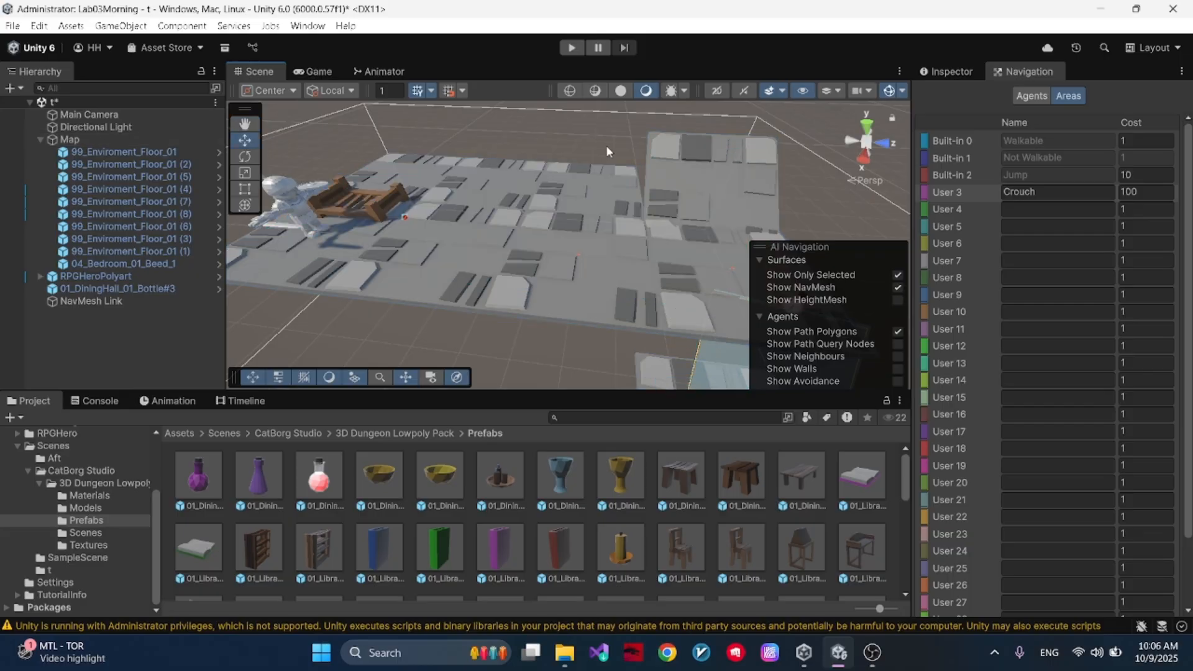
{"action": "left_click", "coordinate": [583, 289]}
{"action": "left_click", "coordinate": [122, 139]}
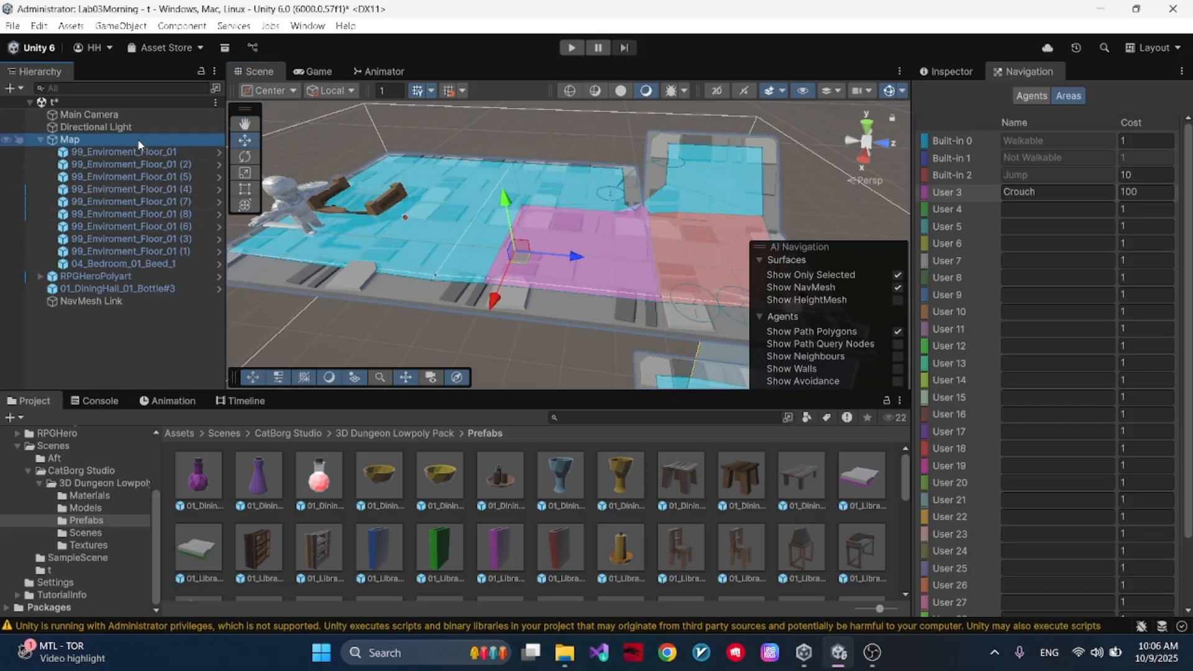
{"action": "right_click_drag", "start_coordinate": [577, 244], "coordinate": [497, 227]}
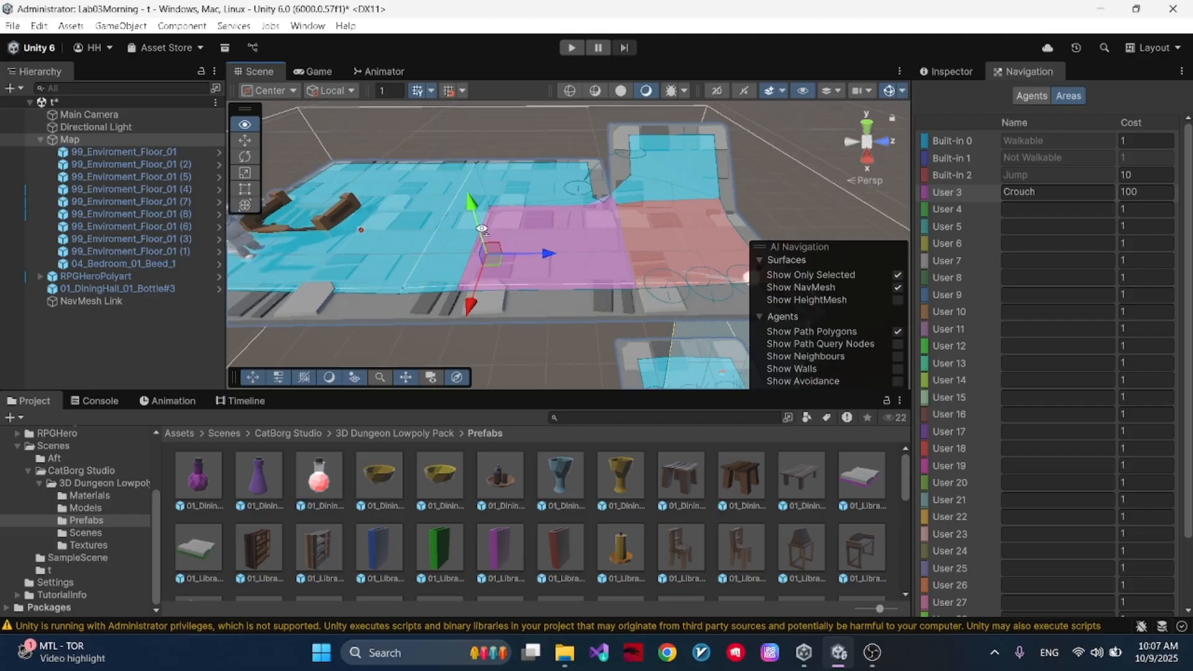
{"action": "left_click", "coordinate": [542, 269]}
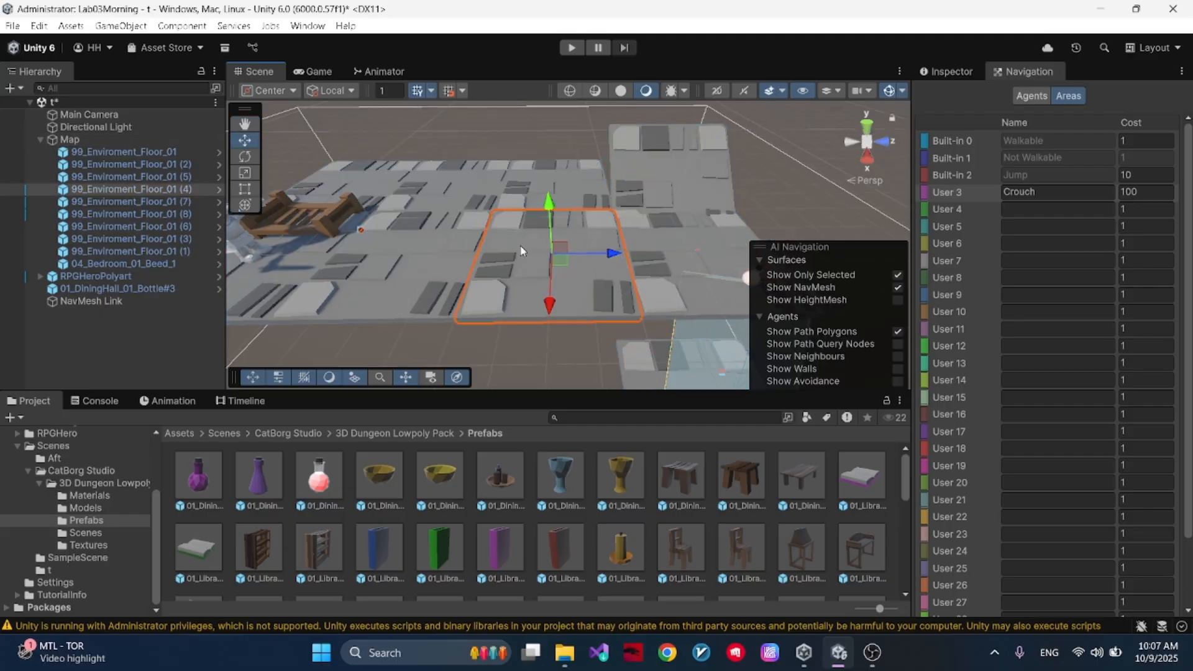
{"action": "left_click", "coordinate": [151, 141]}
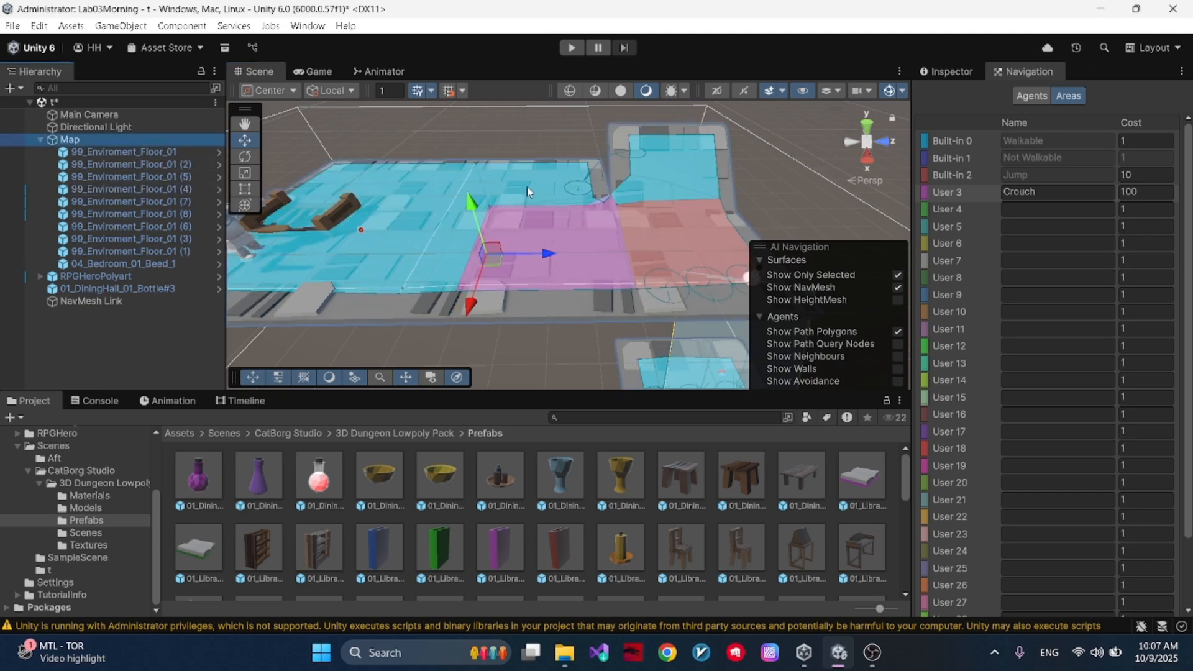
{"action": "left_click", "coordinate": [577, 225]}
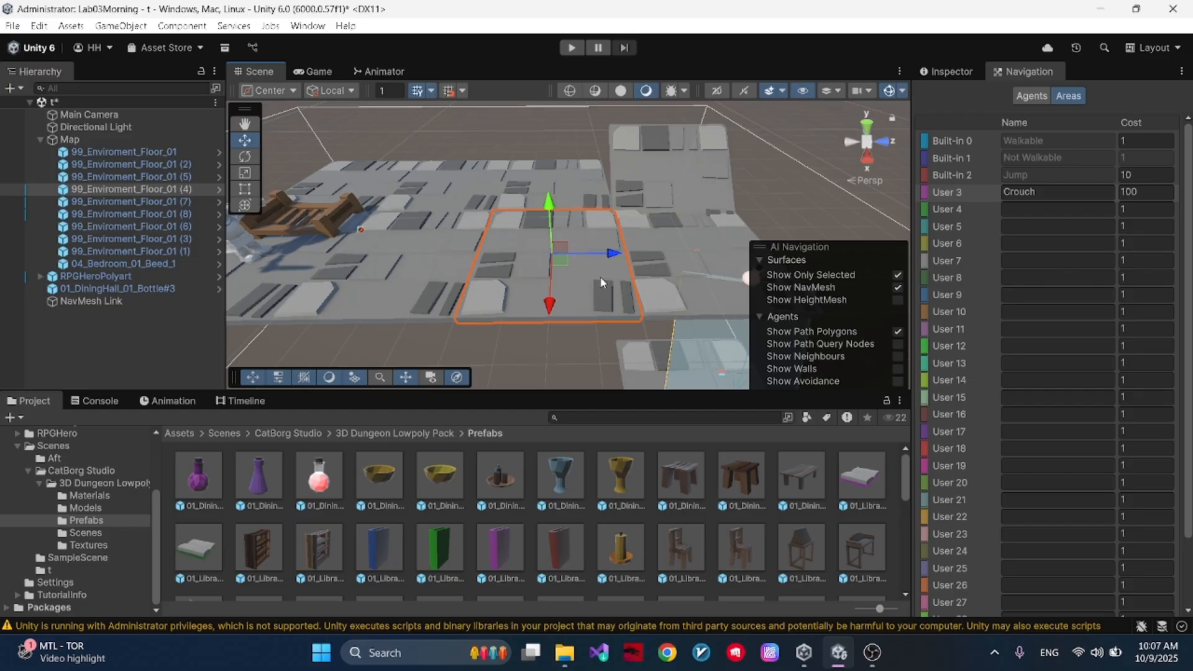
{"action": "left_click", "coordinate": [412, 284]}
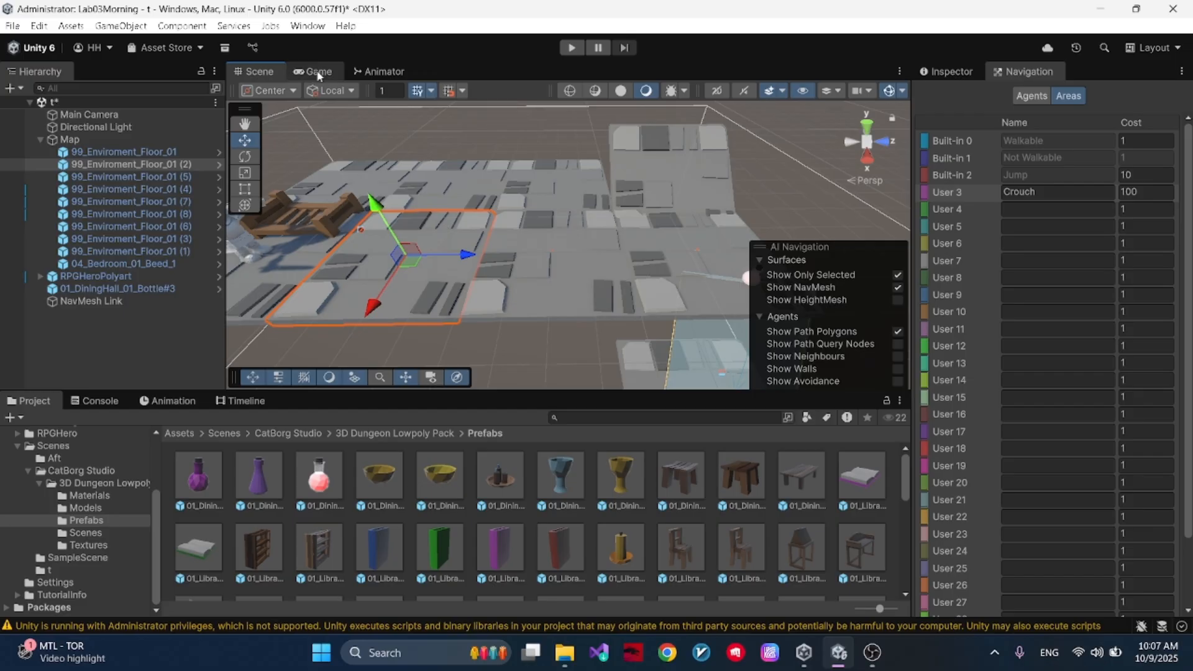
- Play-test the hero's route back to the bottle moved near the bed, with Map's NavMesh displayed, and stop the game
{"action": "left_click", "coordinate": [582, 48]}
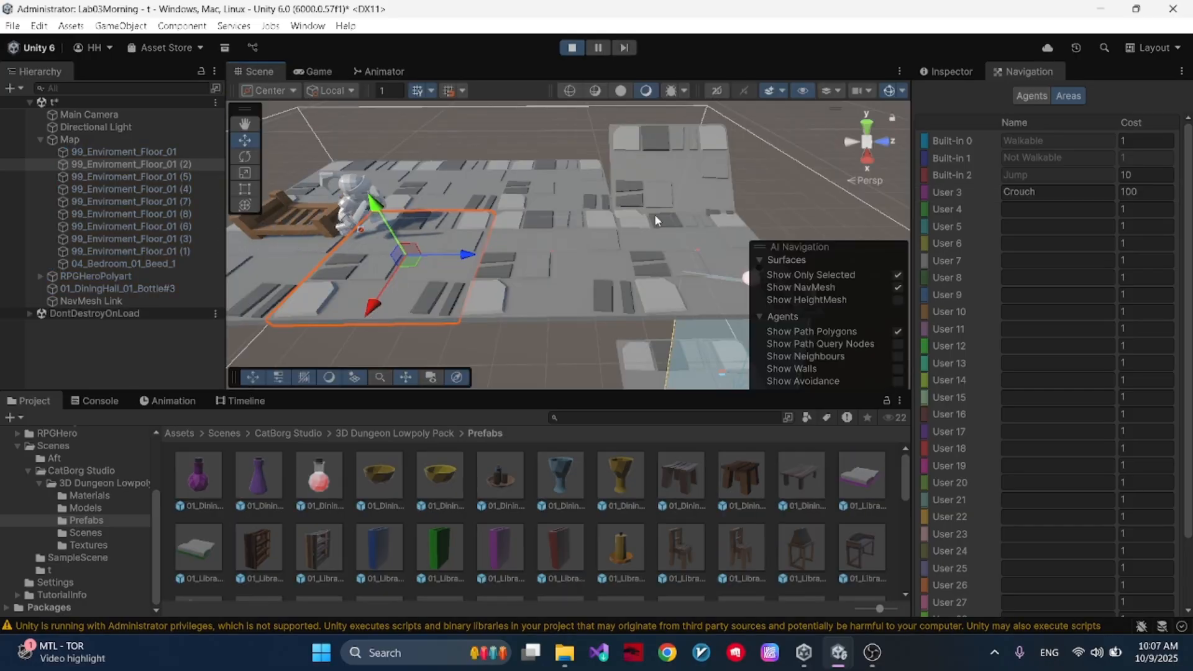
{"action": "left_click", "coordinate": [135, 278]}
{"action": "left_click", "coordinate": [137, 286]}
{"action": "left_click_drag", "start_coordinate": [528, 243], "coordinate": [628, 233], "text": "alt"}
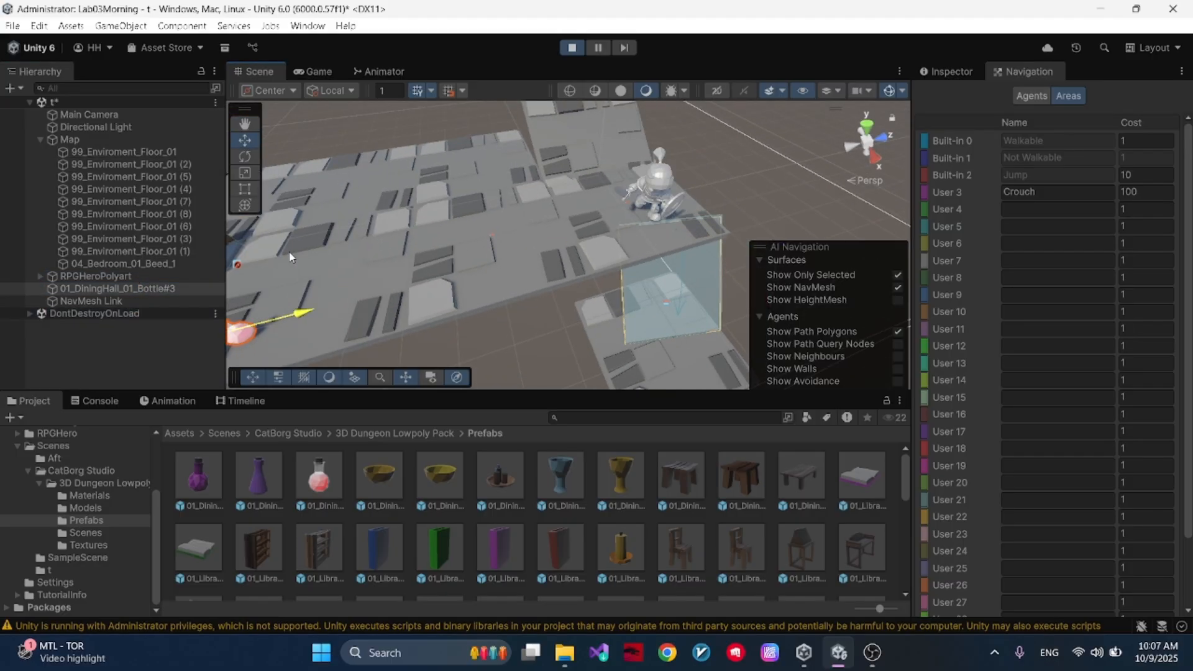
{"action": "left_click_drag", "start_coordinate": [538, 166], "coordinate": [482, 165], "text": "alt"}
{"action": "left_click_drag", "start_coordinate": [572, 156], "coordinate": [458, 163], "text": "alt"}
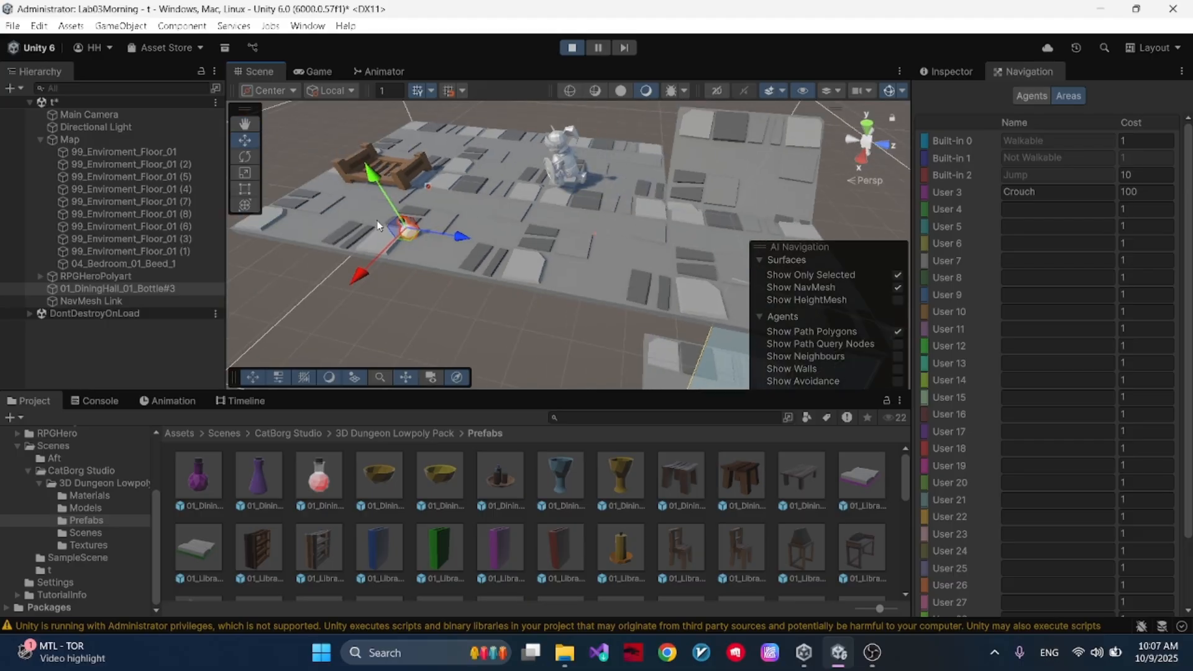
{"action": "left_click", "coordinate": [87, 139]}
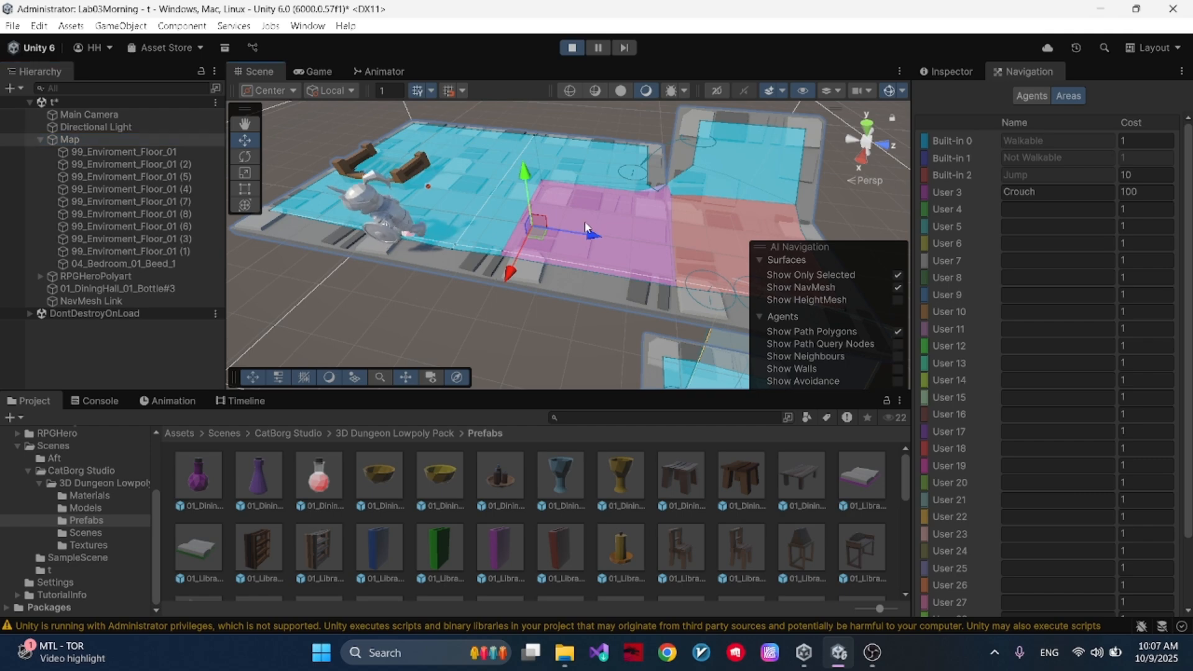
{"action": "left_click_drag", "start_coordinate": [584, 221], "coordinate": [615, 223], "text": "alt"}
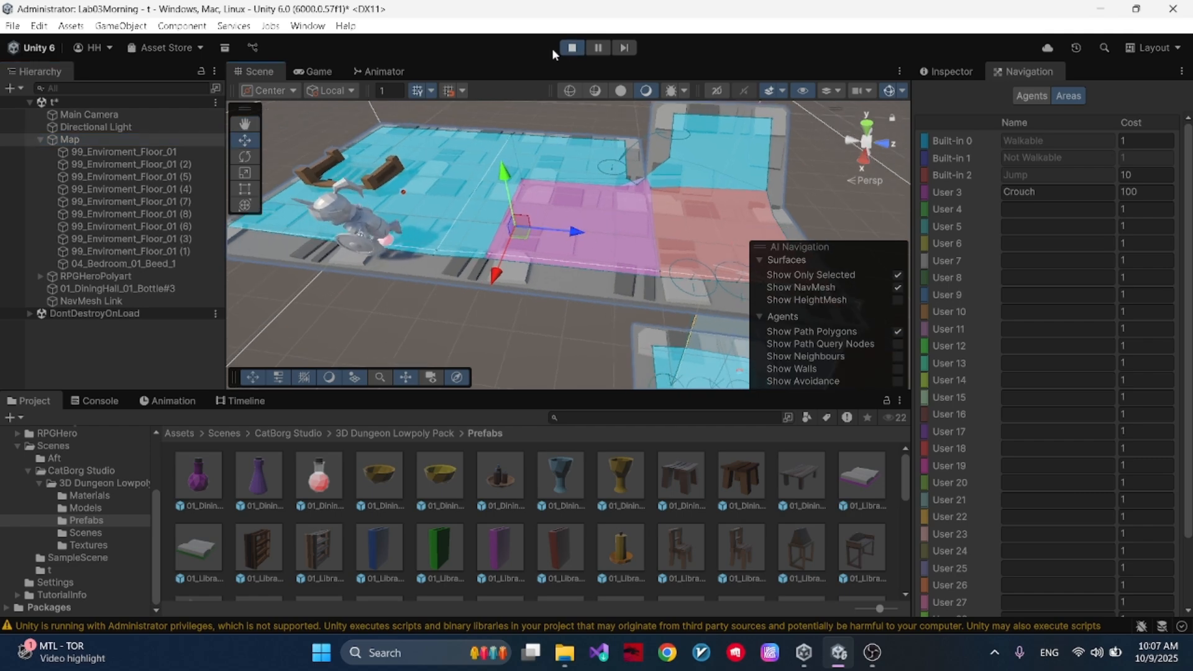
{"action": "left_click", "coordinate": [563, 49]}
{"action": "left_click_drag", "start_coordinate": [561, 220], "coordinate": [467, 168], "text": "alt"}
{"action": "right_click_drag", "start_coordinate": [467, 168], "coordinate": [398, 157]}
{"action": "right_click_drag", "start_coordinate": [546, 230], "coordinate": [641, 306]}
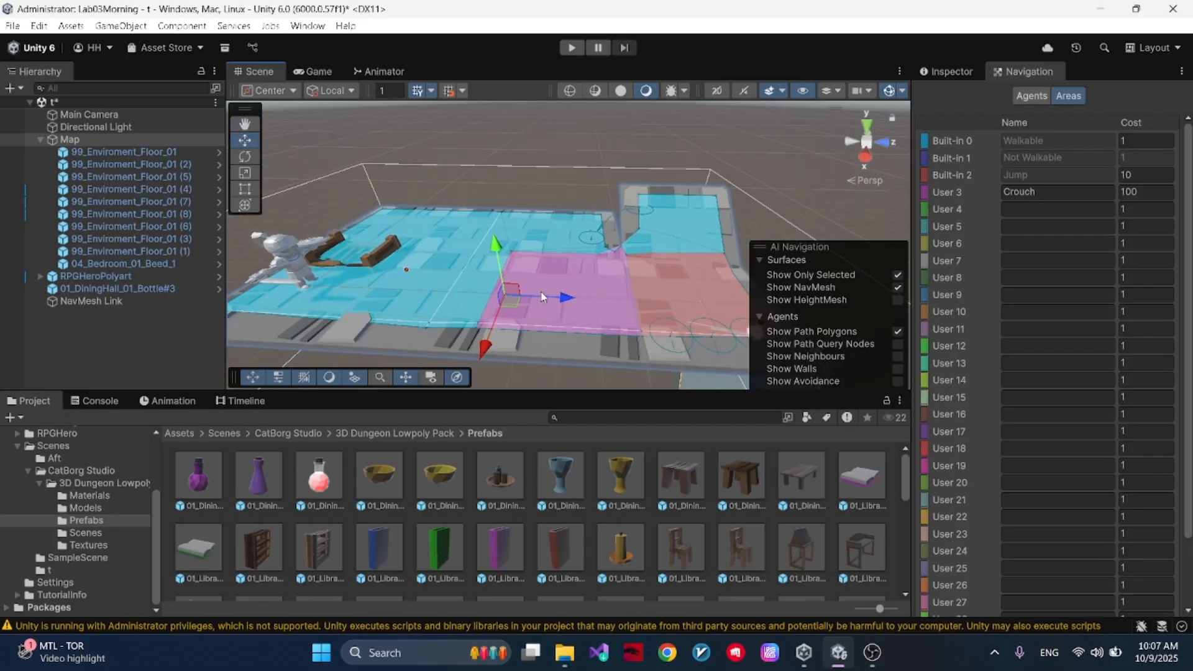
{"action": "left_click", "coordinate": [562, 197]}
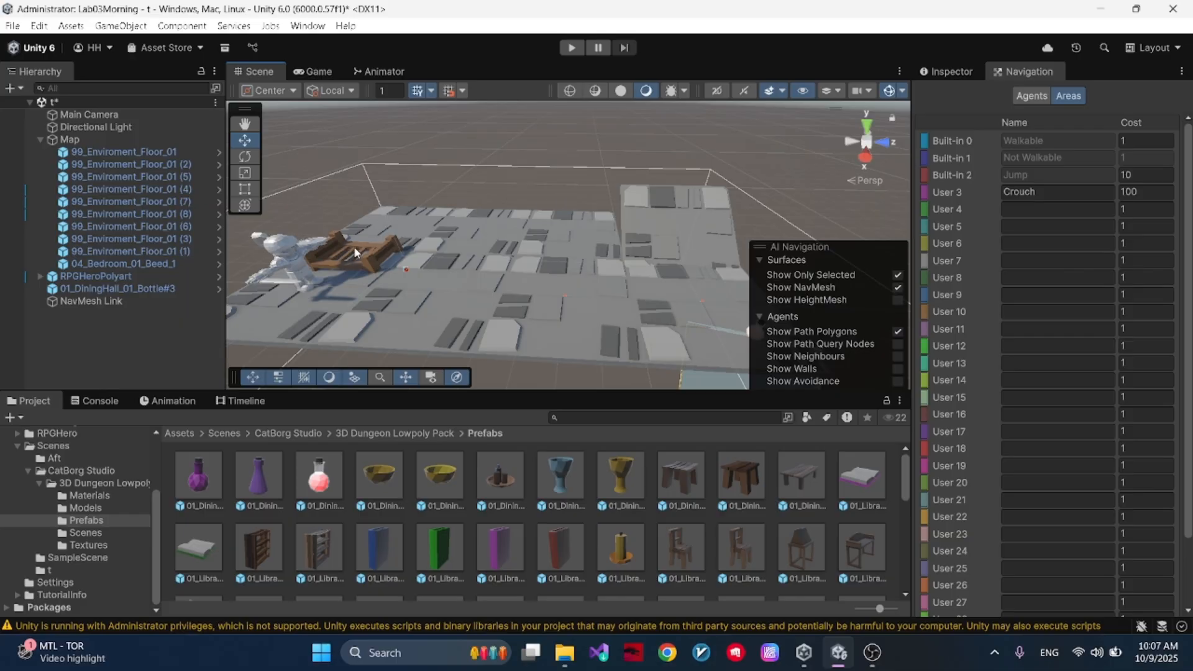
{"action": "right_click_drag", "start_coordinate": [463, 275], "coordinate": [459, 281]}
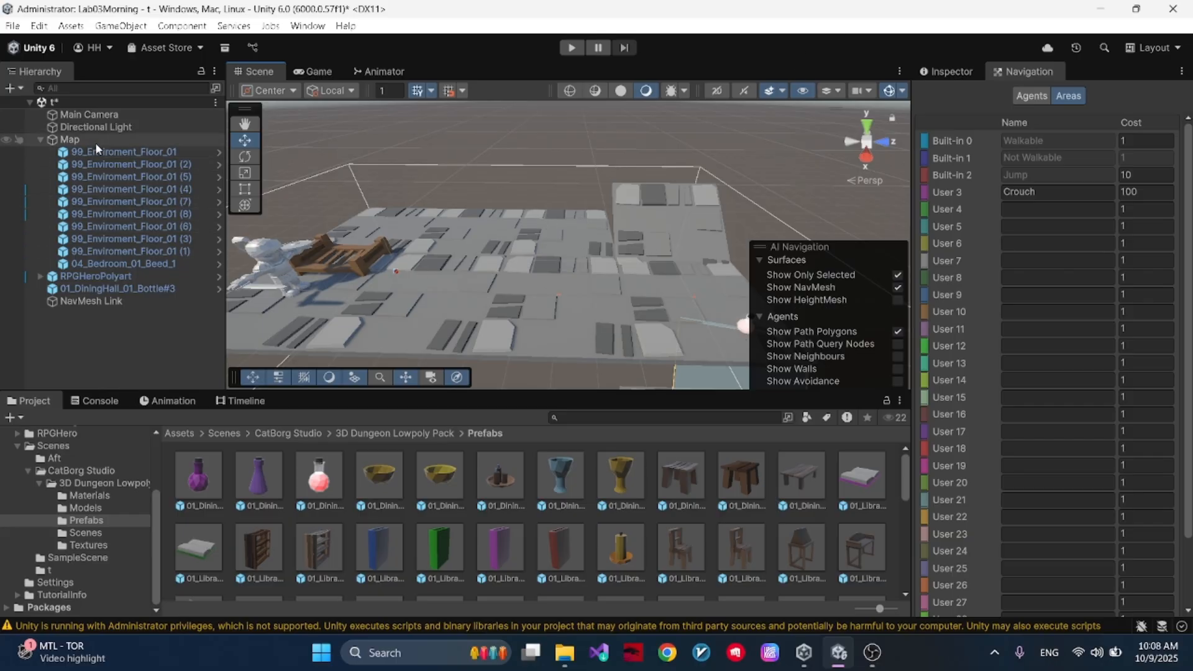
- Select RPGHeroPolyart and inspect the navigation settings of the Humanoid agent type
{"action": "left_click", "coordinate": [100, 276]}
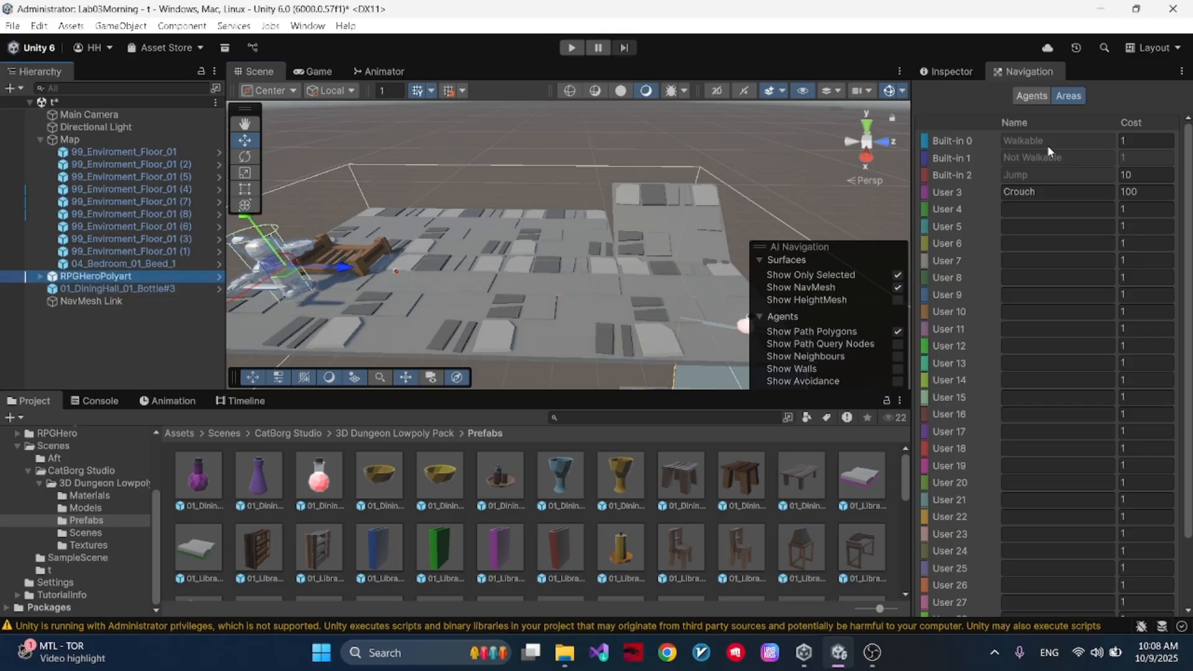
{"action": "left_click", "coordinate": [1031, 95]}
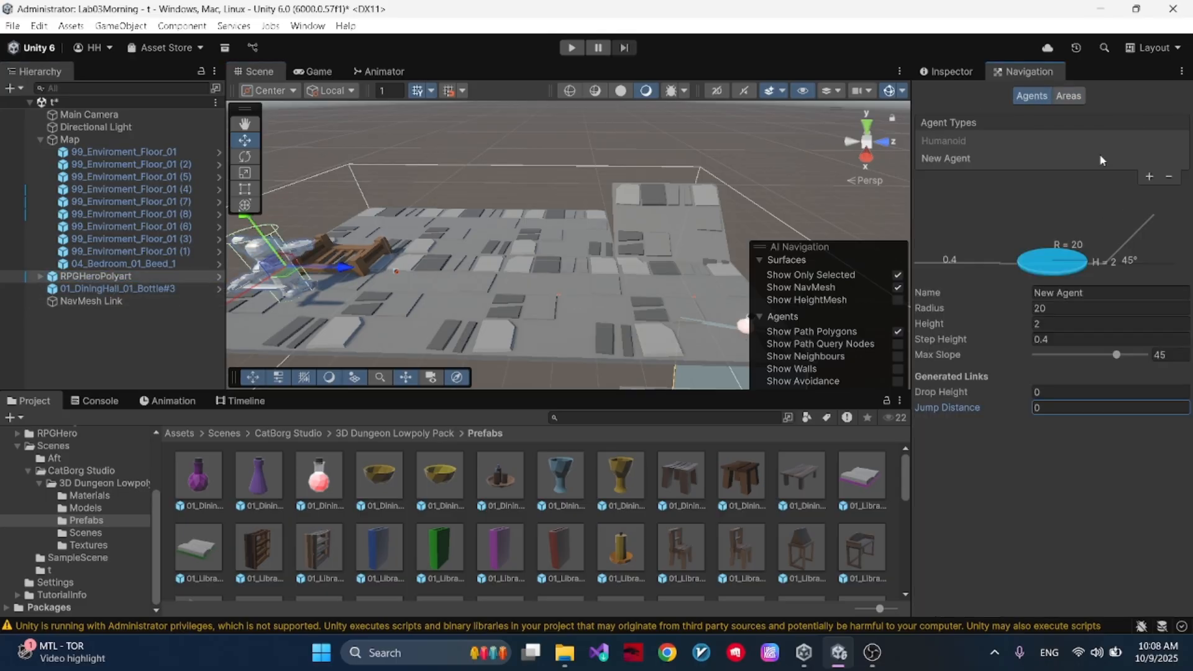
{"action": "left_click", "coordinate": [1060, 142]}
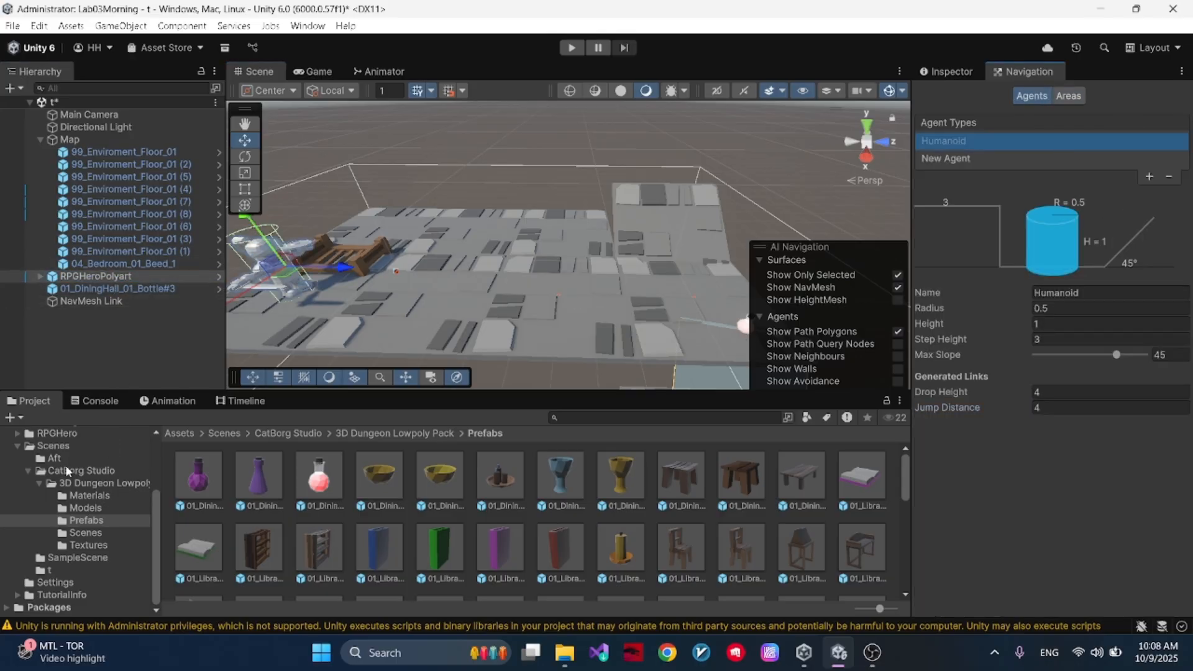
- Open the Raymanager script from the Assets root folder in Visual Studio
{"action": "scroll", "coordinate": [73, 453], "scroll_direction": "up", "scroll_amount": 3}
{"action": "left_click", "coordinate": [43, 502]}
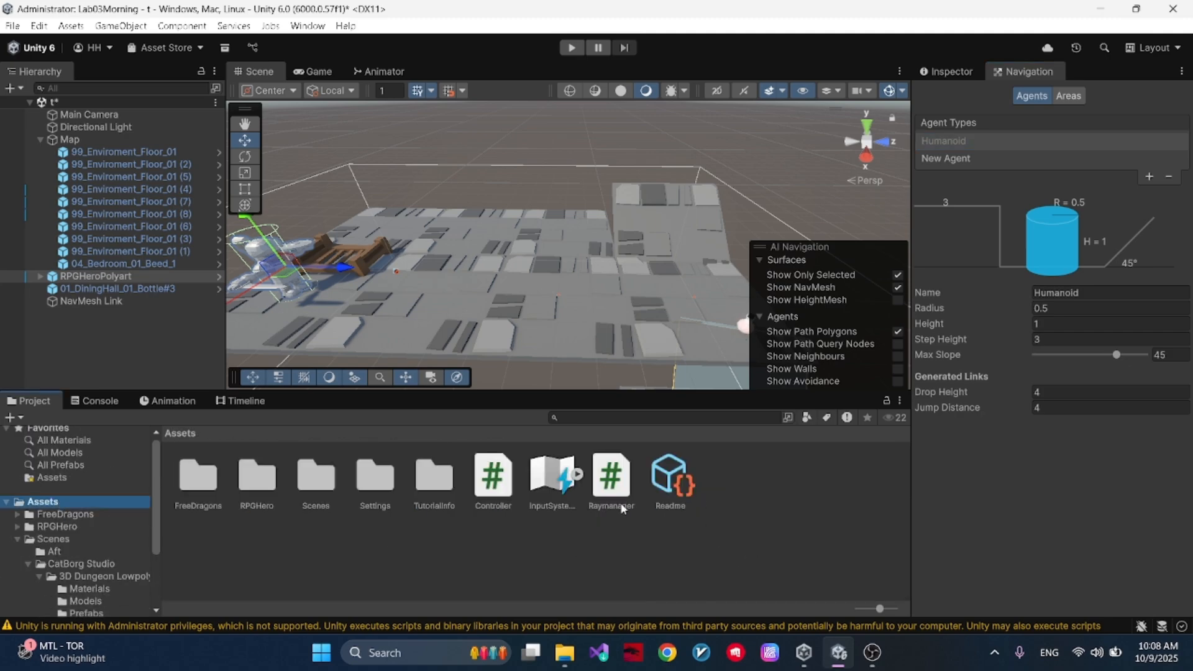
{"action": "double_click", "coordinate": [612, 484]}
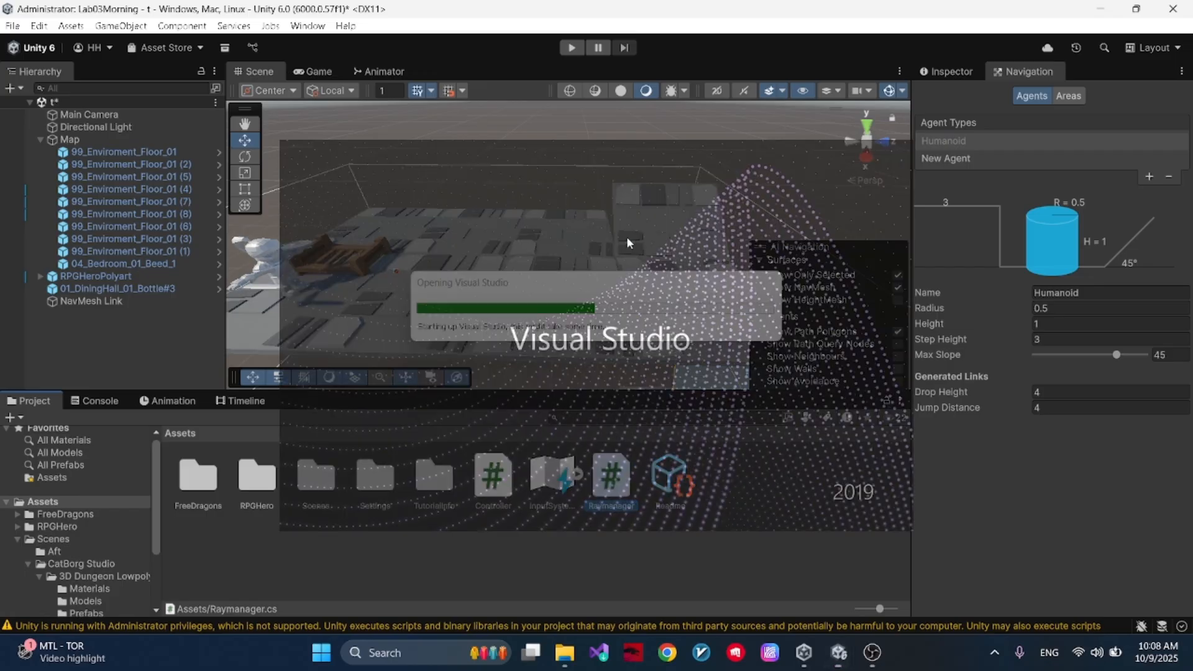